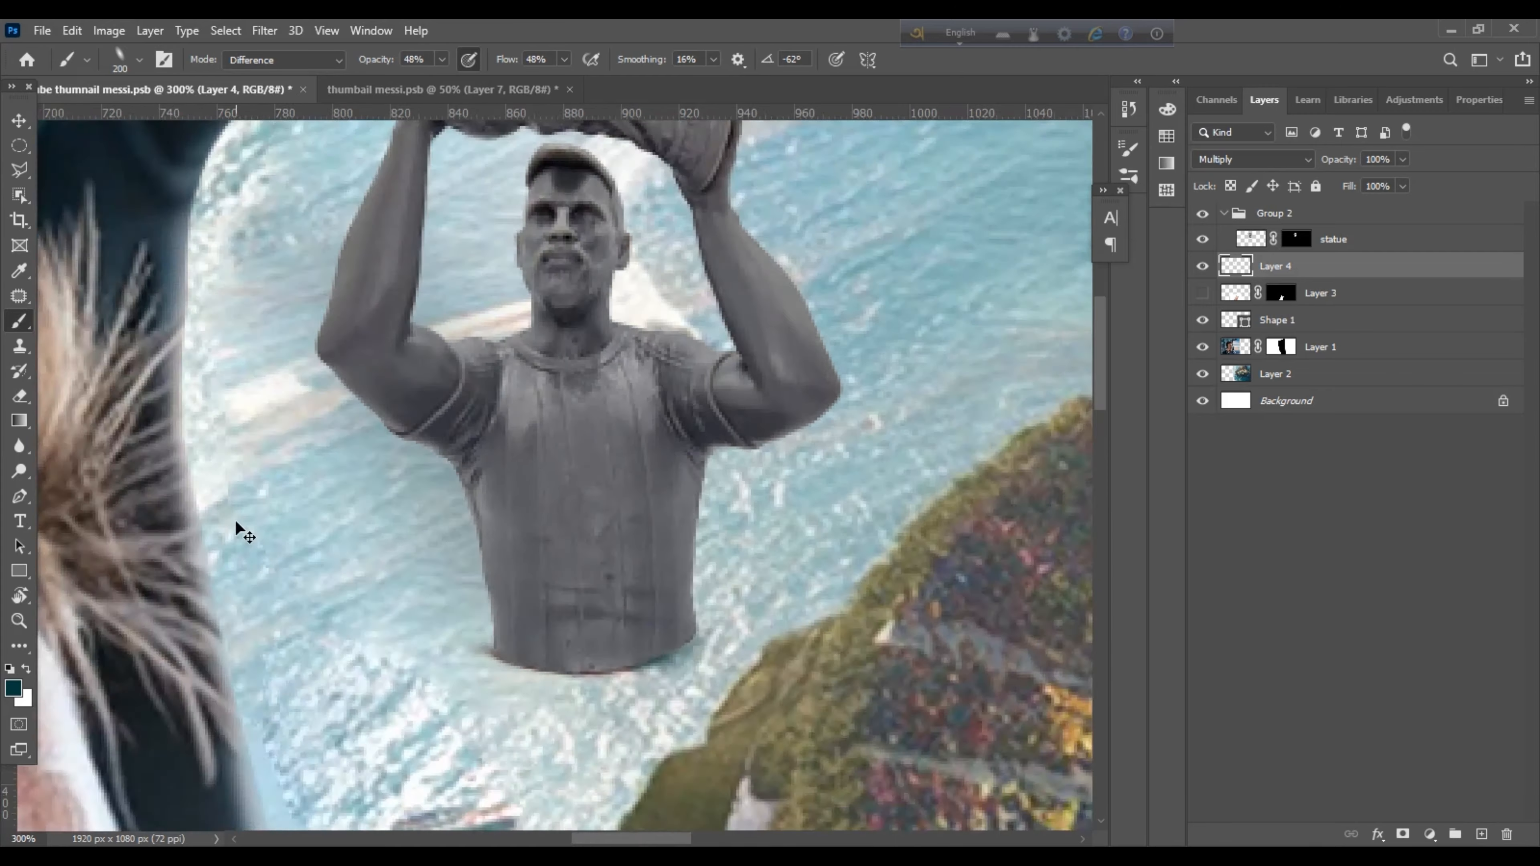
Add a brightening Levels adjustment clipped to the statue layer and invert its mask to black.
left_click(1429, 834)
left_click(1400, 571)
left_click_drag(1493, 303, 1432, 303)
left_click(1264, 101)
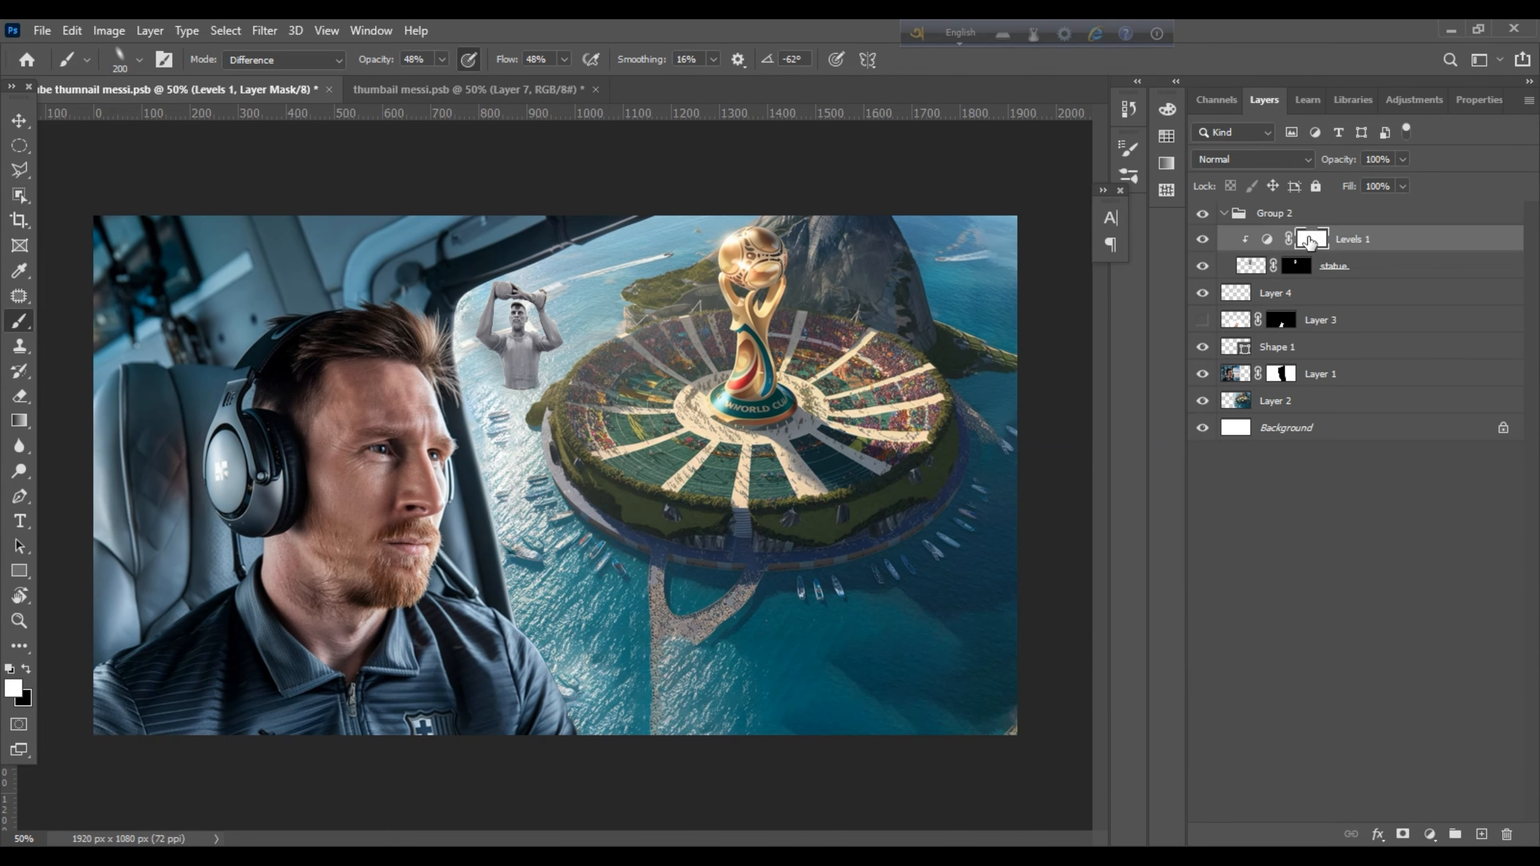
key("ctrl+i")
Paint white on the Levels mask over the statue with a size 60 soft brush to bring out its highlights.
left_click(536, 339)
scroll(560, 461, "up", 1)
key("[")
key("[")
key("[")
key("[")
key("[")
key("[")
key("[")
key("[")
scroll(552, 364, "up", 3)
left_click_drag(482, 282, 601, 269)
scroll(493, 347, "down", 2)
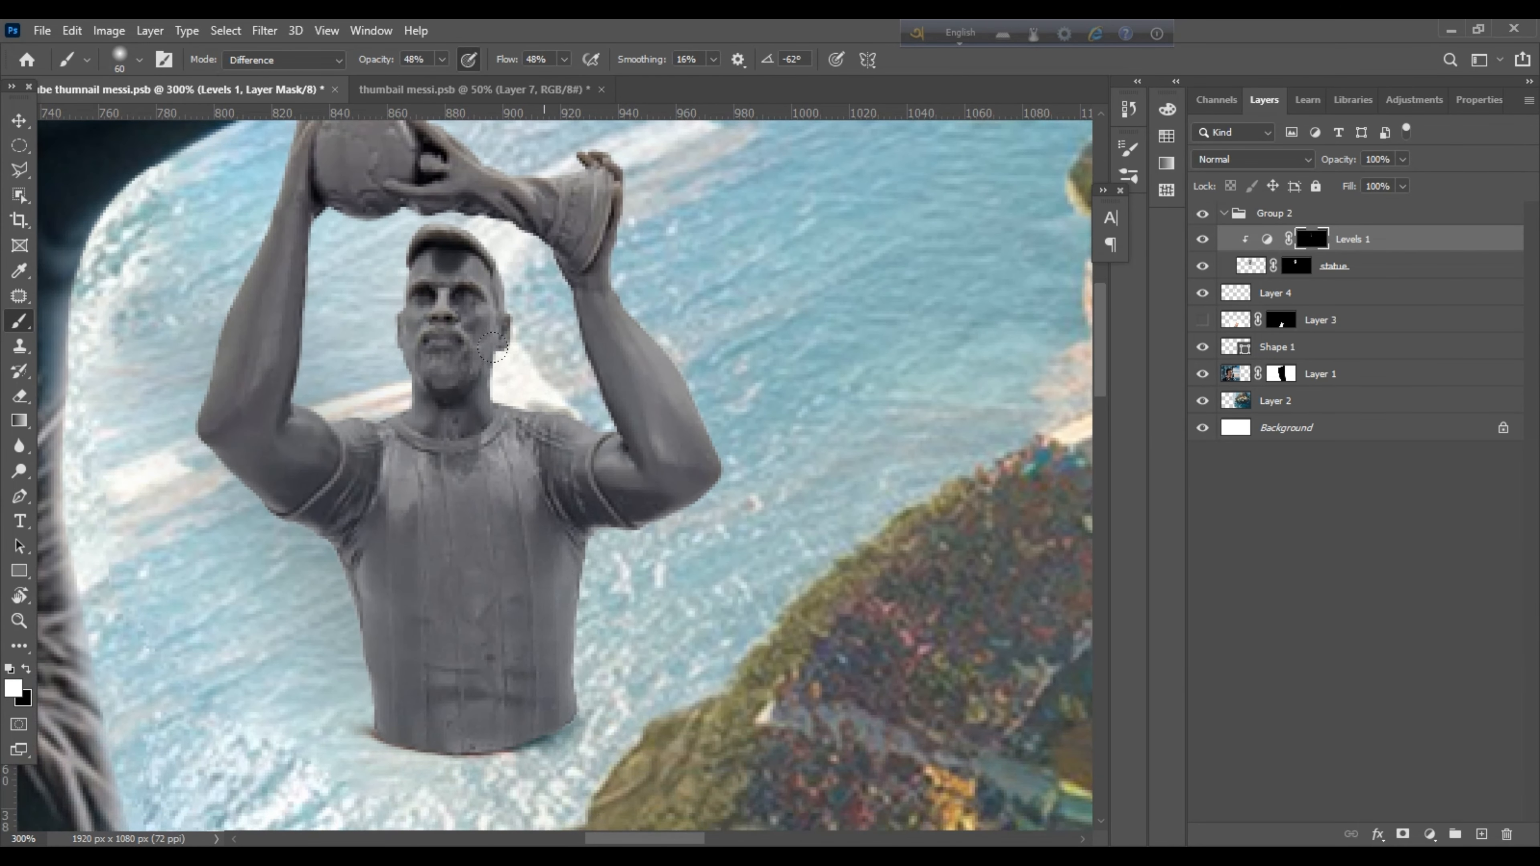
scroll(261, 424, "up", 1)
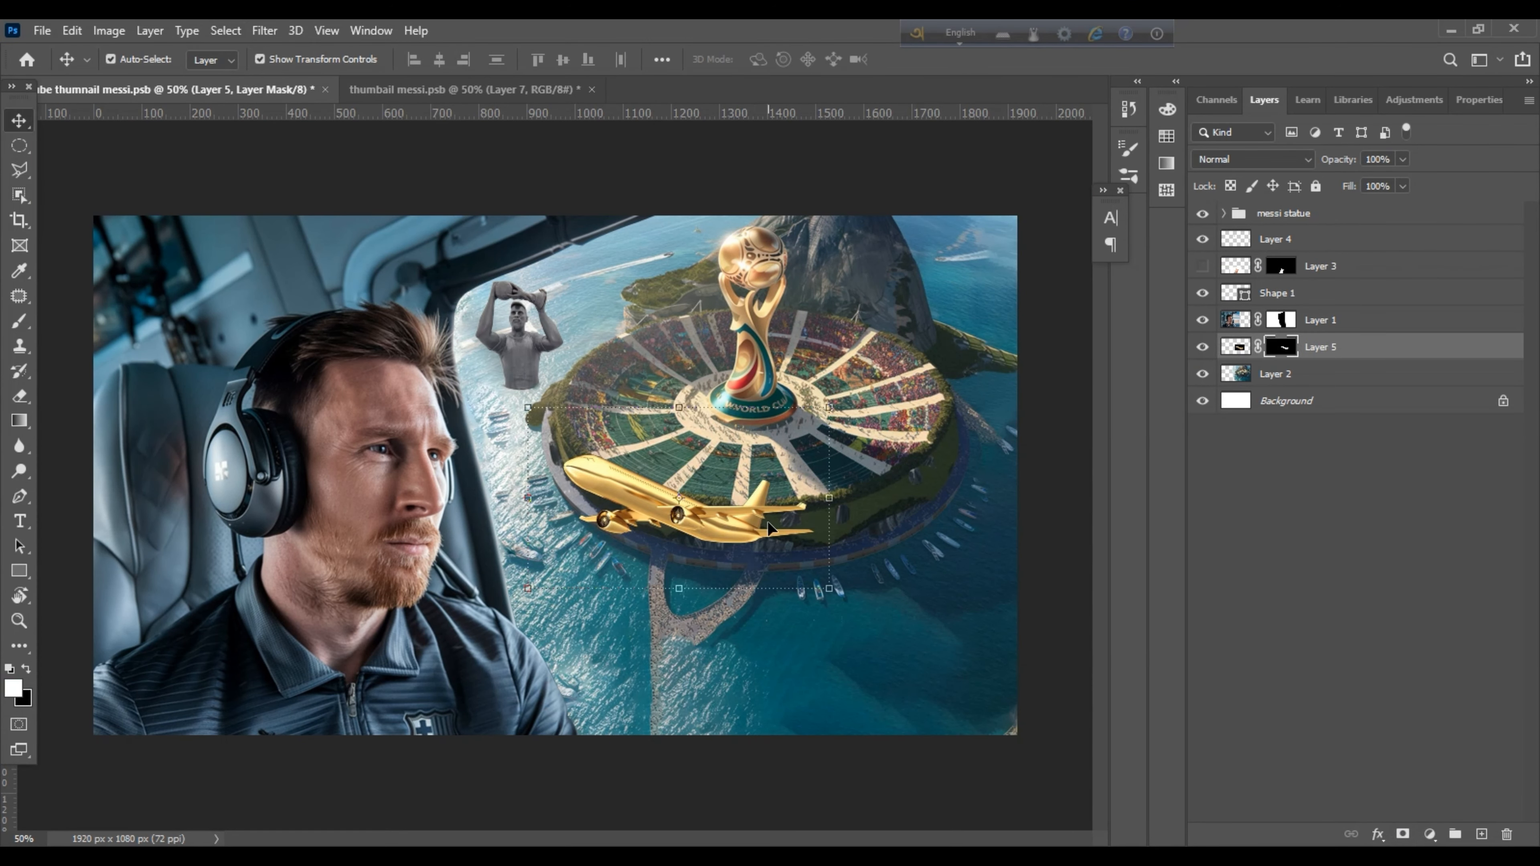
Flip the golden airplane horizontally, scale it down and place it in the sky beside the trophy.
left_click(826, 499)
right_click(752, 521)
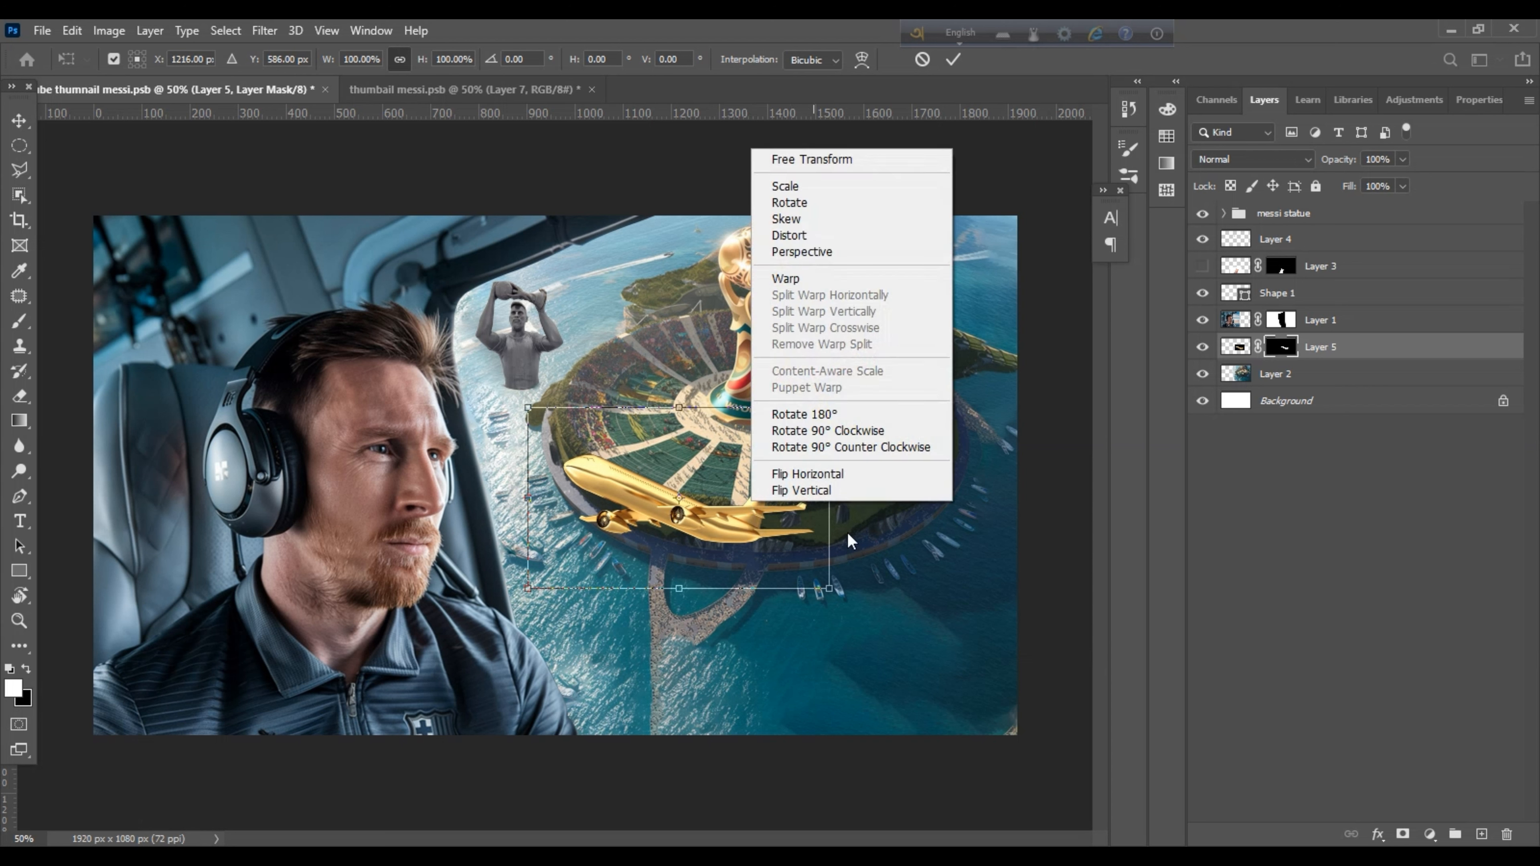
left_click(839, 470)
left_click_drag(727, 539, 905, 355)
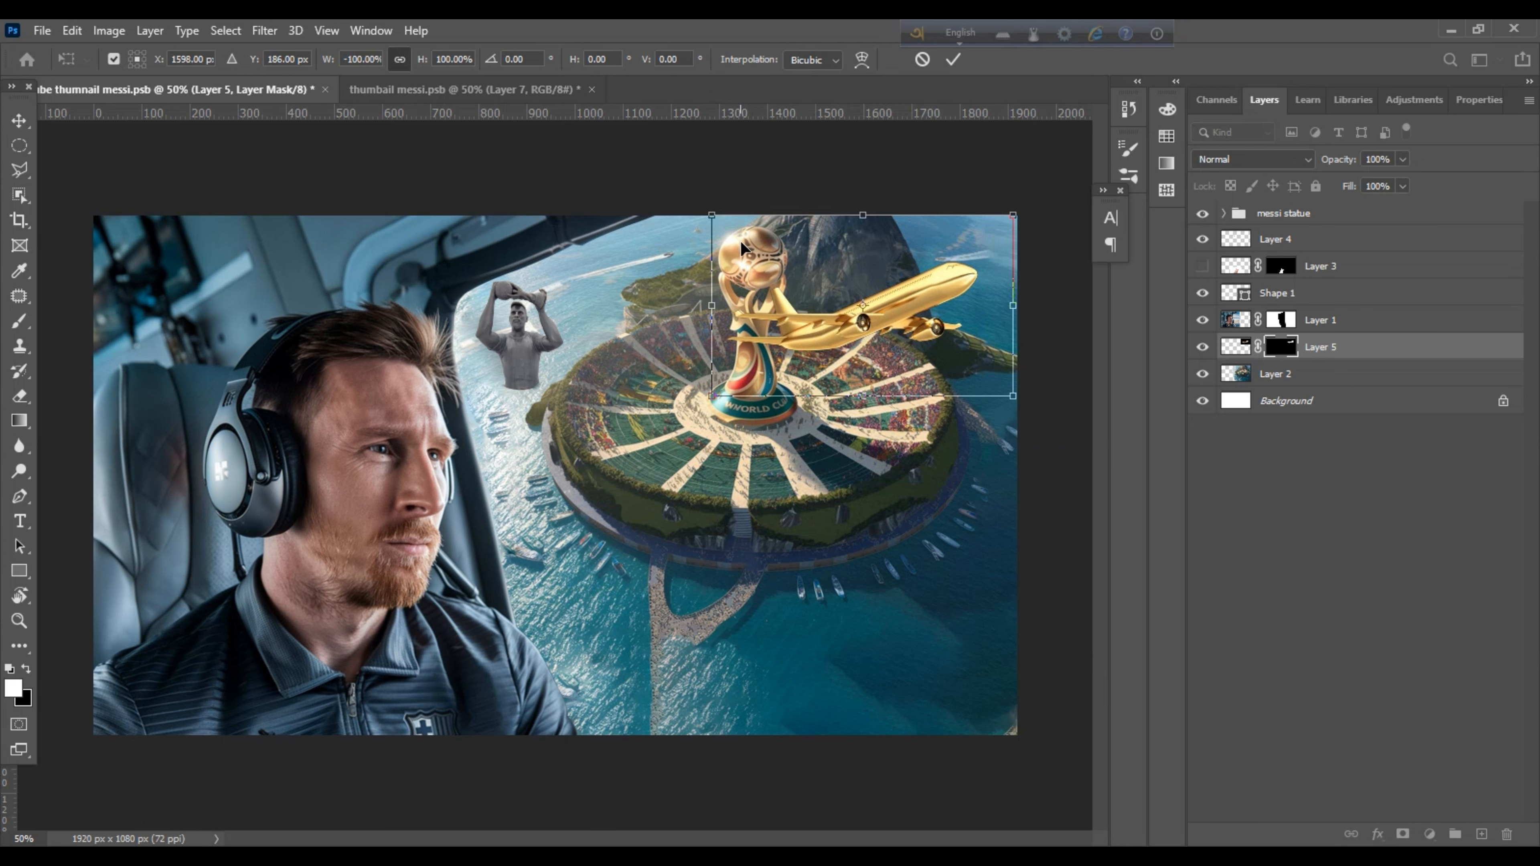
left_click_drag(1004, 319, 964, 236)
key("Return")
Group the airplane layer and name the group "aroplane".
key("z")
double_click(921, 323)
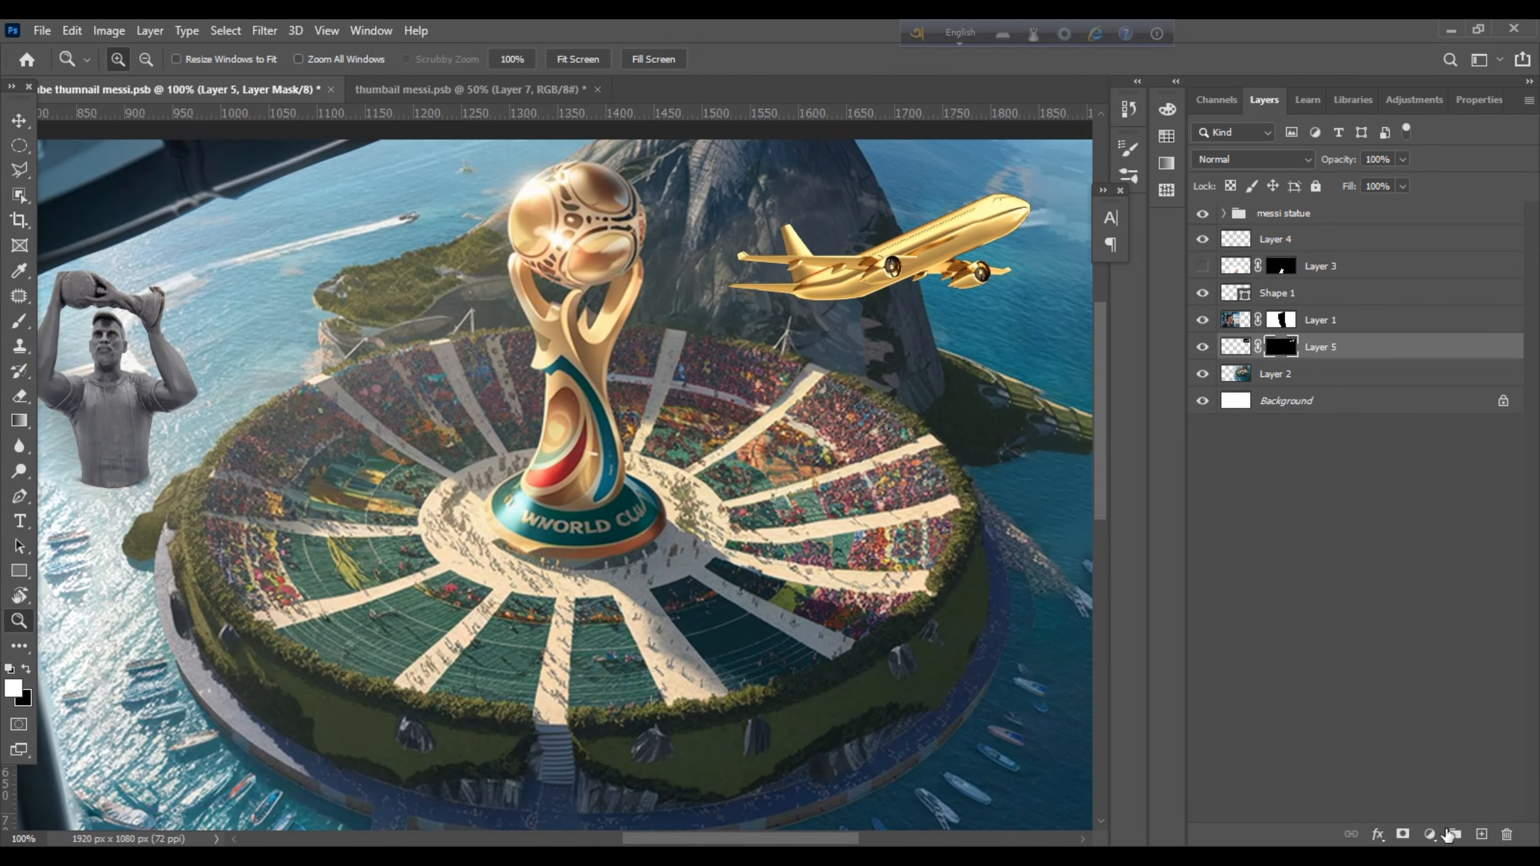
key("ctrl+g")
double_click(1273, 344)
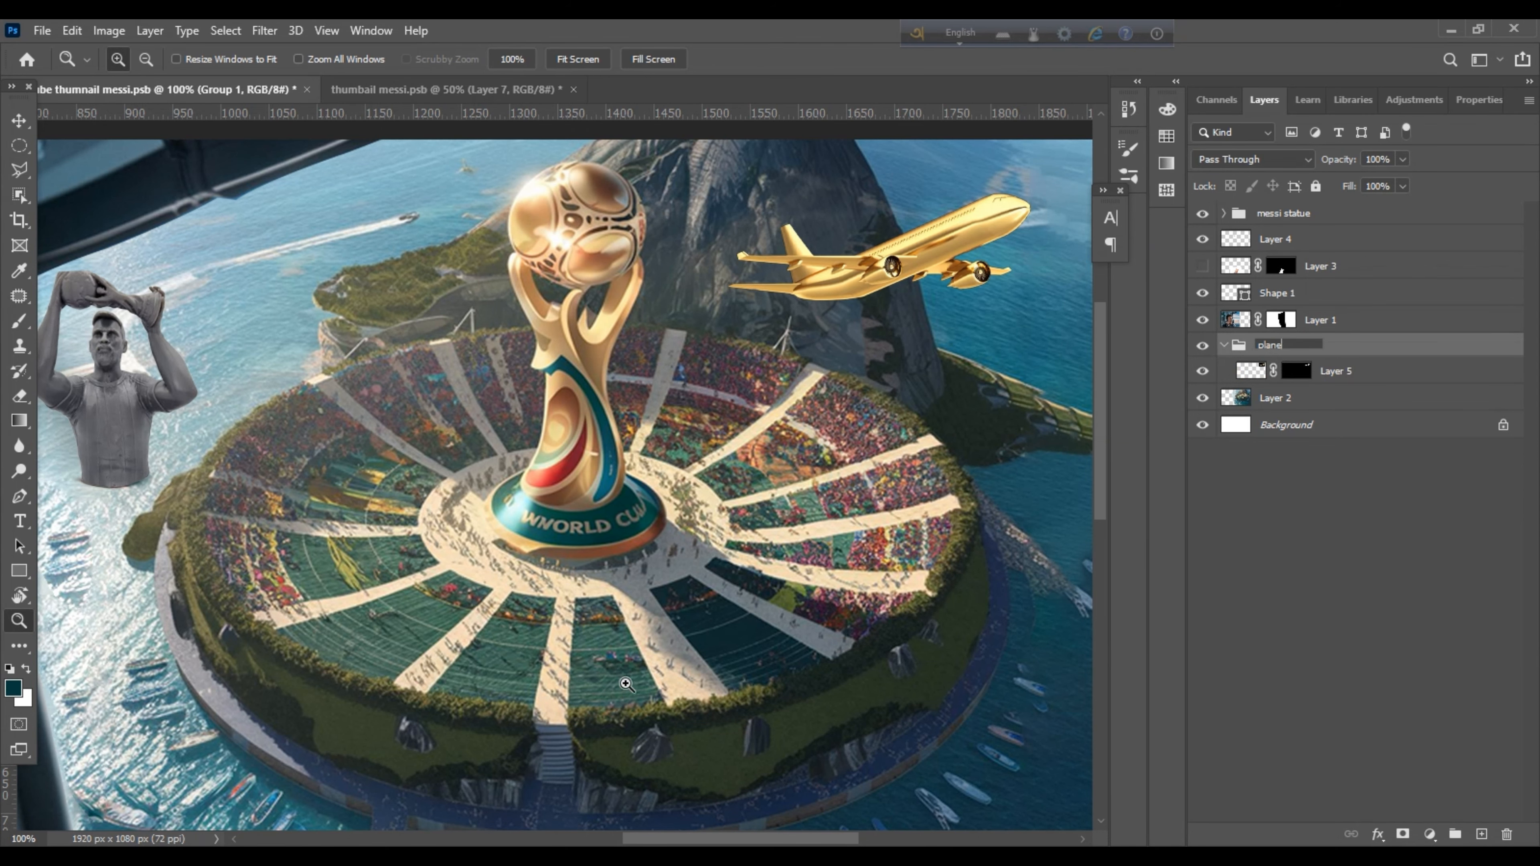
type("aro")
key("Return")
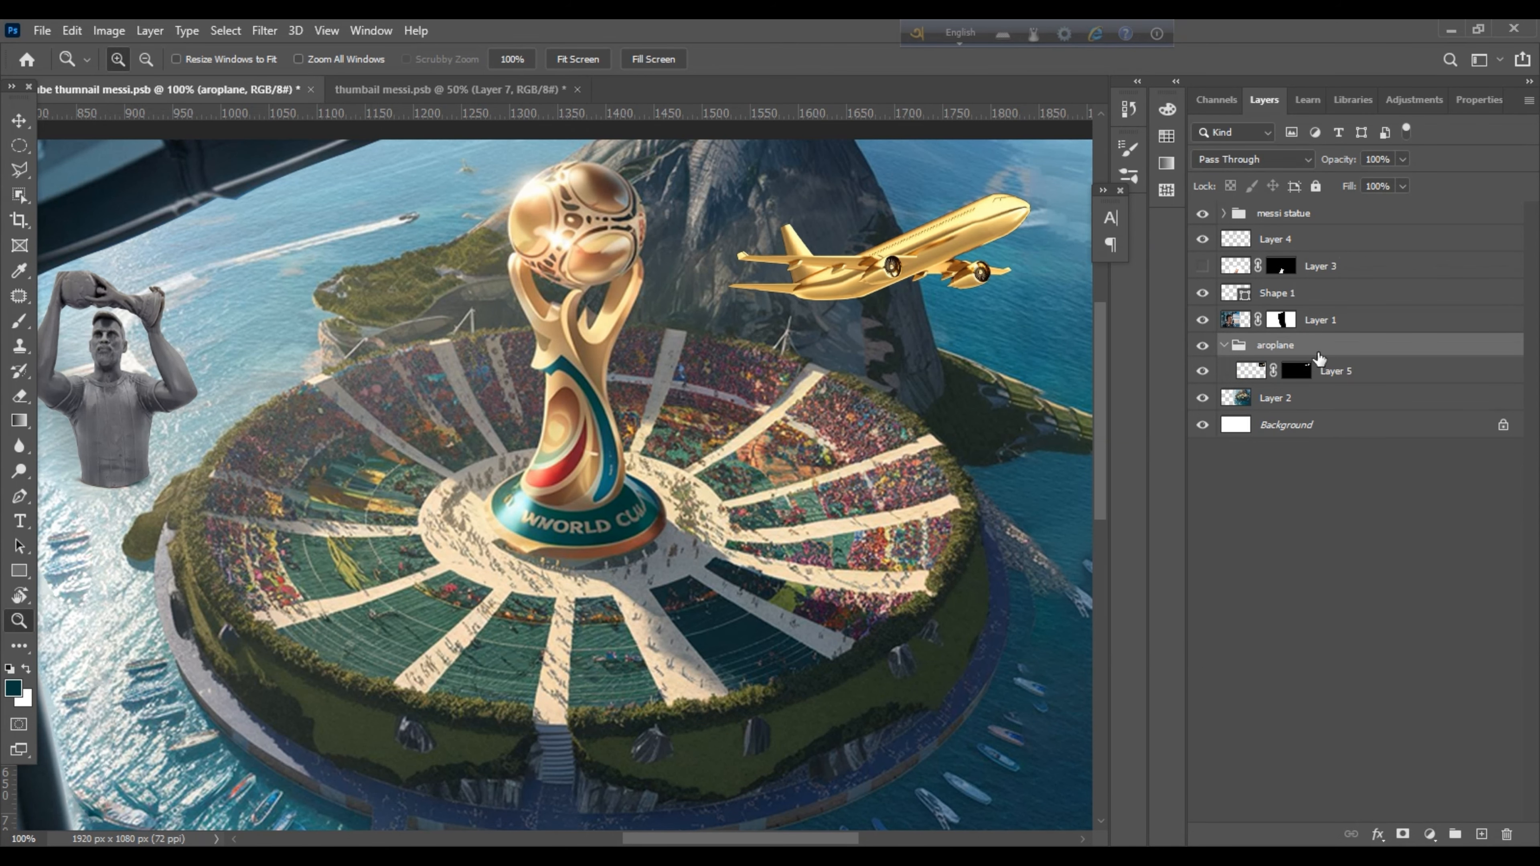
Add a Curves adjustment clipped to the airplane layer, pull its curve down and invert its mask to black.
left_click(1304, 370)
left_click(1429, 834)
left_click(1446, 587)
left_click_drag(1406, 299, 1408, 344)
left_click(1264, 99)
key("ctrl+i")
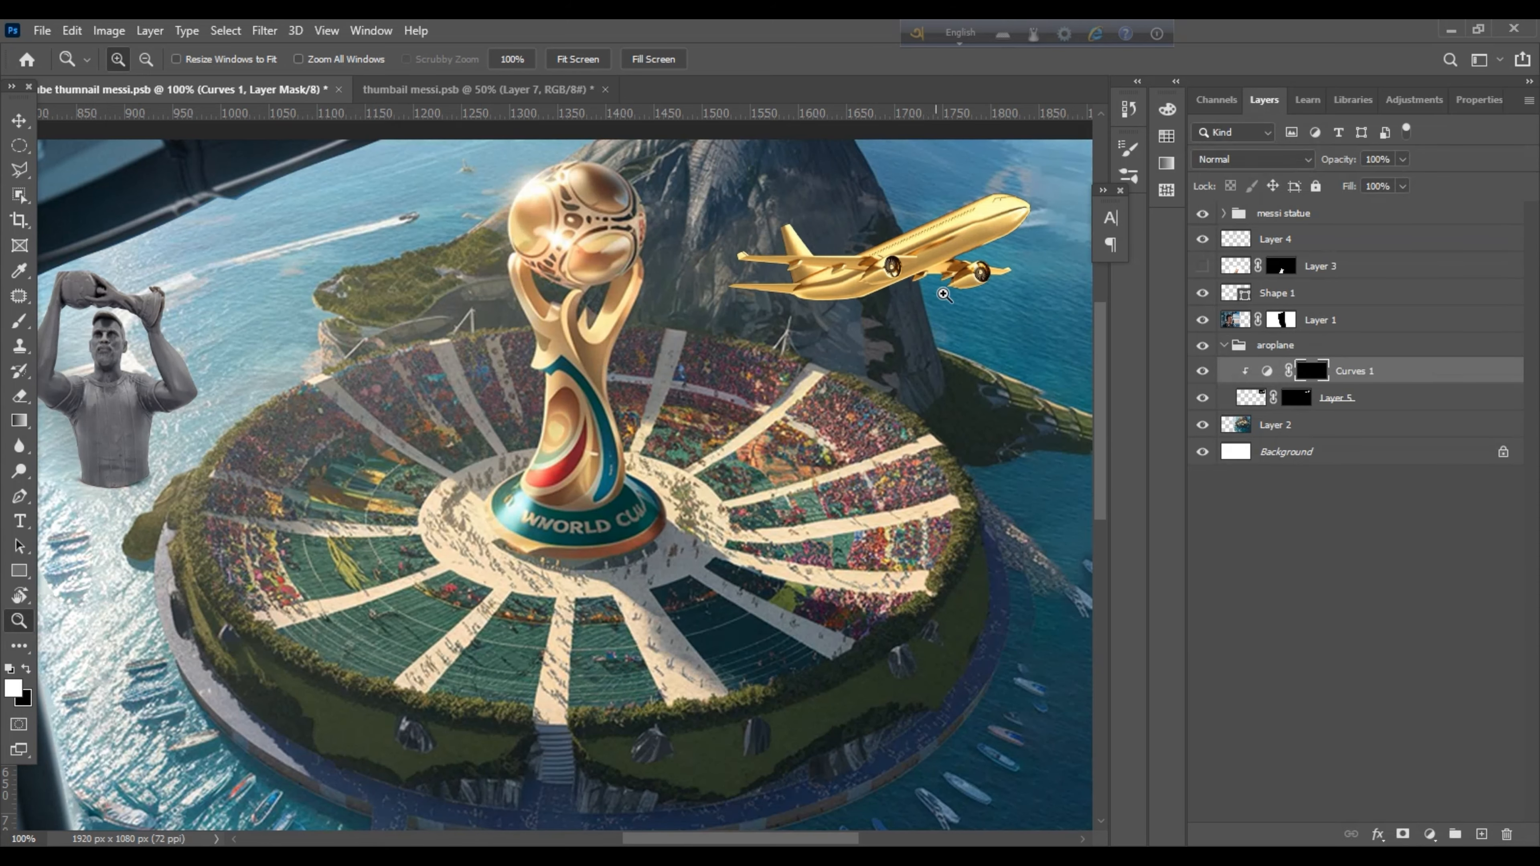
Paint shading along the airplane on the Curves mask with a white Normal-mode brush at 100% opacity.
left_click(912, 288)
left_click(912, 288)
key("b")
key("0")
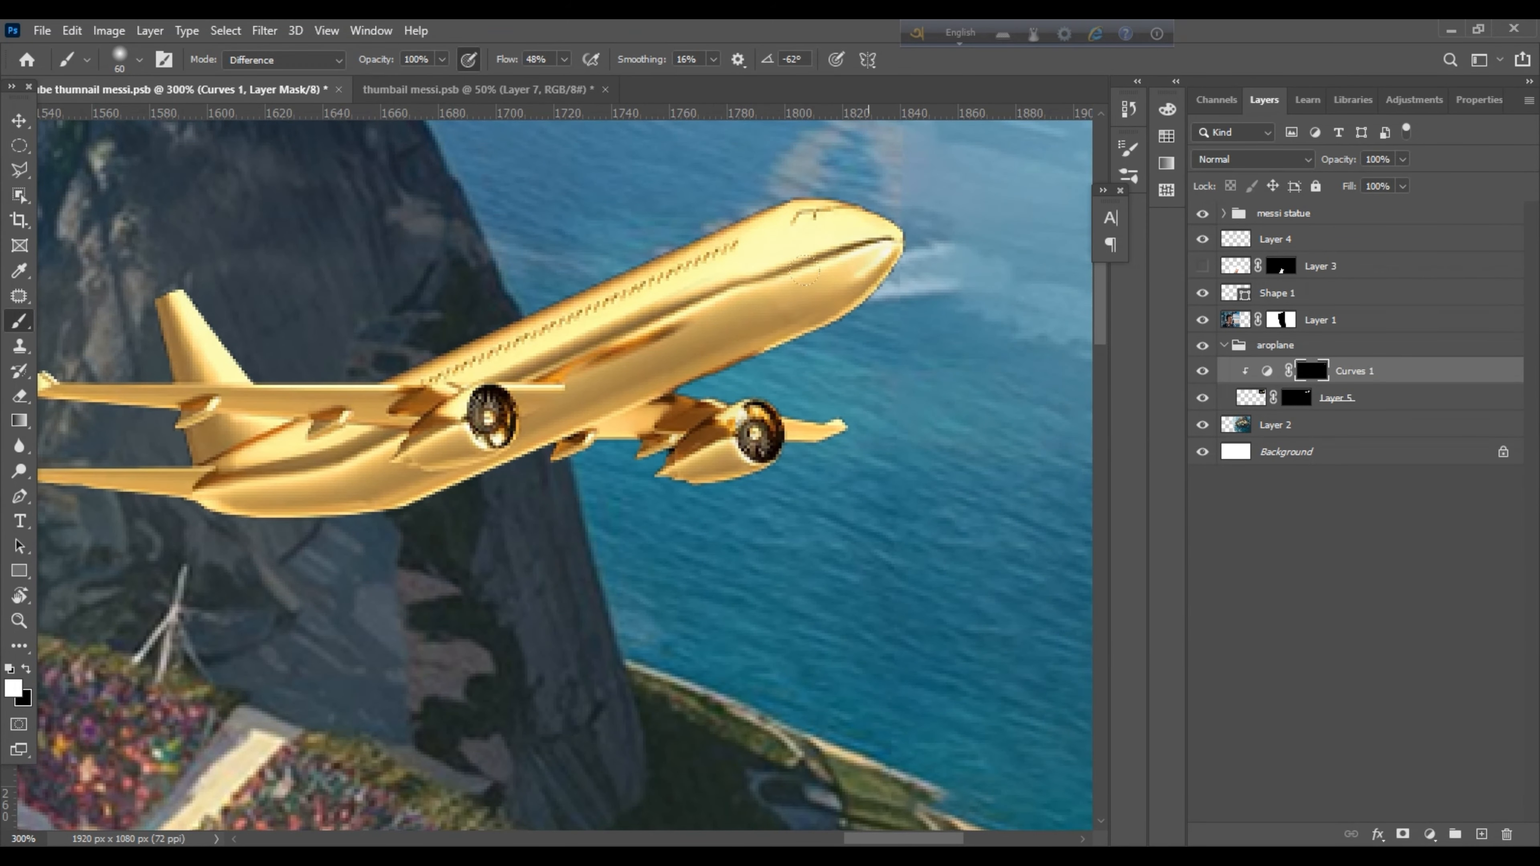
key("shift+alt+n")
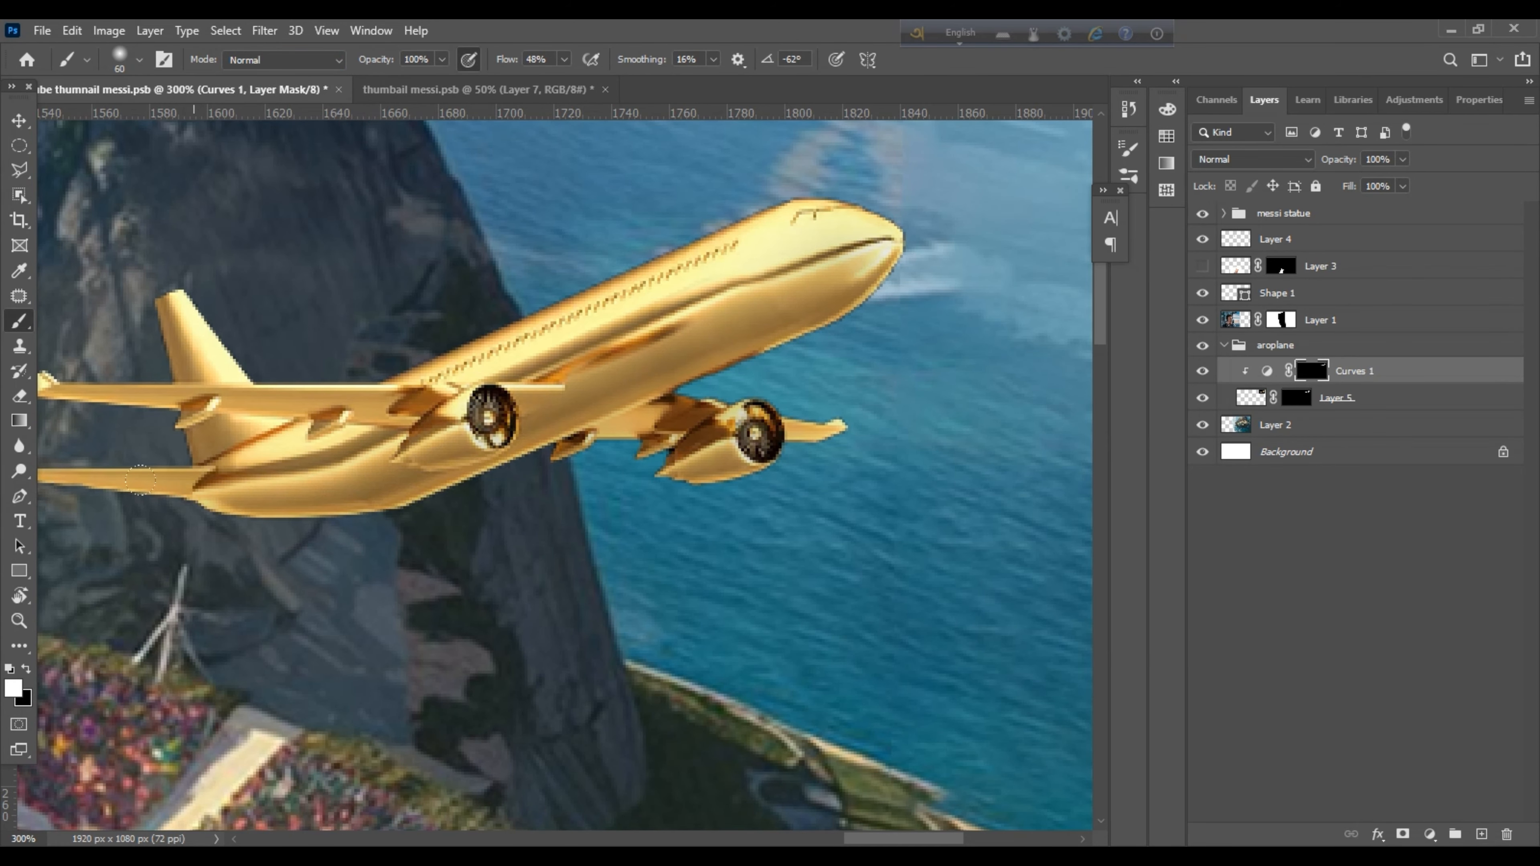
scroll(796, 330, "up", 2)
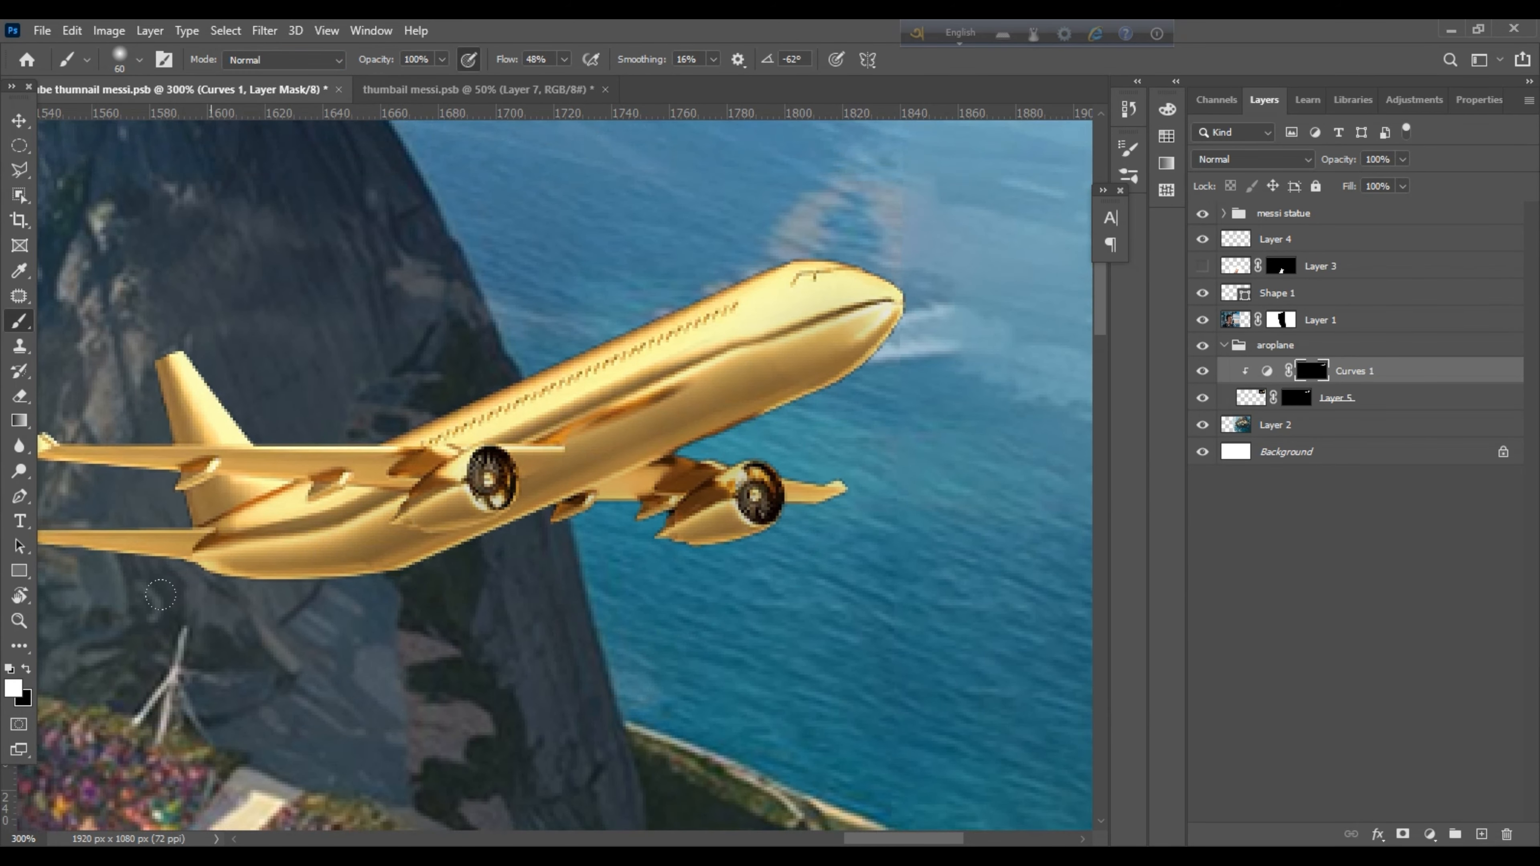
key("ctrl+0")
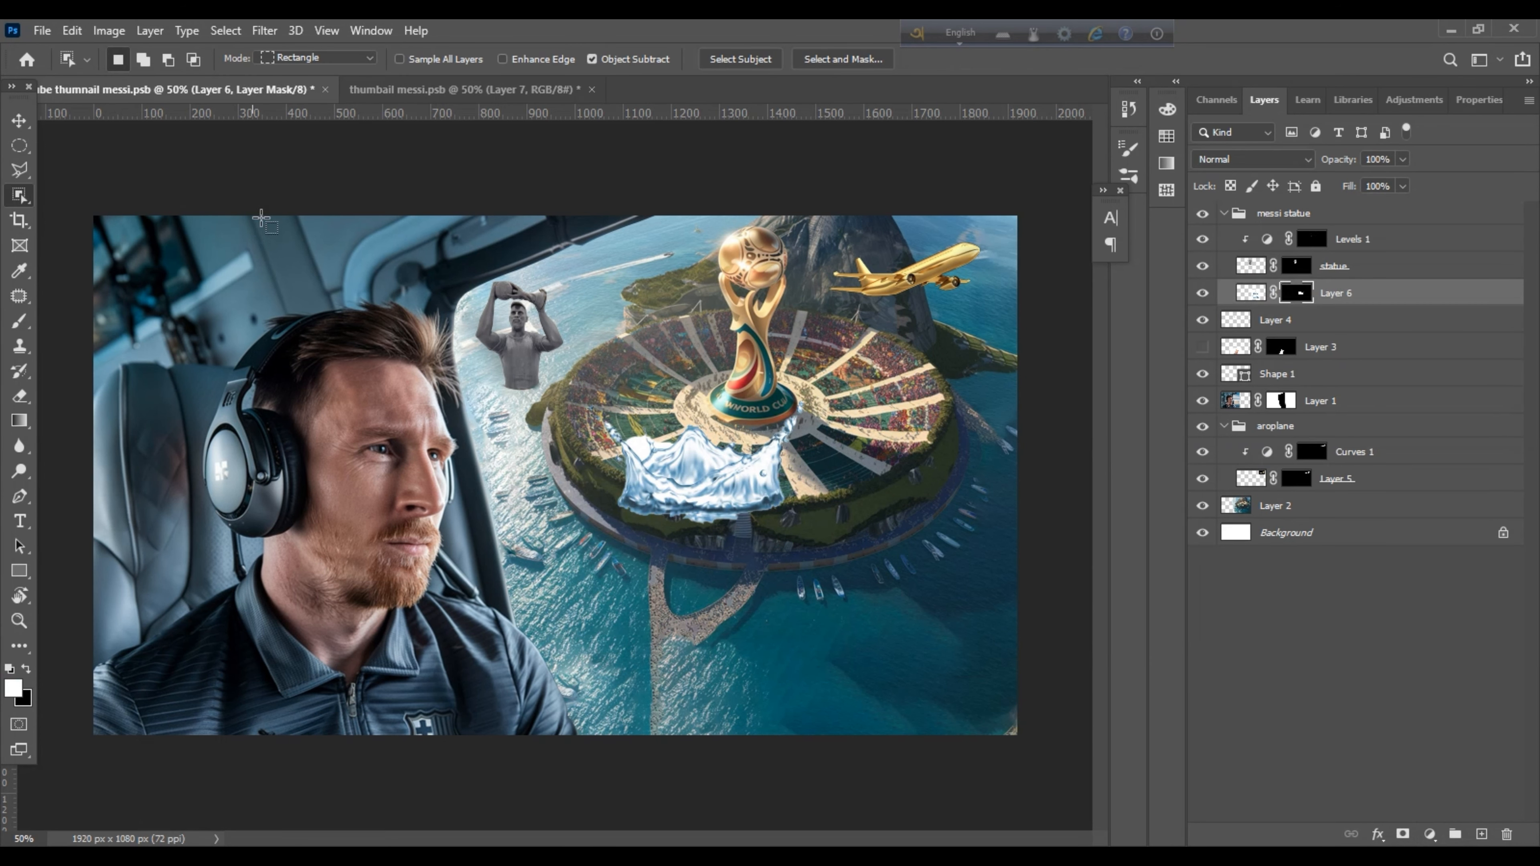
Scale down the water splash layer and place it at the base of the statue.
left_click(18, 122)
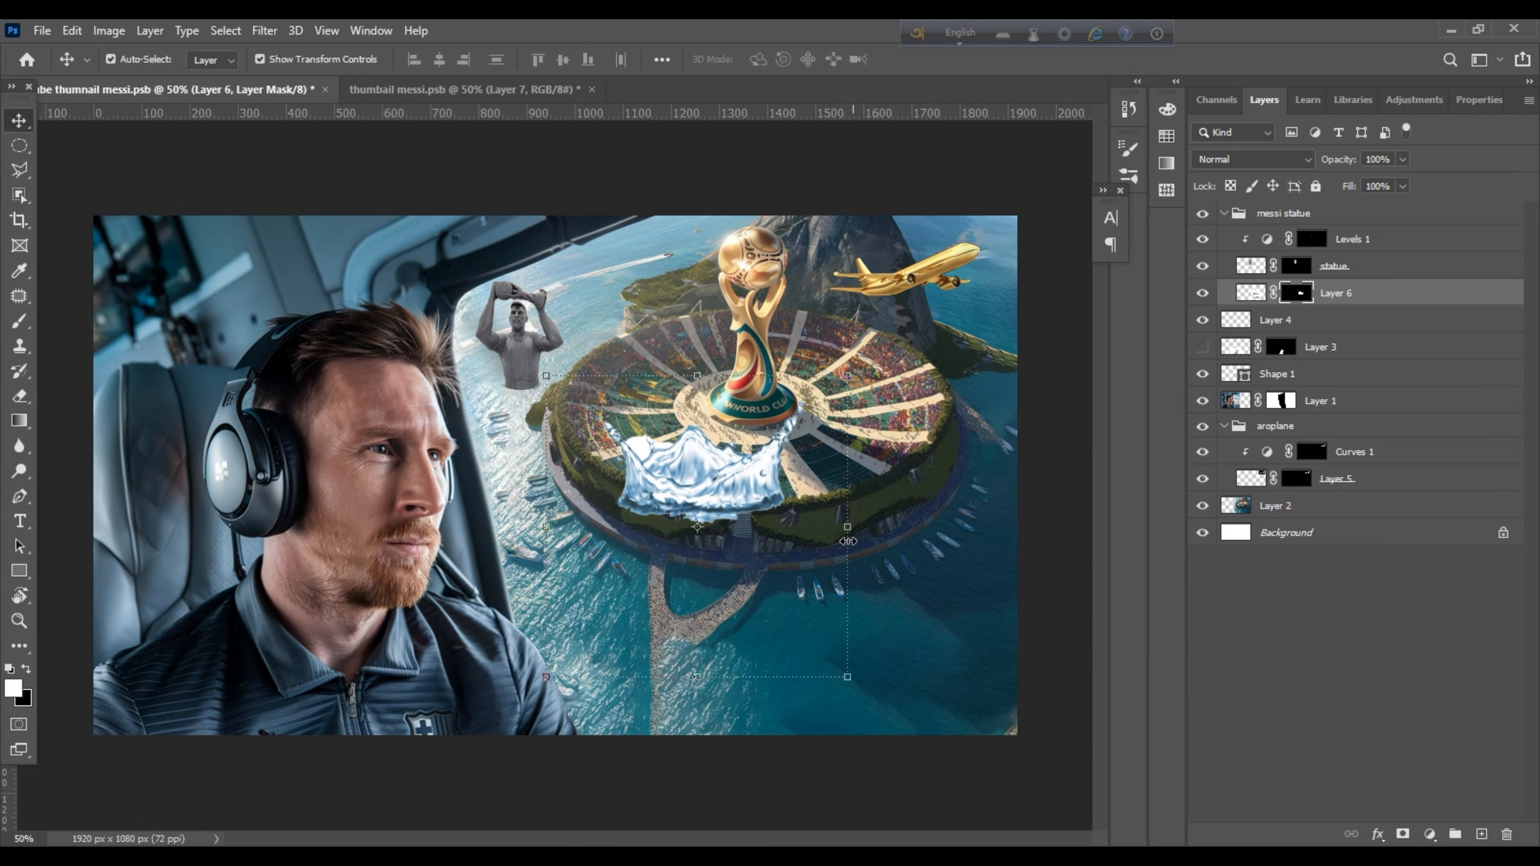
left_click_drag(843, 535, 537, 396)
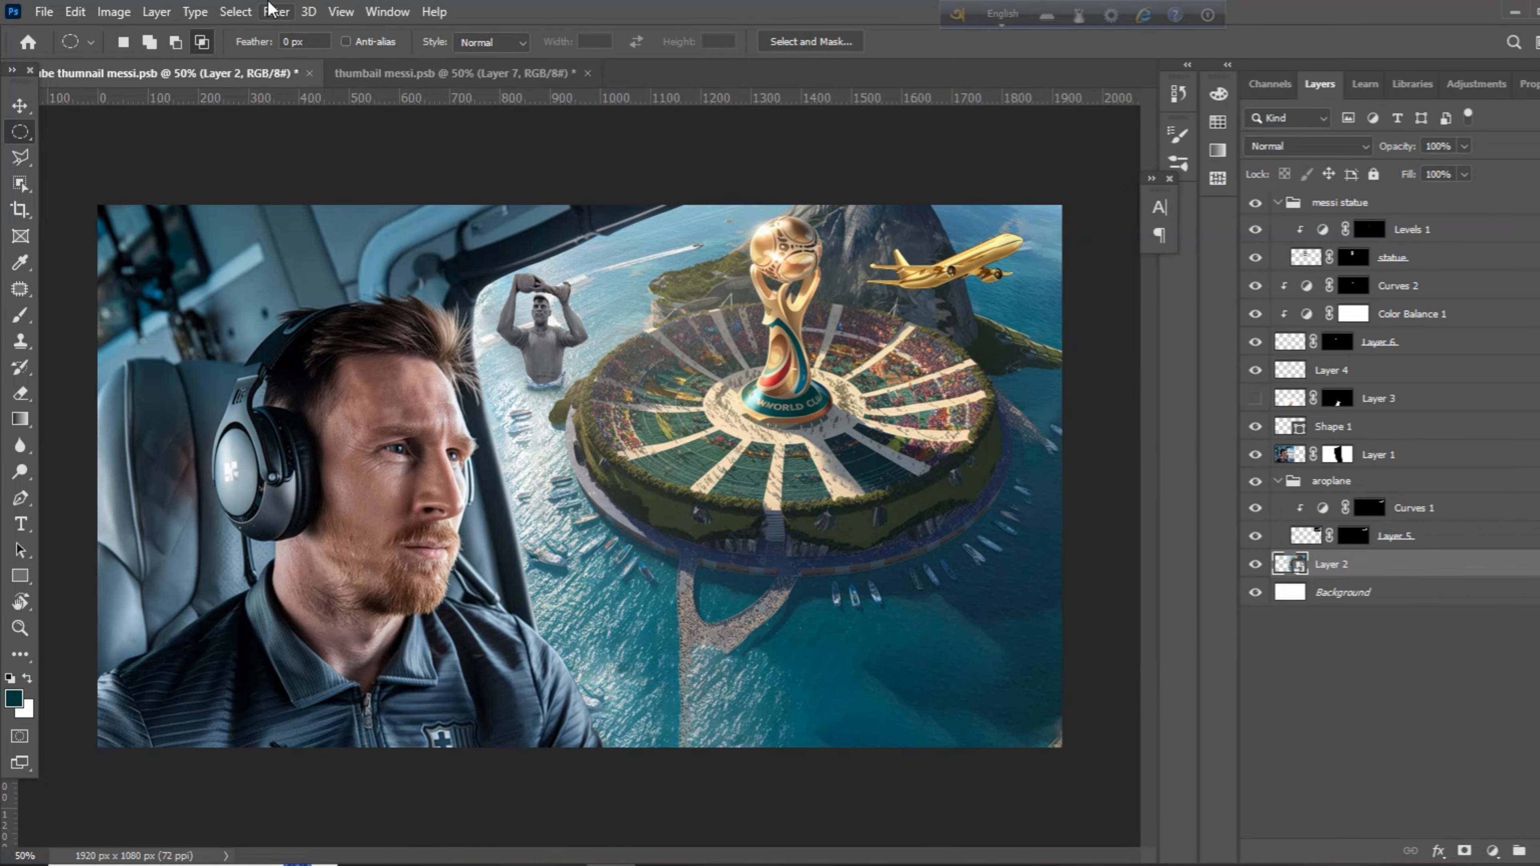
Start a Camera Raw filter on the island layer with Temperature +8, Exposure +0.35 and Contrast +22.
left_click(266, 29)
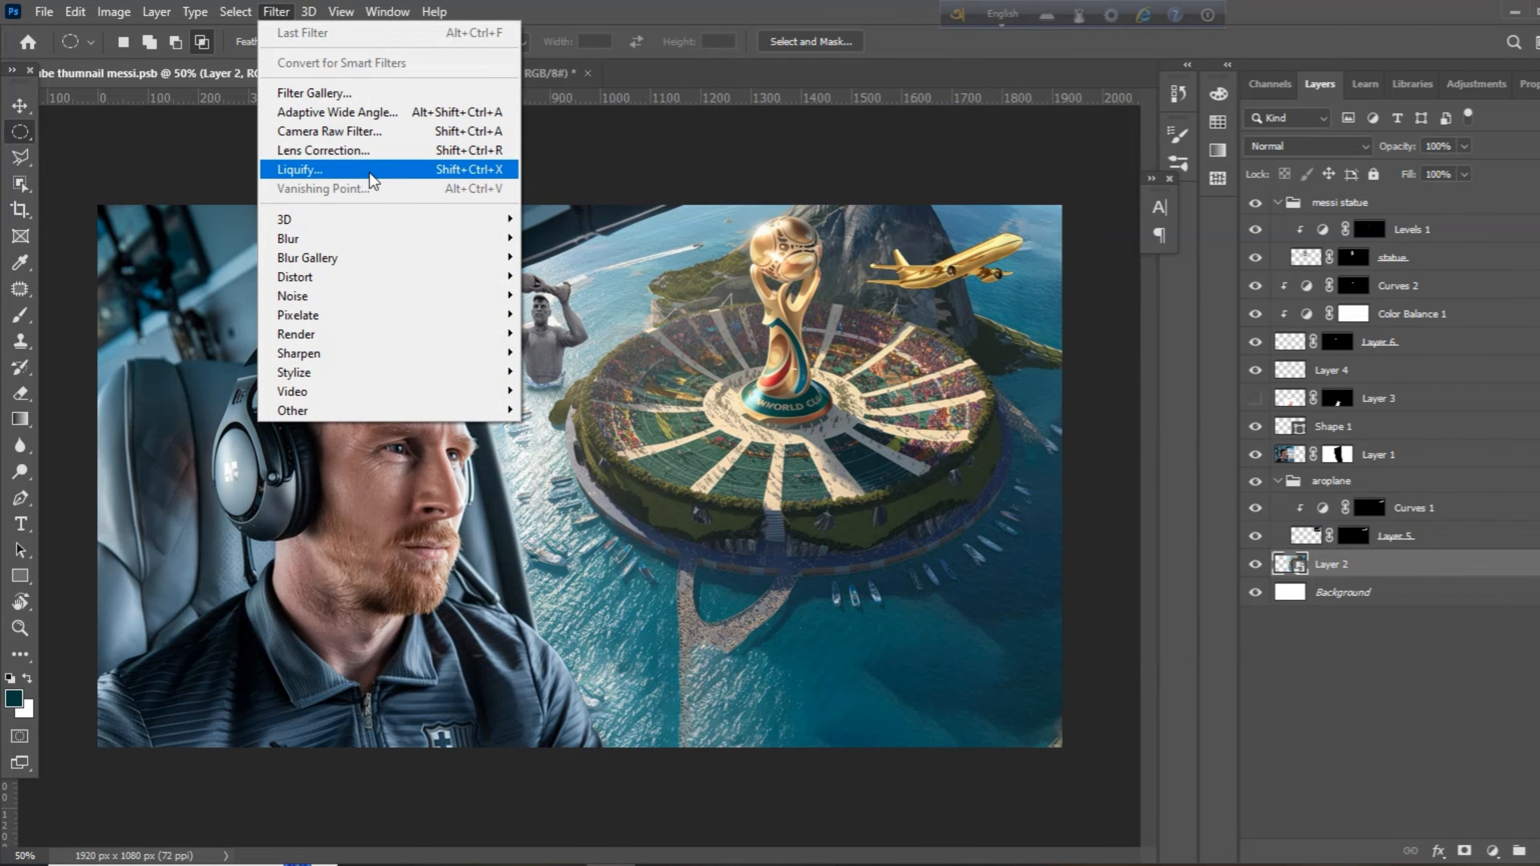
left_click(351, 143)
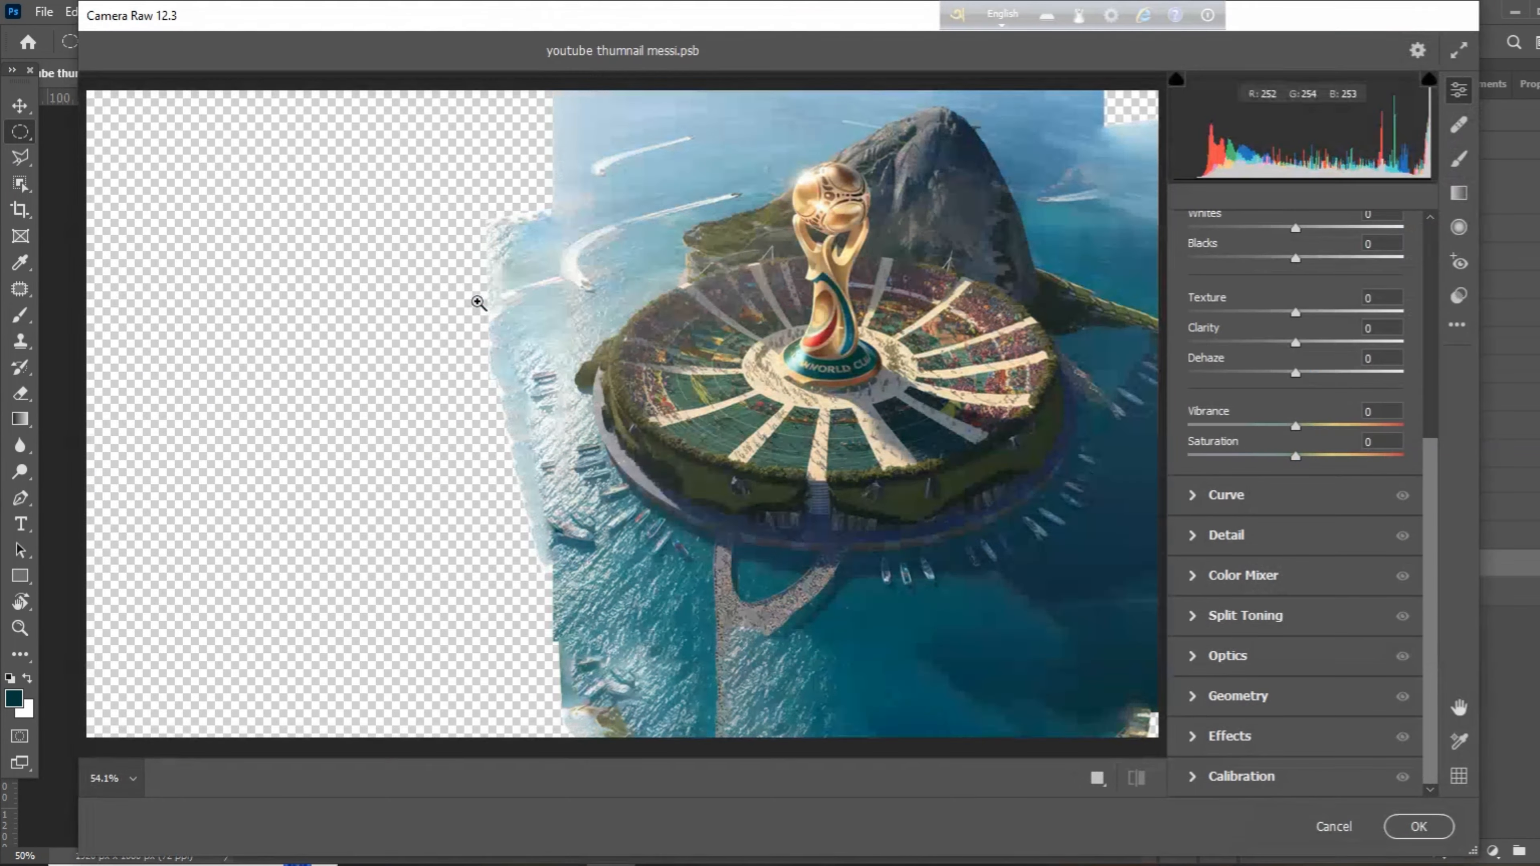
scroll(1303, 425, "up", 10)
left_click(1305, 313)
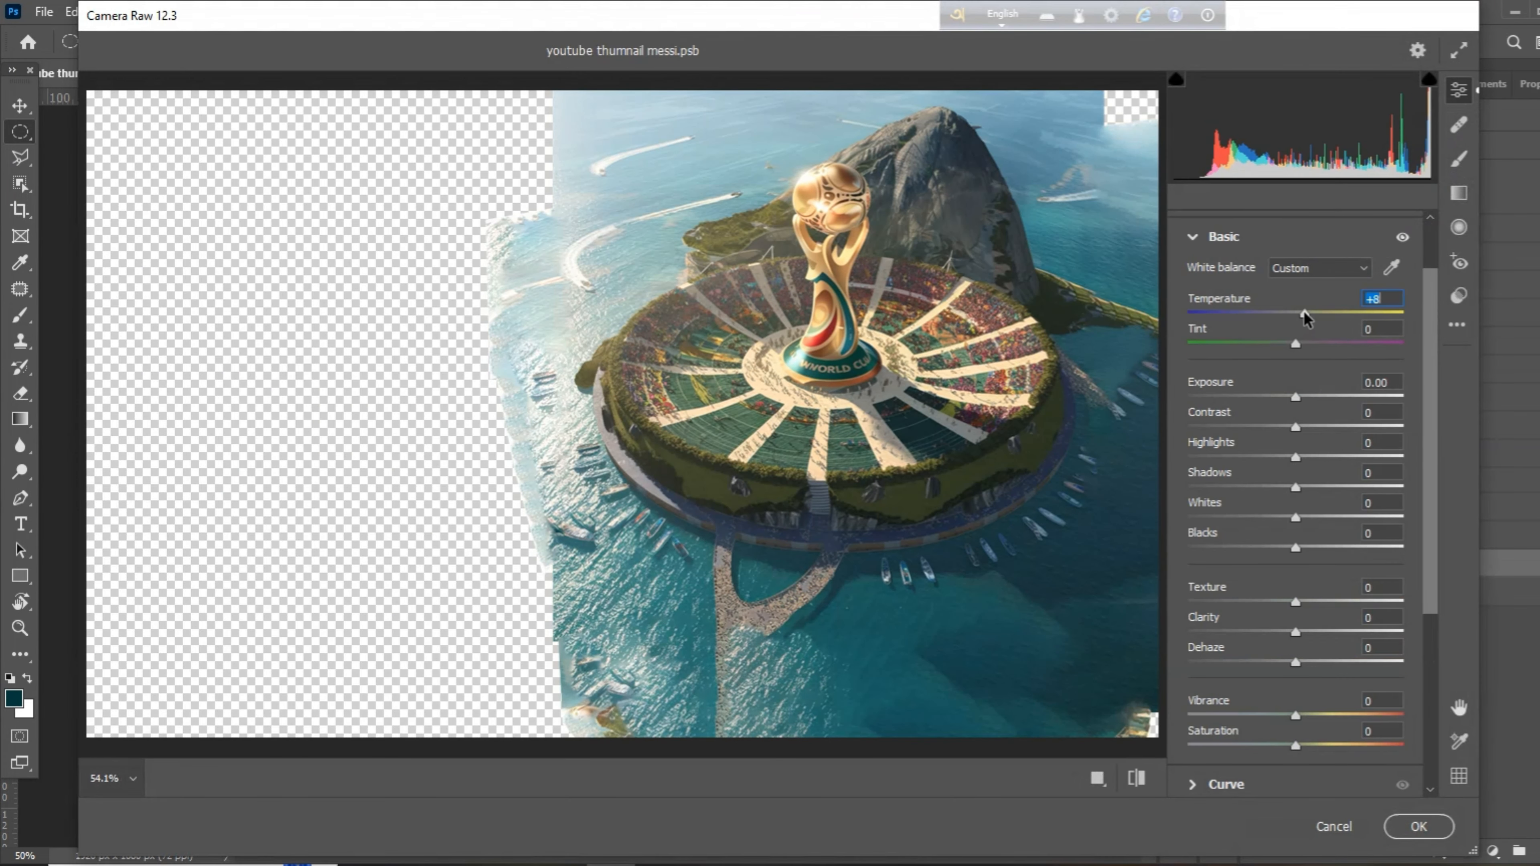
left_click_drag(1295, 396, 1320, 426)
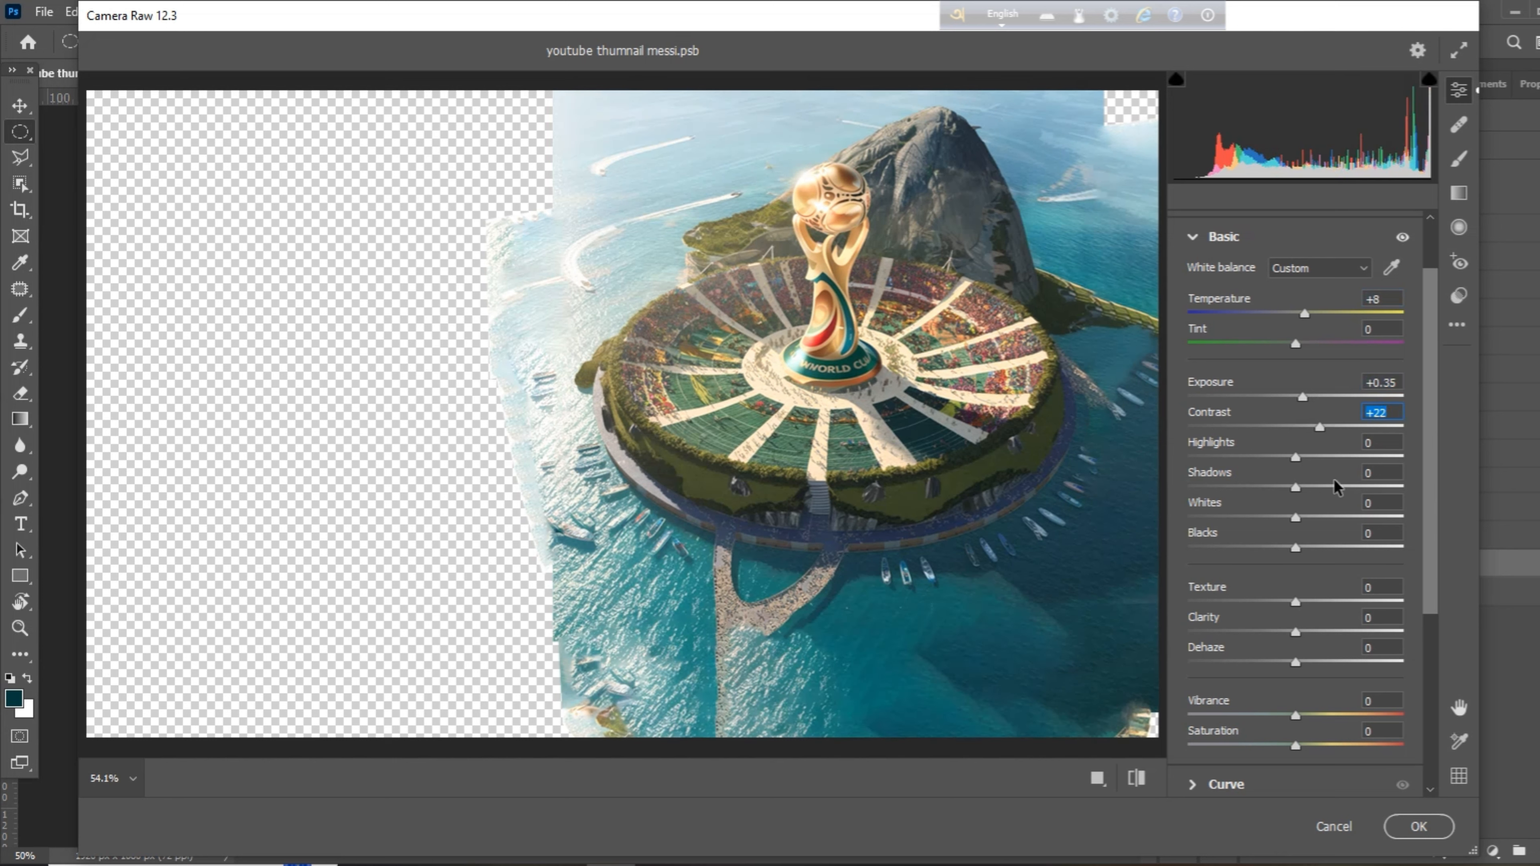
Set the island's Highlights to +19, Shadows to -28, Whites to -31 and Blacks to -24.
left_click(1314, 456)
left_click(1265, 487)
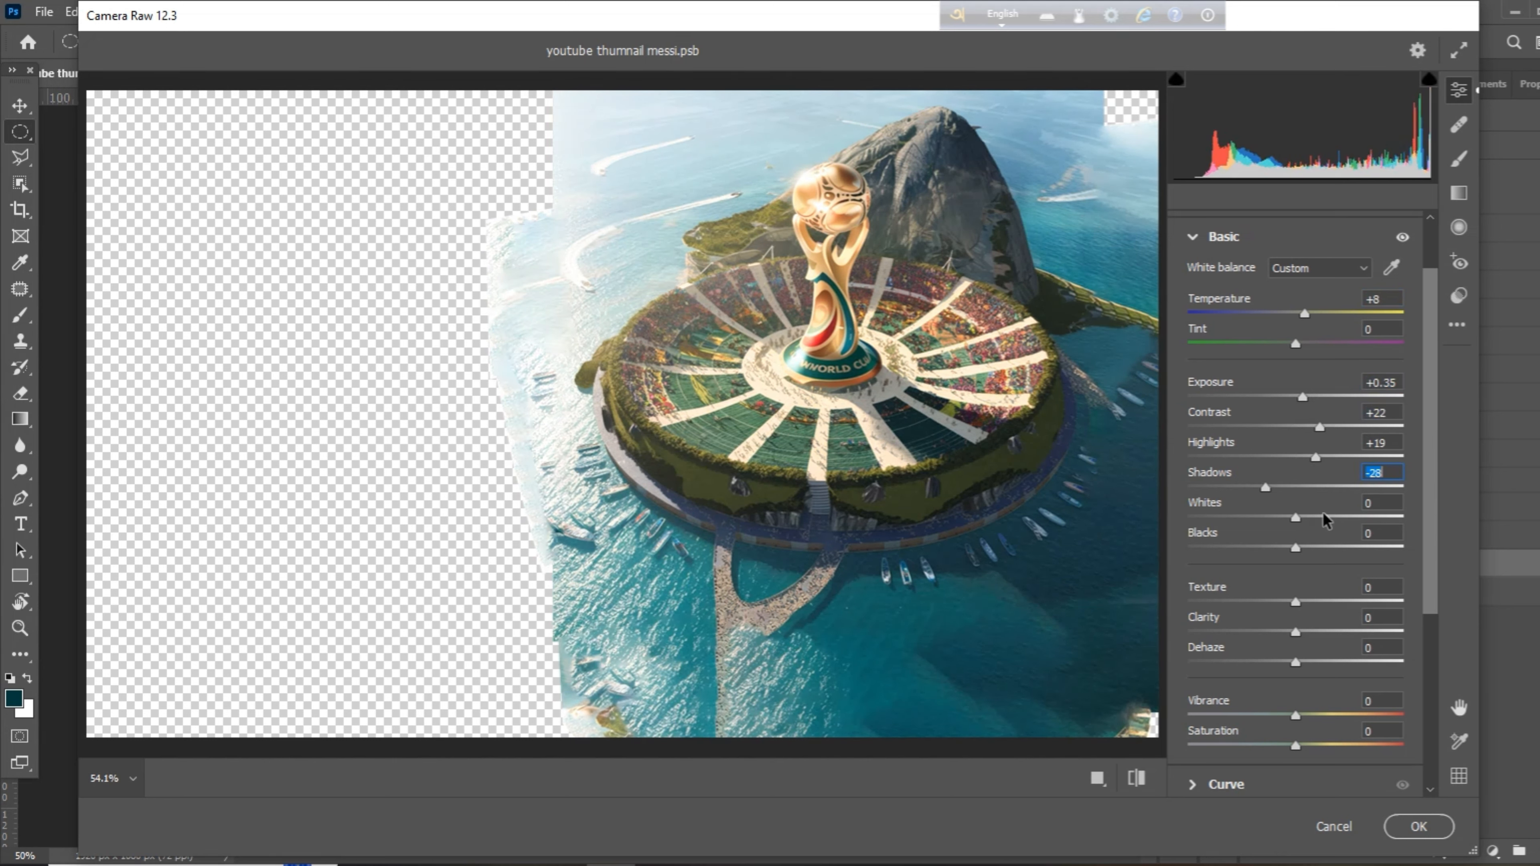
left_click(1263, 517)
left_click(1268, 547)
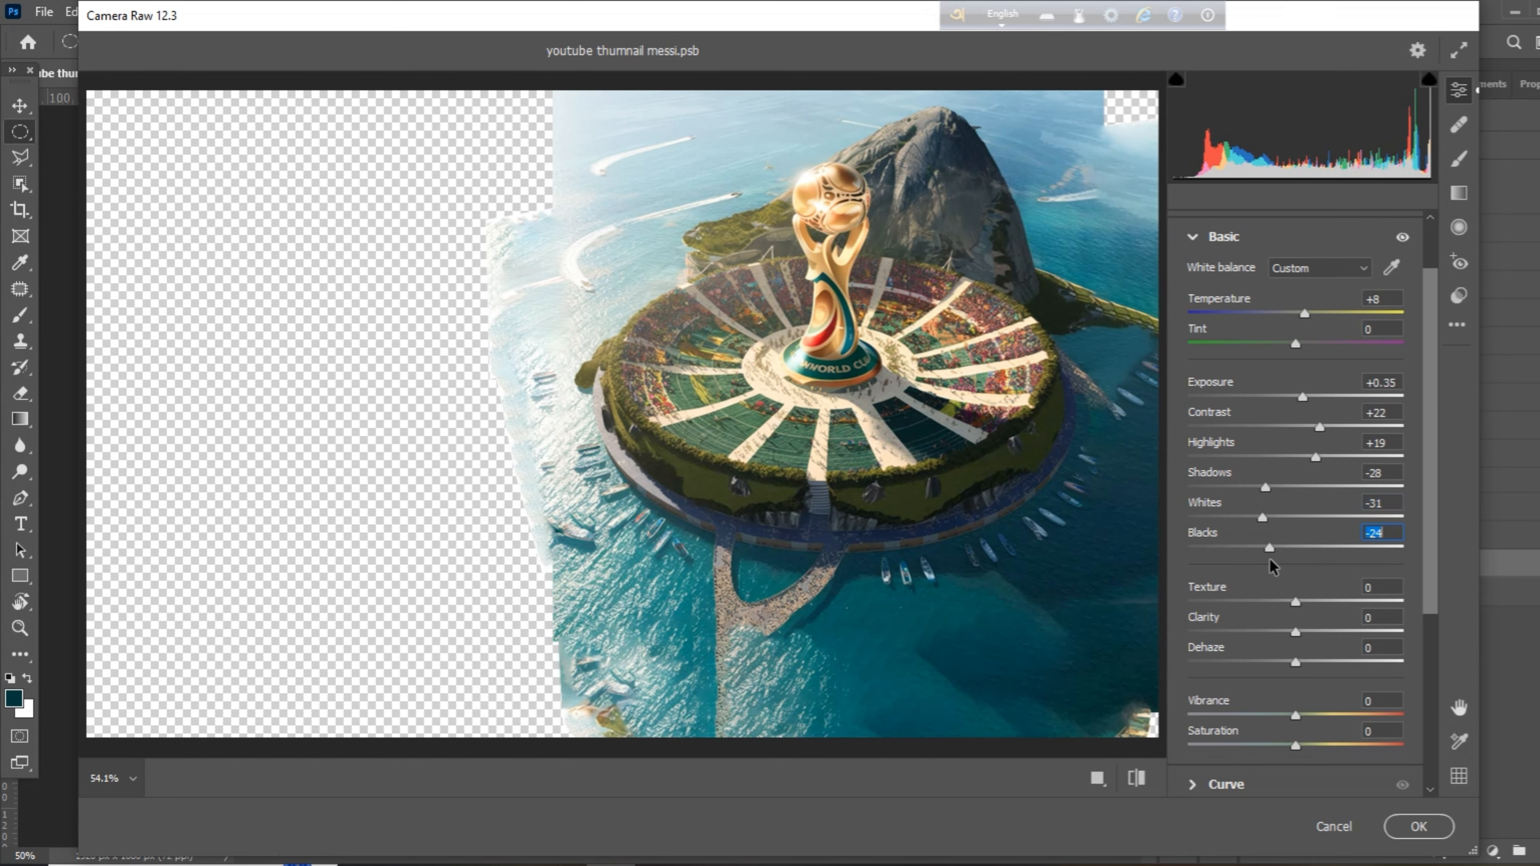
Set the island's Texture to +32, Clarity to +42 and Dehaze to +39.
scroll(1272, 564, "down", 1)
left_click(1329, 553)
left_click_drag(1285, 581, 1337, 582)
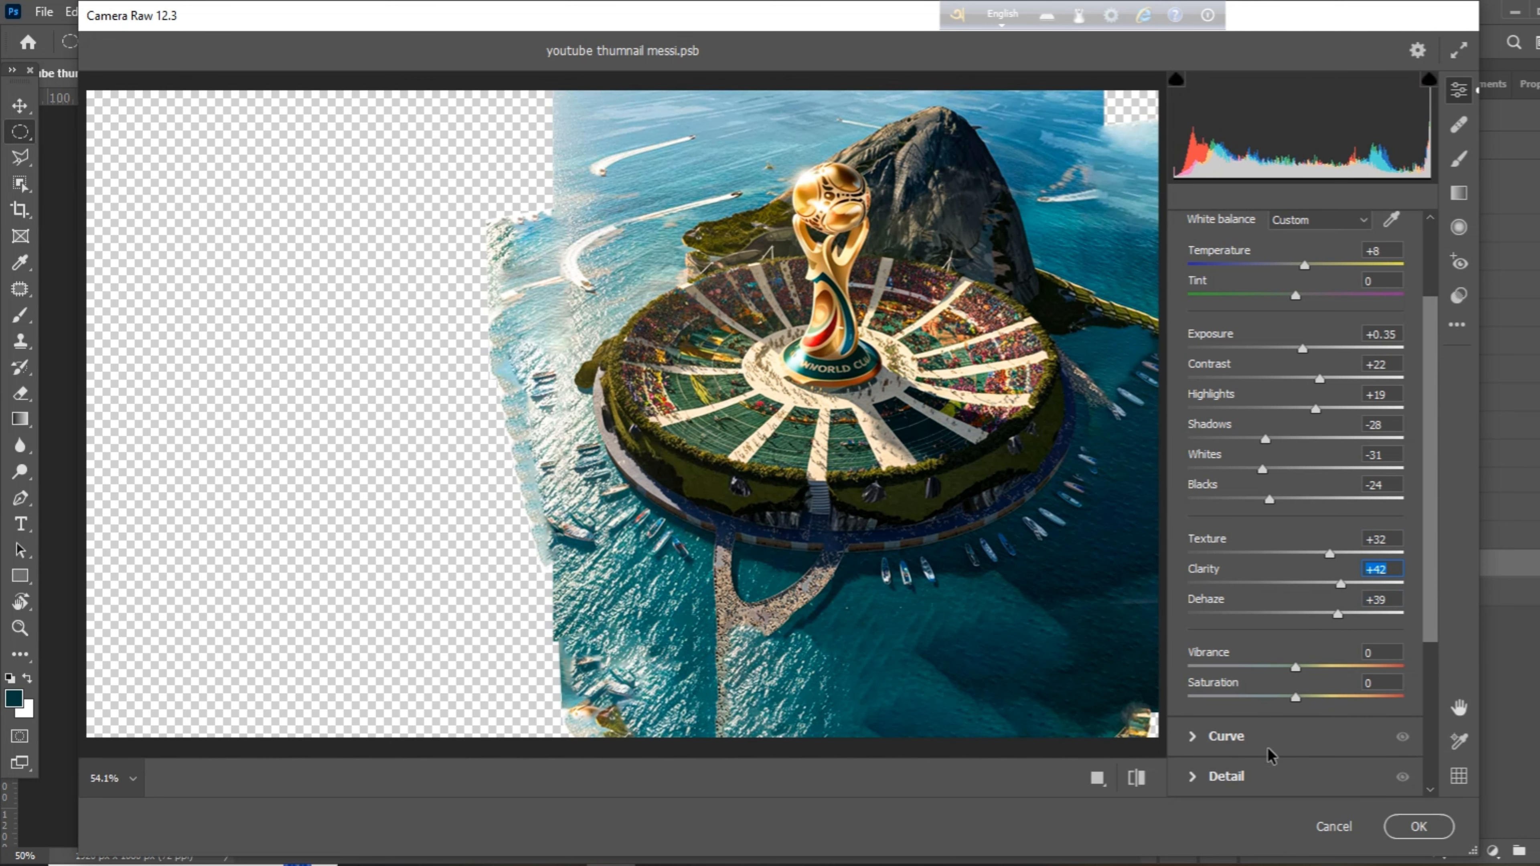
Set Noise Reduction to 9 and apply the Camera Raw filter to the island layer.
left_click(1231, 733)
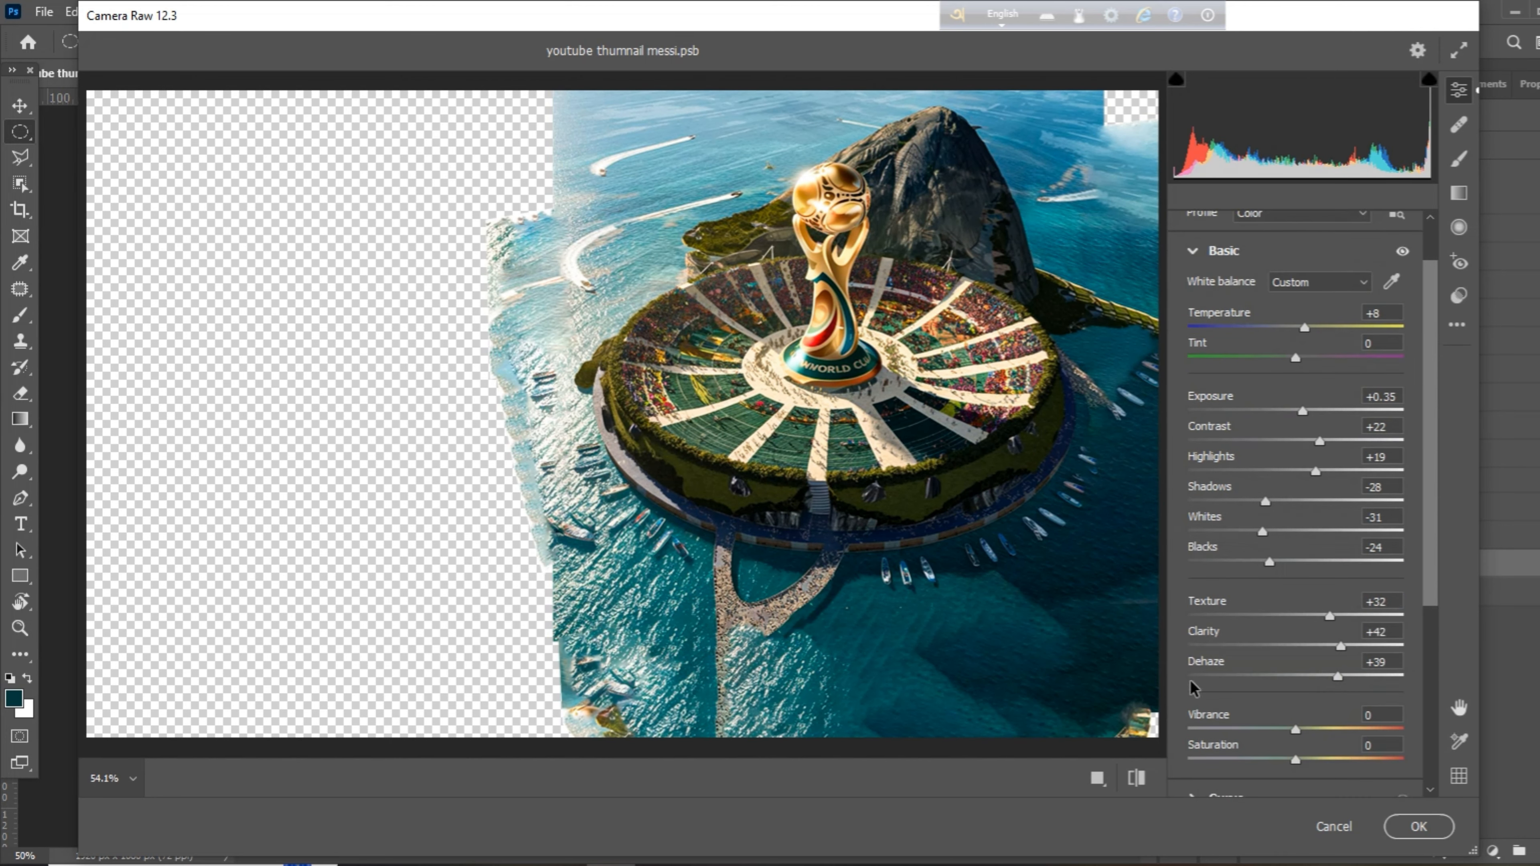
scroll(1297, 486, "down", 5)
left_click(1213, 643)
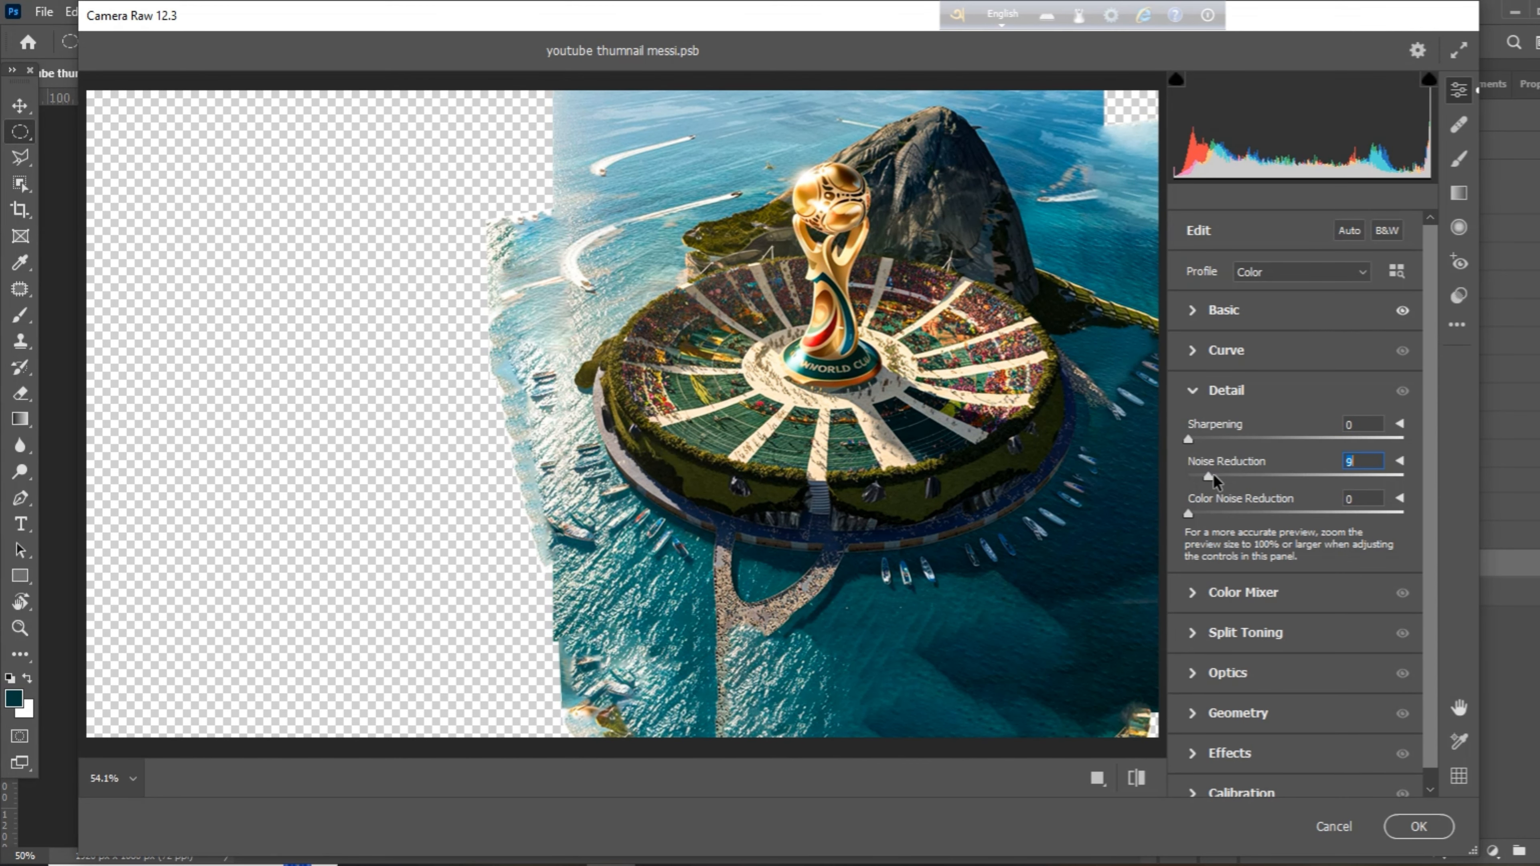
key("Return")
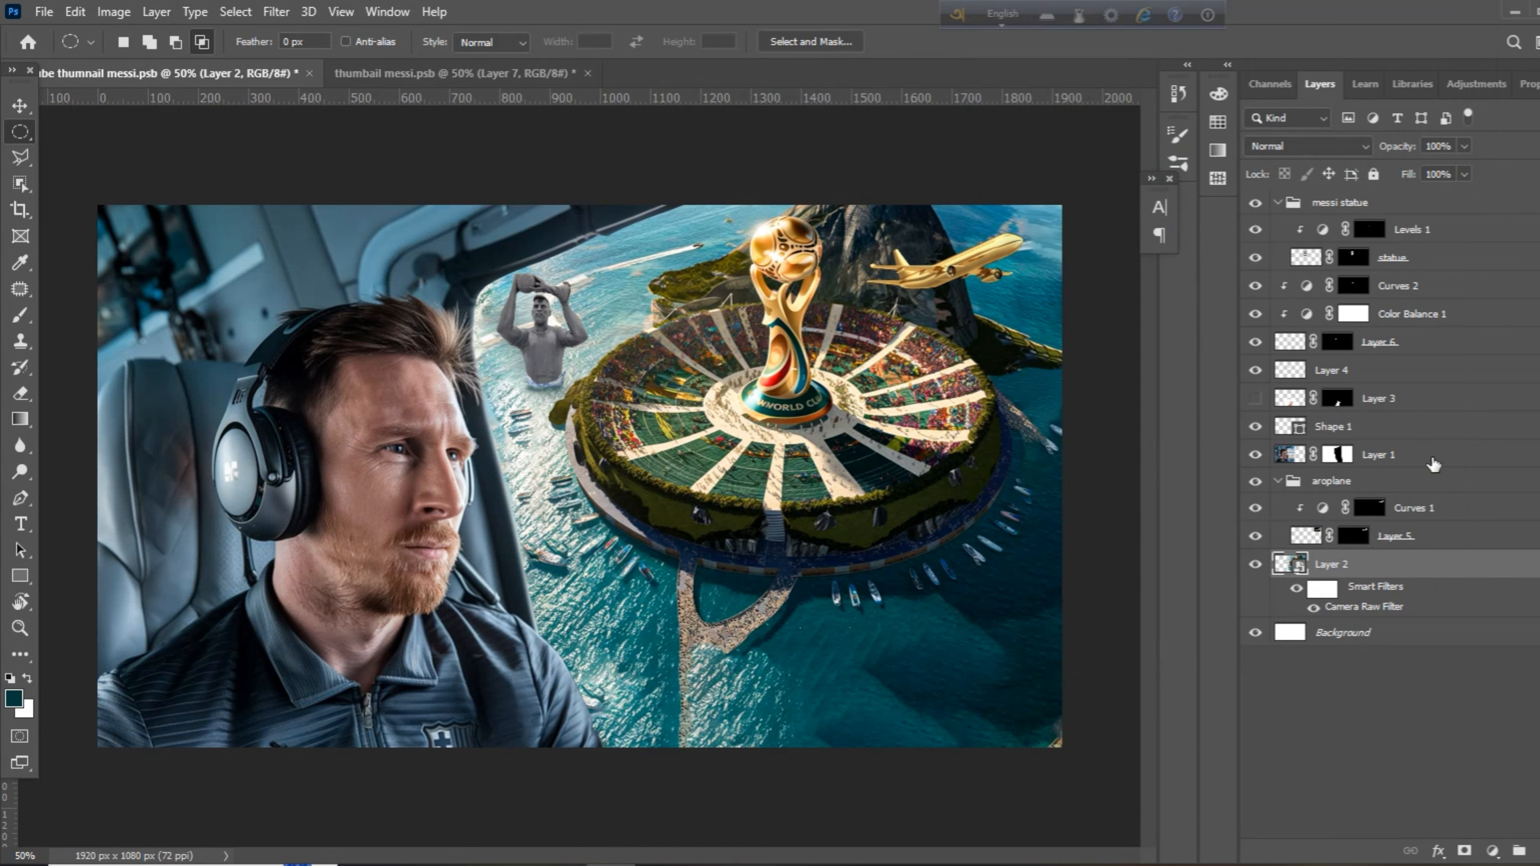
Shift the cockpit portrait on Layer 1 slightly to the right.
left_click(1377, 455)
key("v")
left_click_drag(408, 442, 419, 443)
left_click_drag(710, 515, 671, 511)
key("Escape")
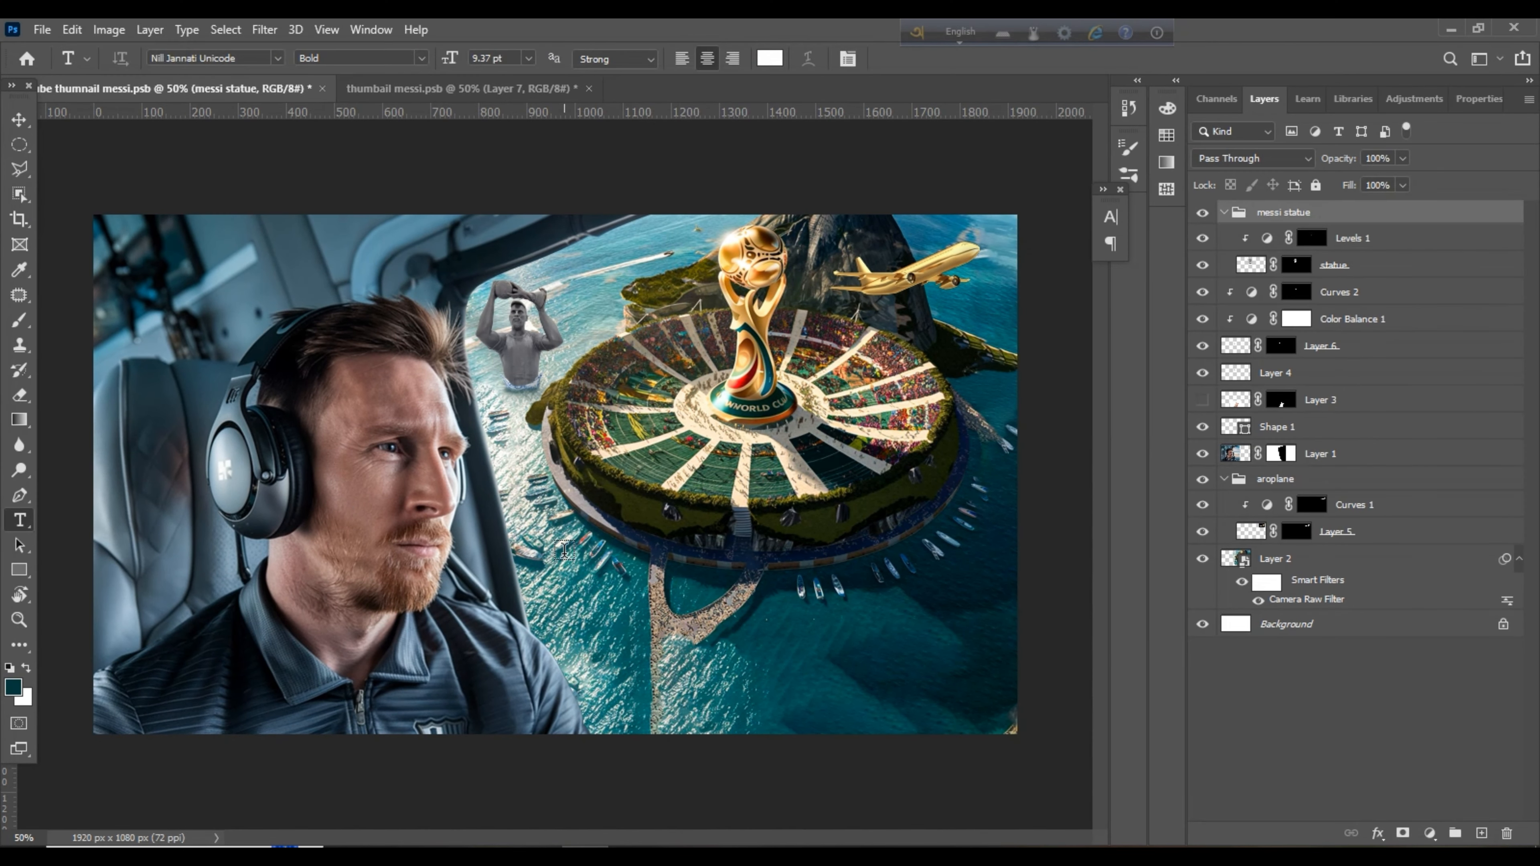
Add a centred white two-line title "MESSI ISLAND" below the island and tighten its line spacing.
left_click(564, 550)
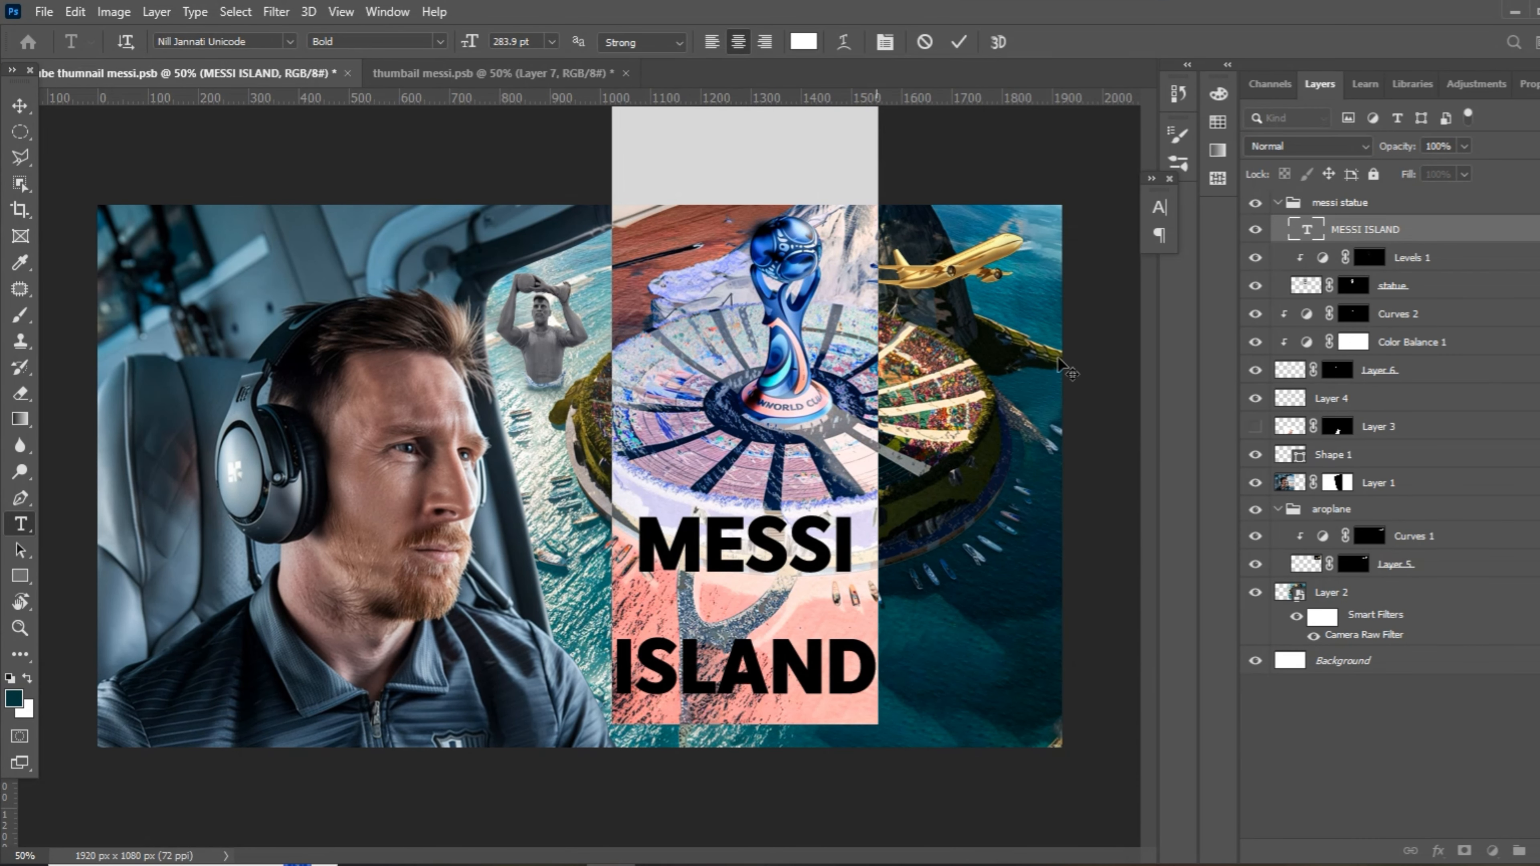
left_click(1159, 207)
left_click(974, 322)
scroll(974, 323, "down", 8)
left_click(1159, 206)
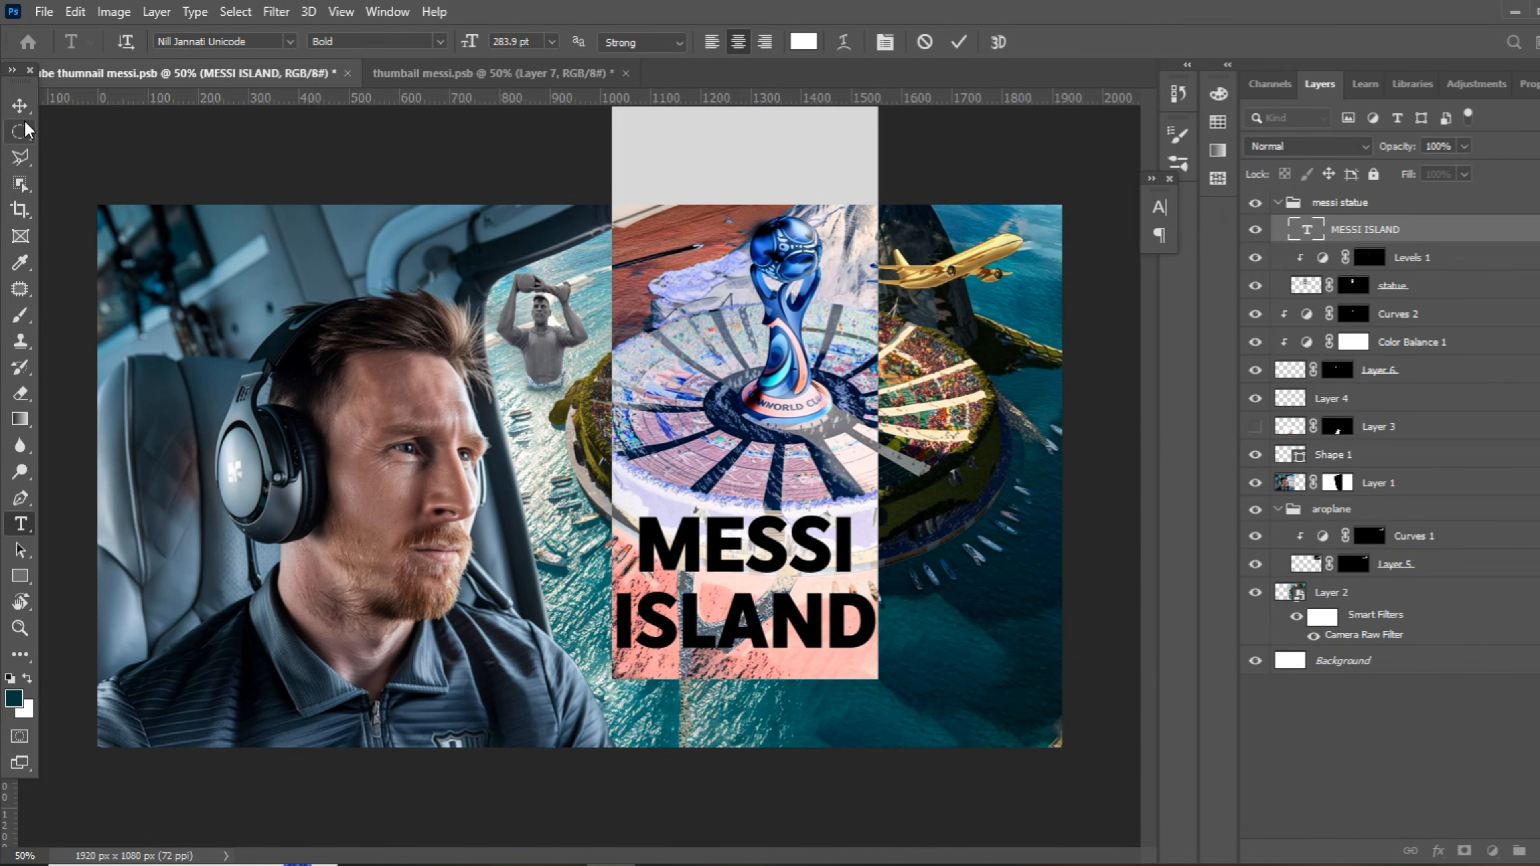
left_click(20, 106)
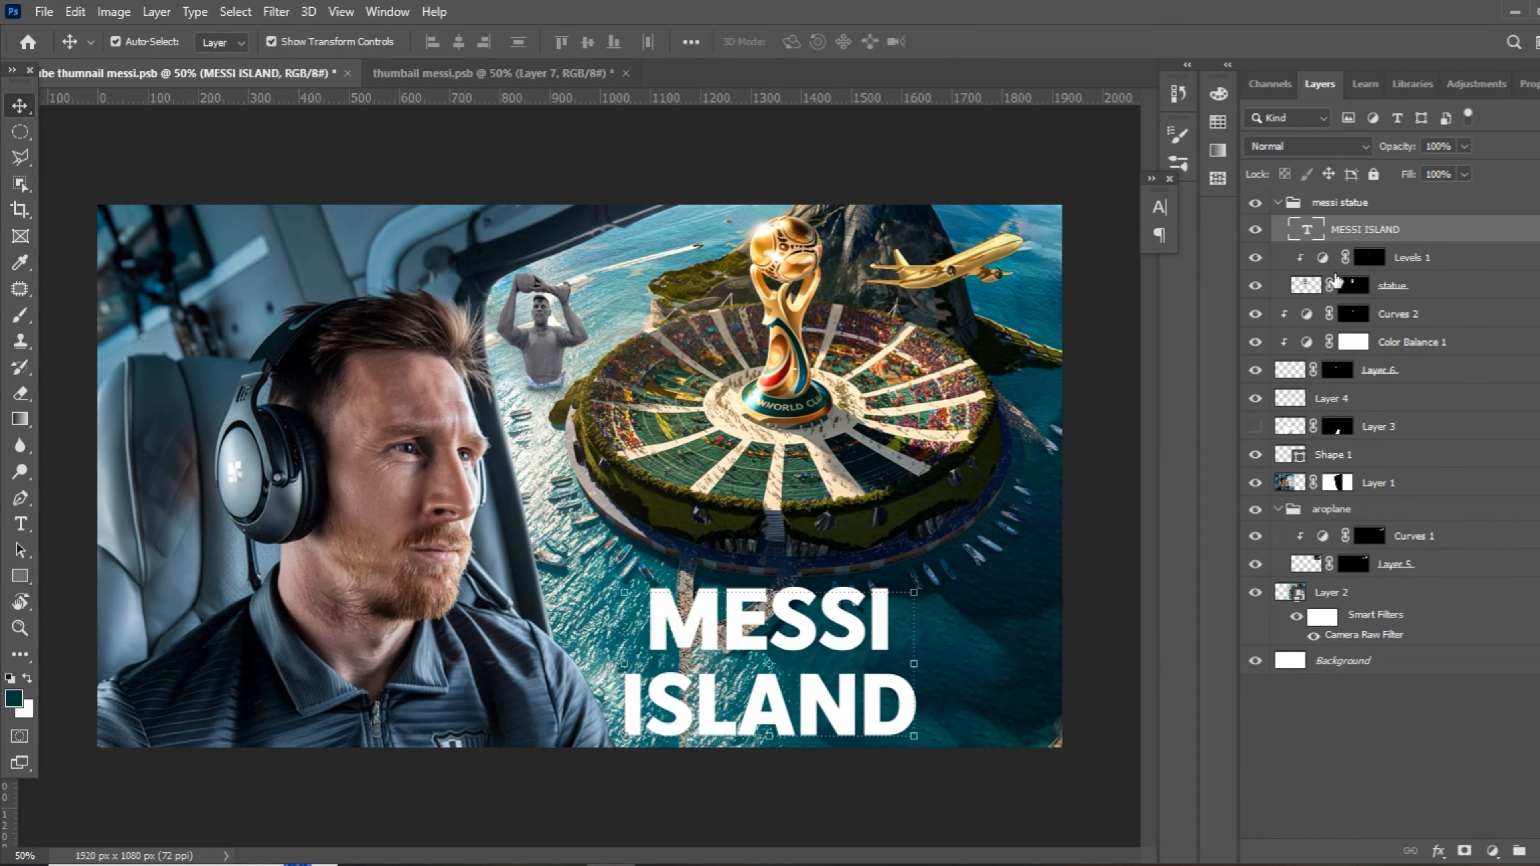
Blend the MESSI ISLAND text into the water by raising the underlying layer's black point in Blend If.
double_click(1463, 235)
left_click_drag(1236, 728, 1302, 733)
key("Return")
left_click(1438, 850)
left_click(1474, 800)
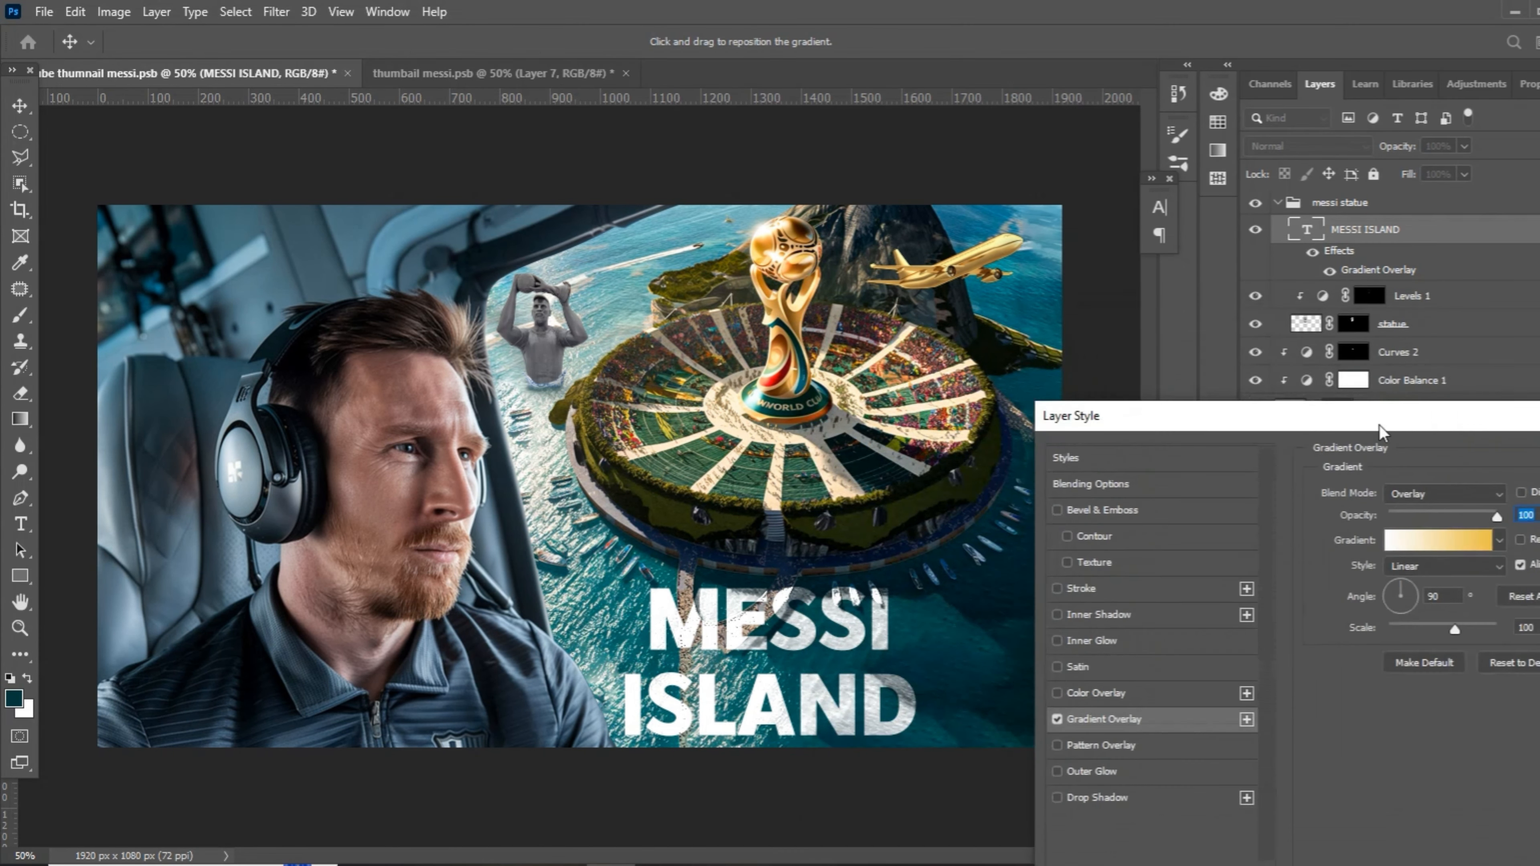
key("Escape")
left_click(1438, 850)
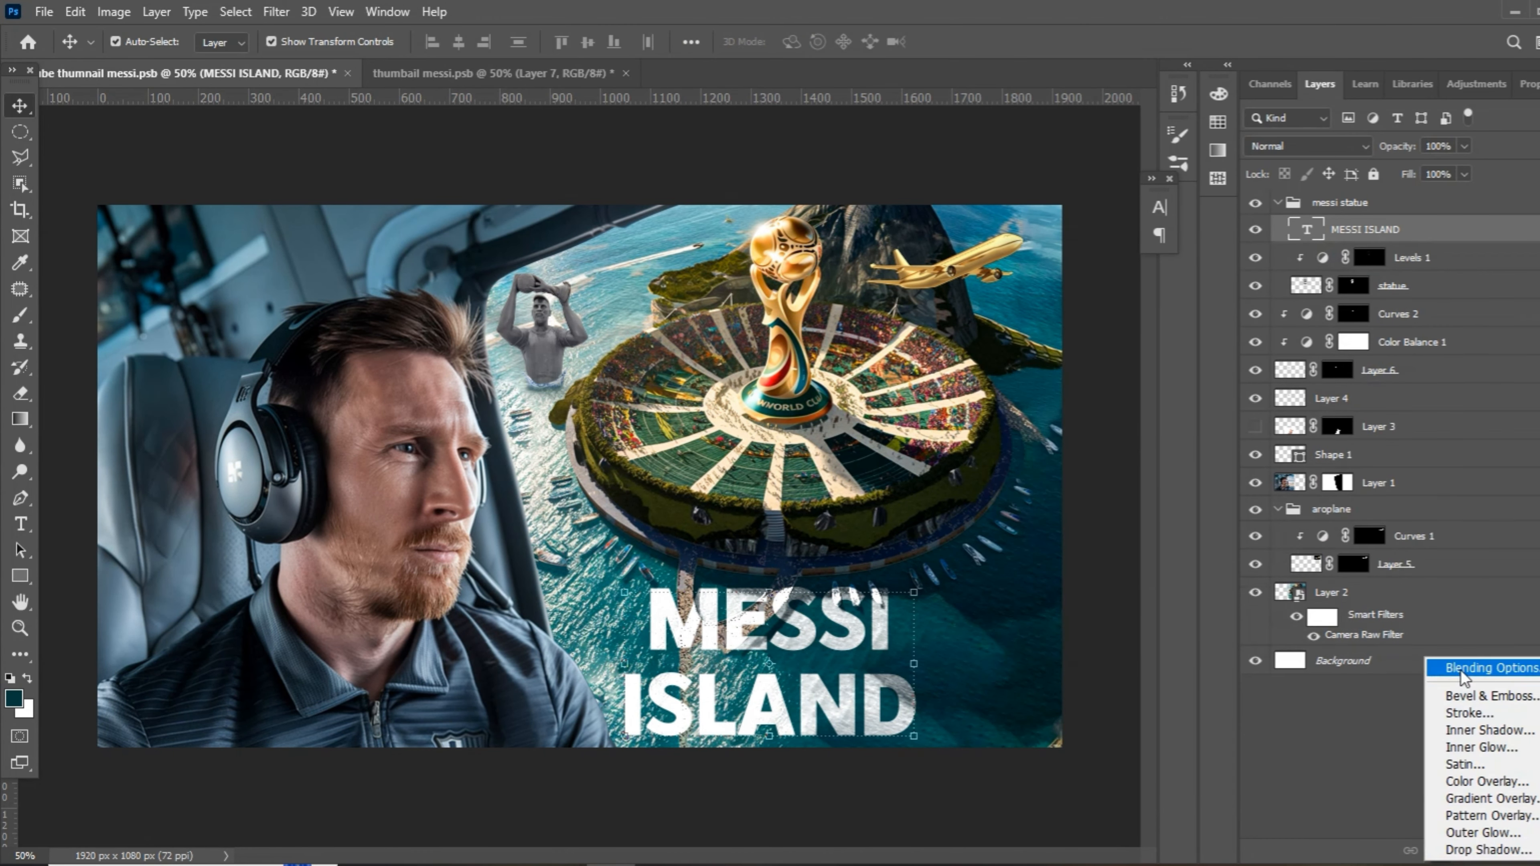
left_click(1493, 851)
left_click(1485, 493)
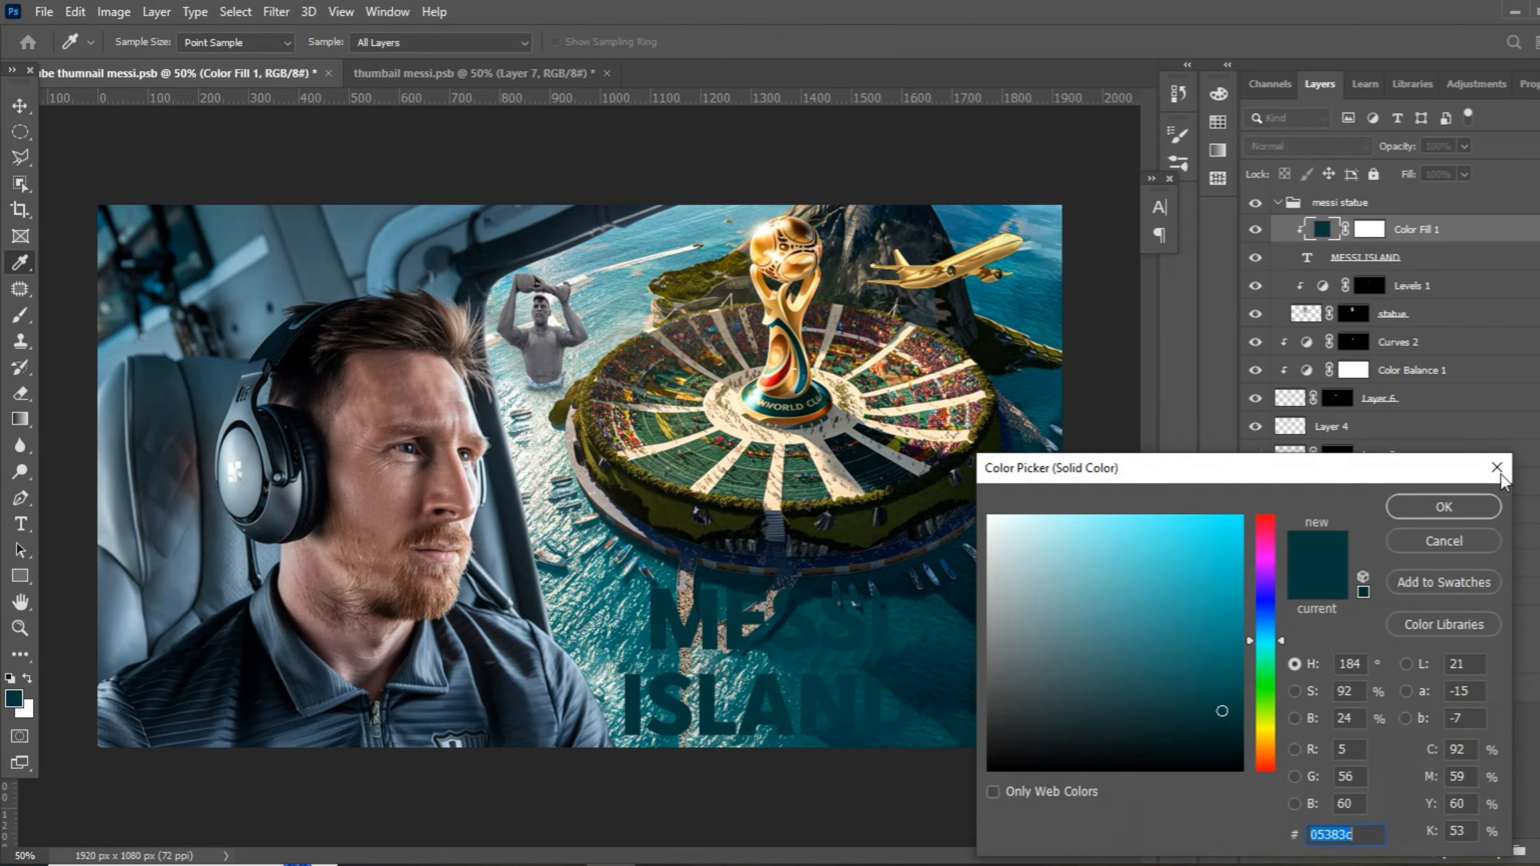
left_click(1497, 467)
left_click(1438, 850)
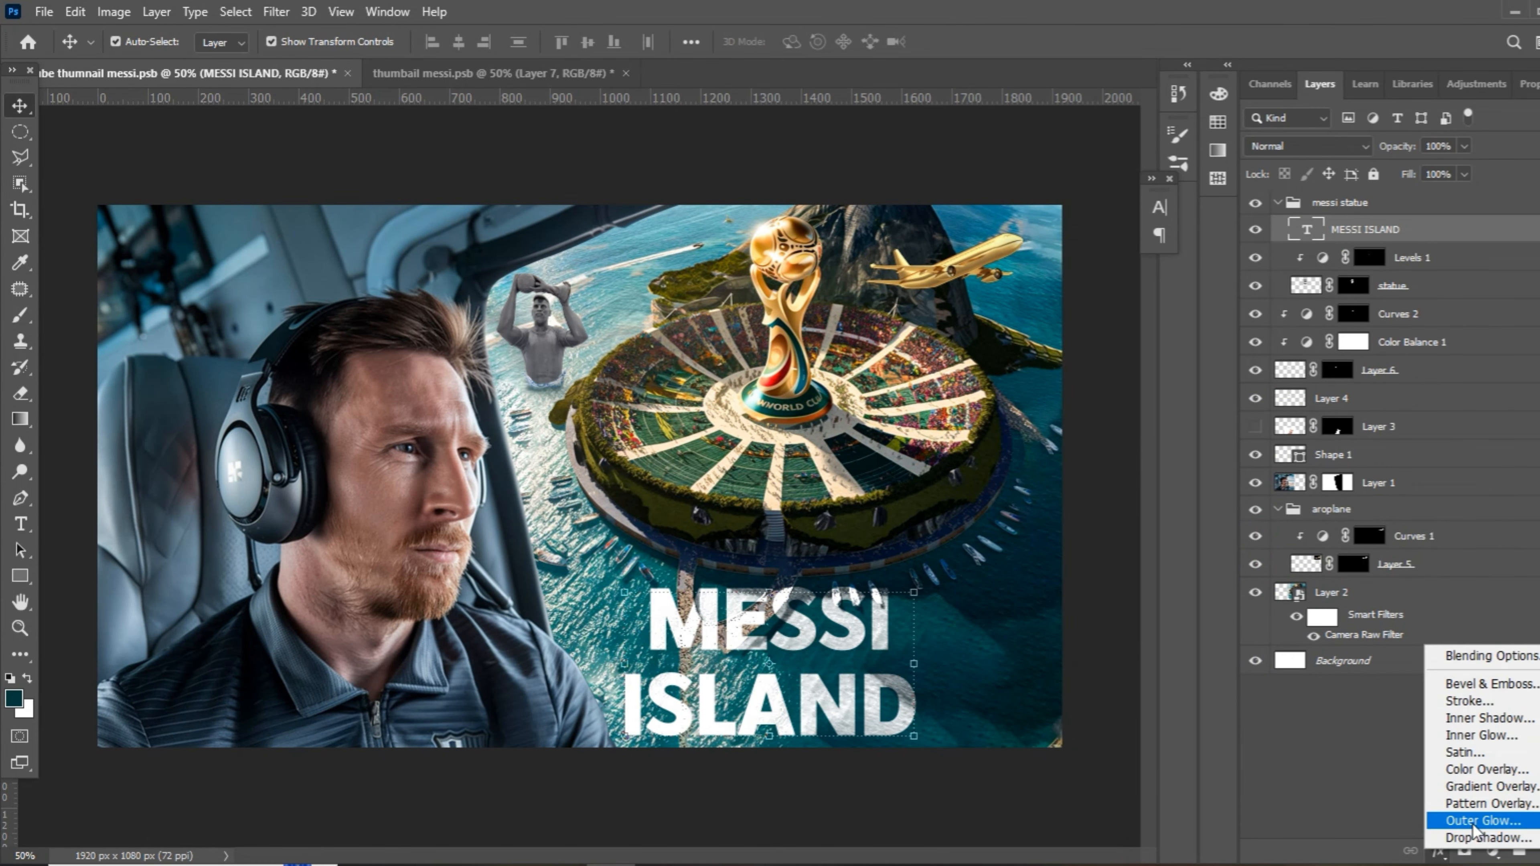
left_click(1473, 779)
left_click(1505, 324)
Clip a linear 90° Gradient Fill running from white to cyan onto the MESSI ISLAND text.
left_click(1438, 851)
left_click(1473, 800)
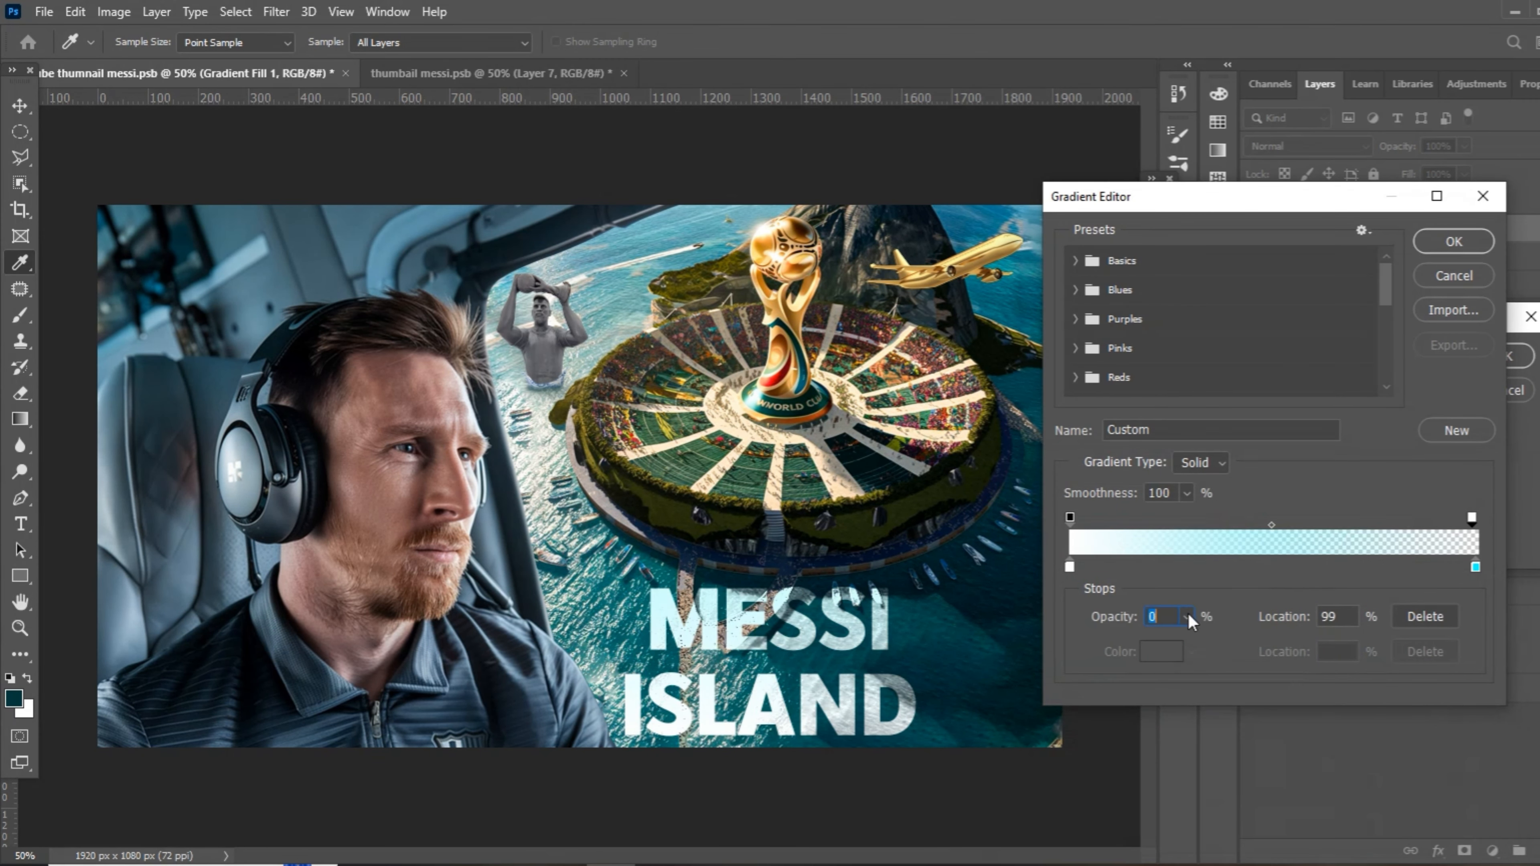
left_click_drag(1189, 618, 1340, 739)
left_click(1475, 566)
left_click(1161, 651)
key("Return")
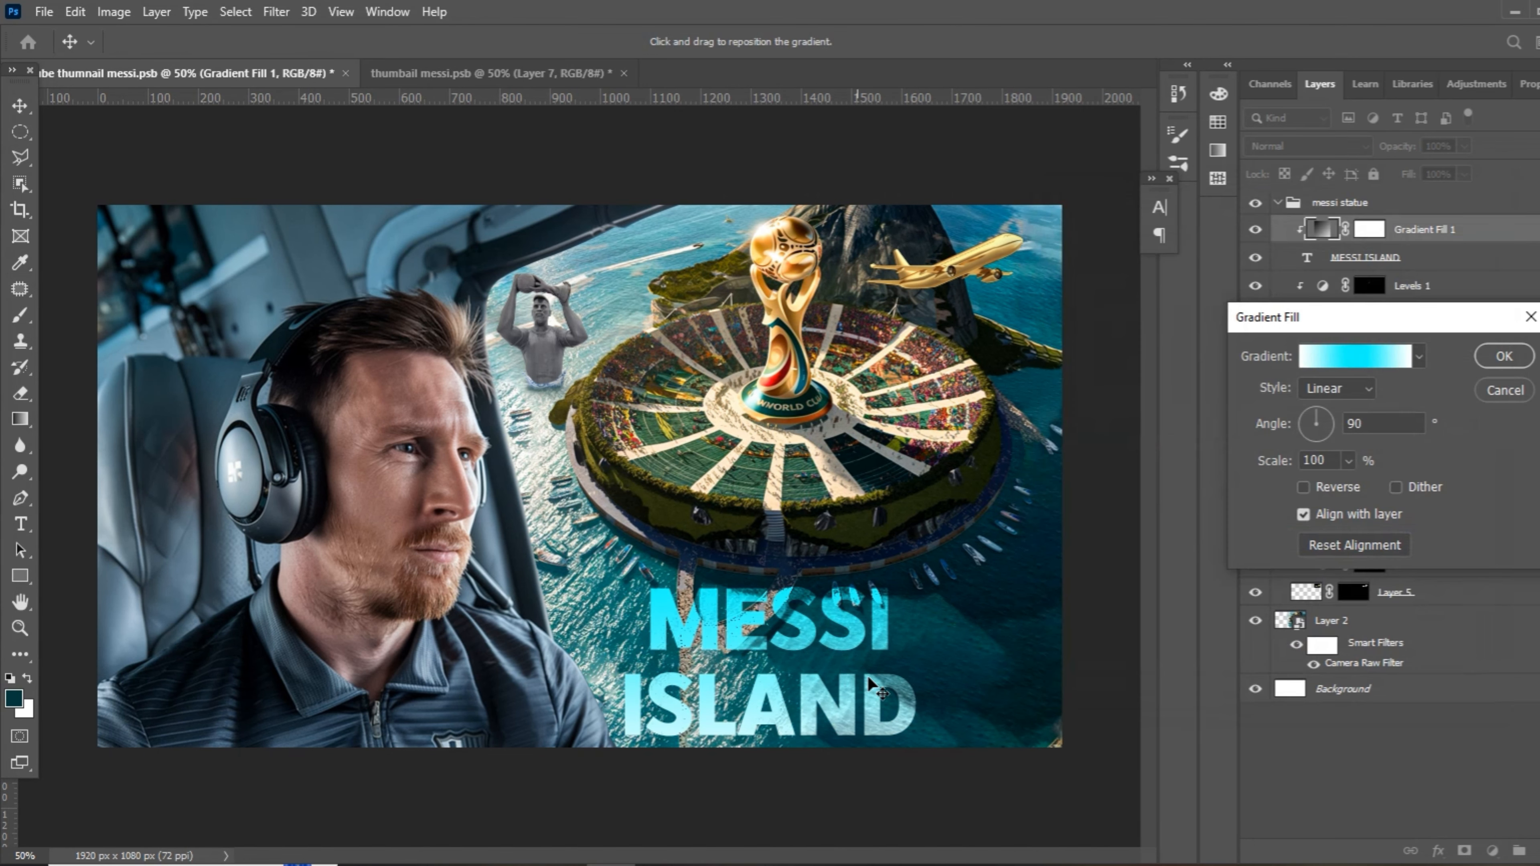
key("Return")
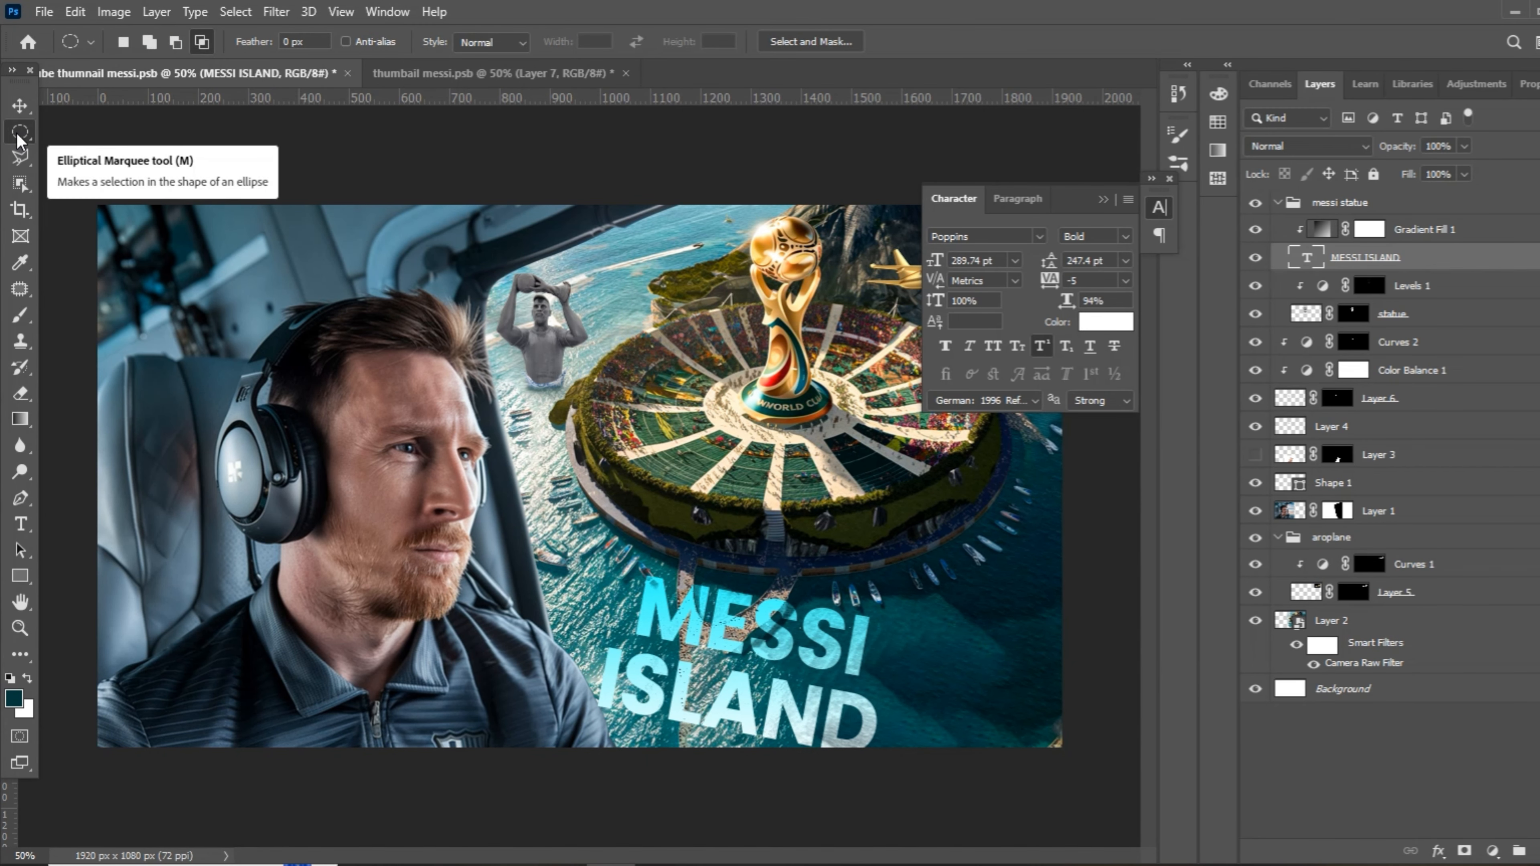
Select the man in the cockpit portrait on Layer 1 with the Object Selection tool.
left_click(1443, 513)
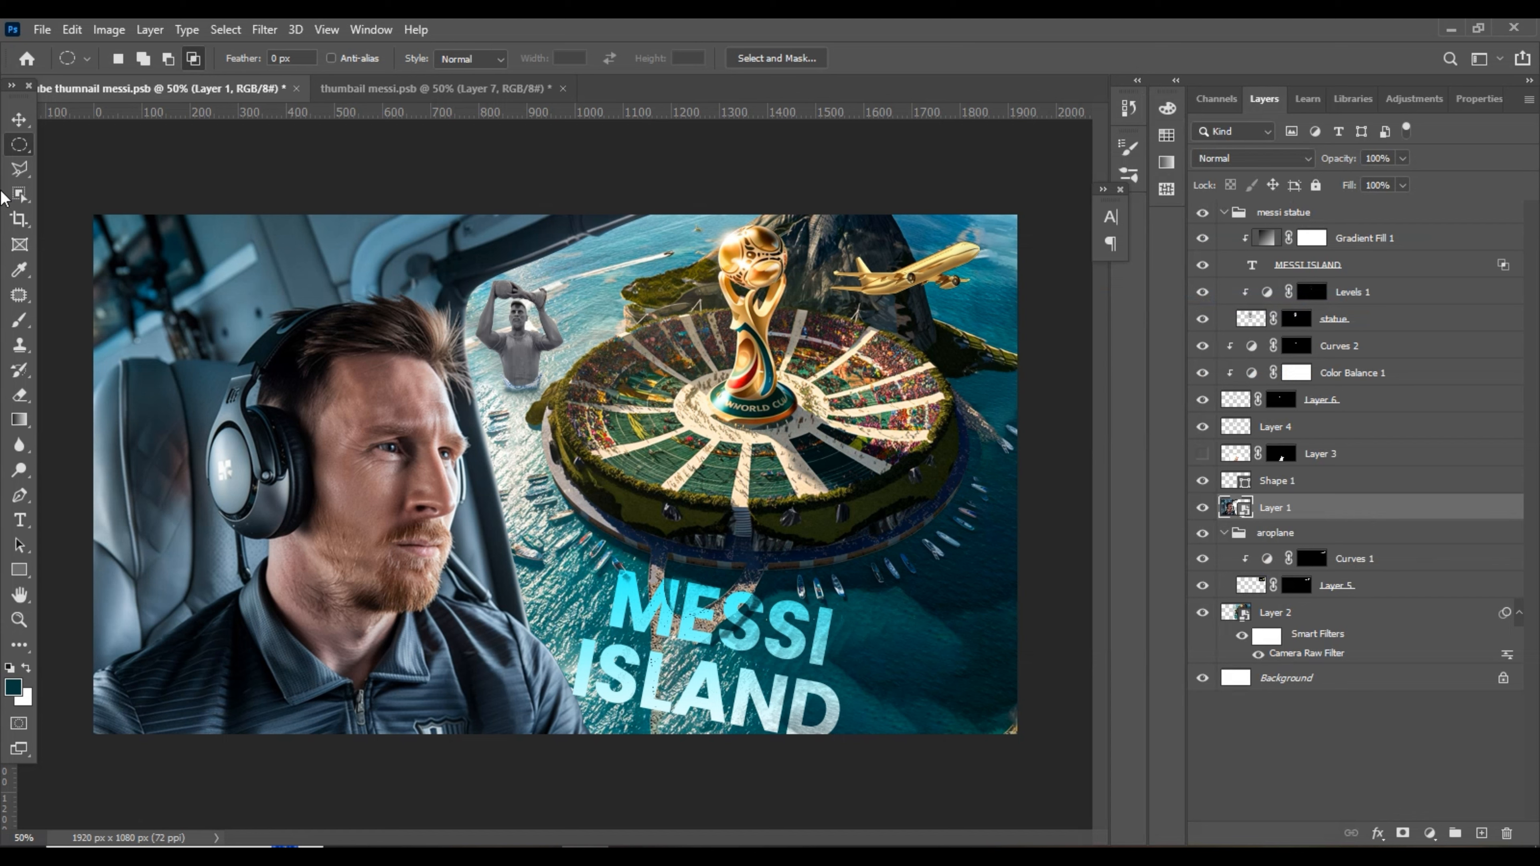
left_click(19, 194)
left_click_drag(209, 239, 594, 737)
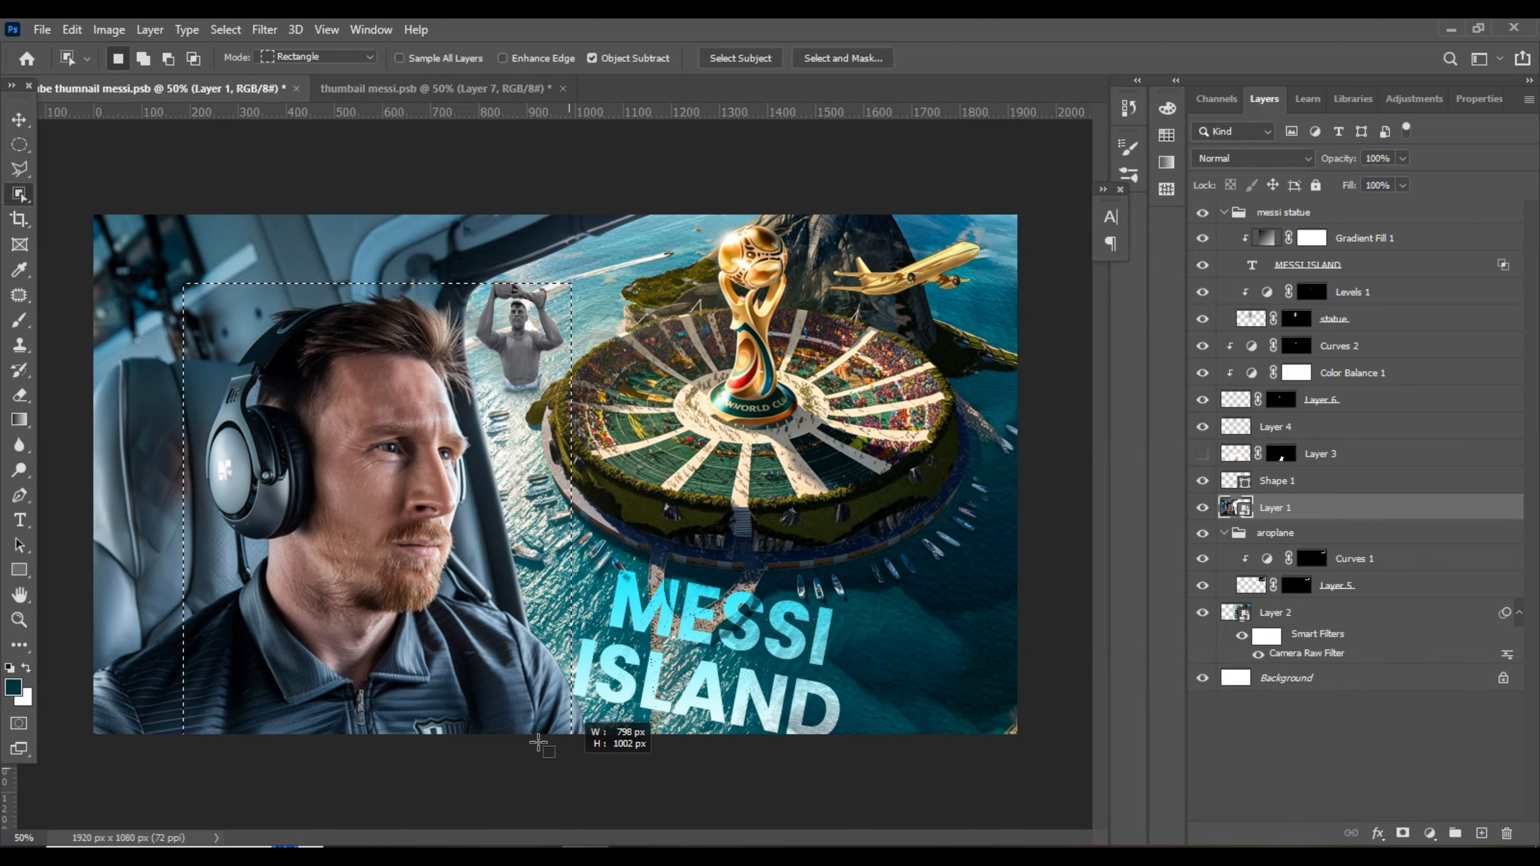
left_click(236, 12)
left_click(275, 251)
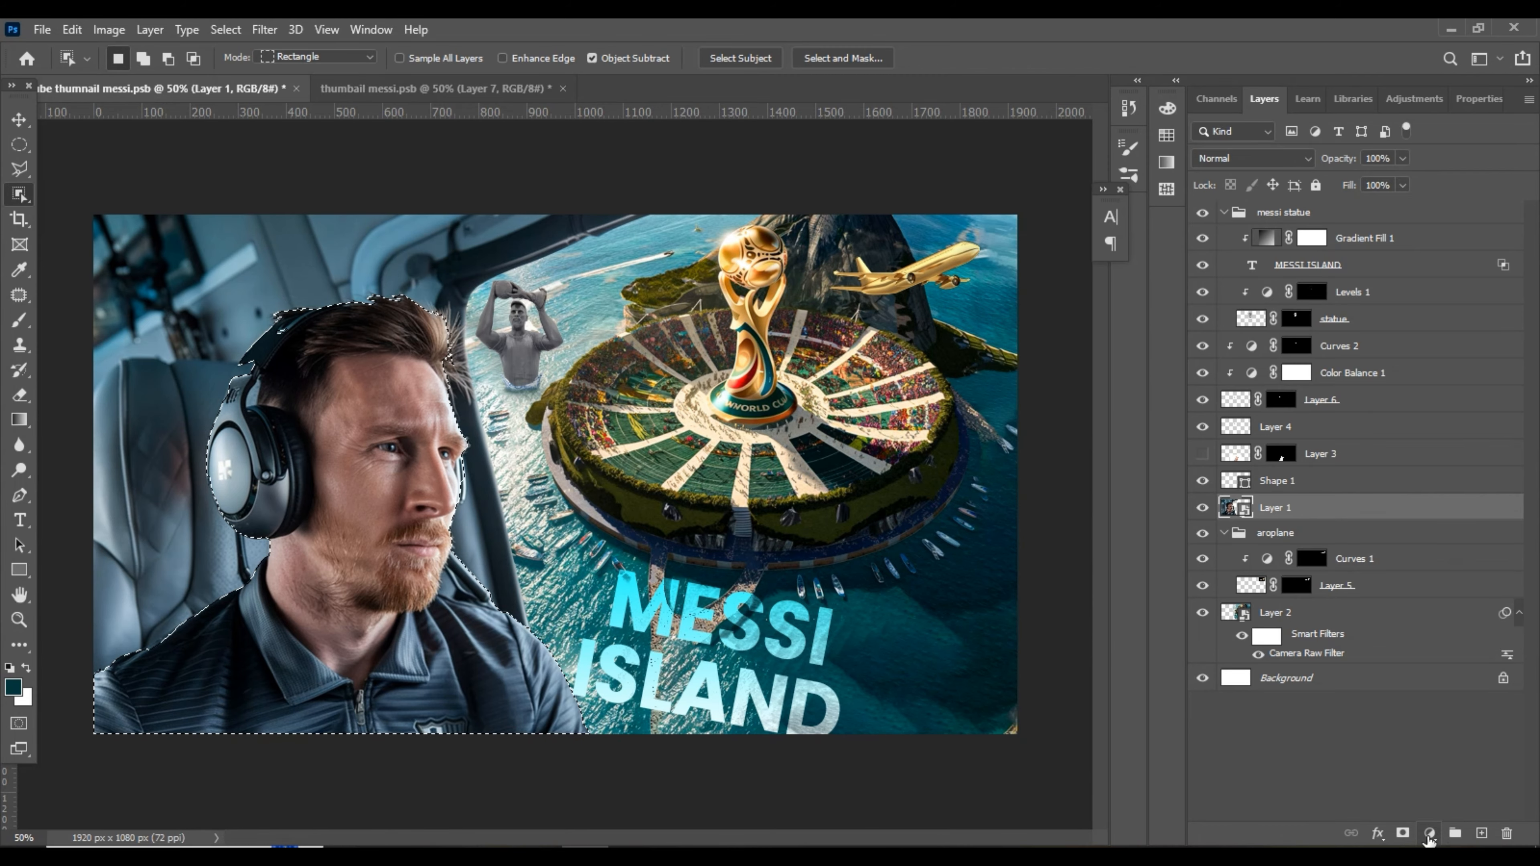
left_click(1471, 850)
key("ctrl+z")
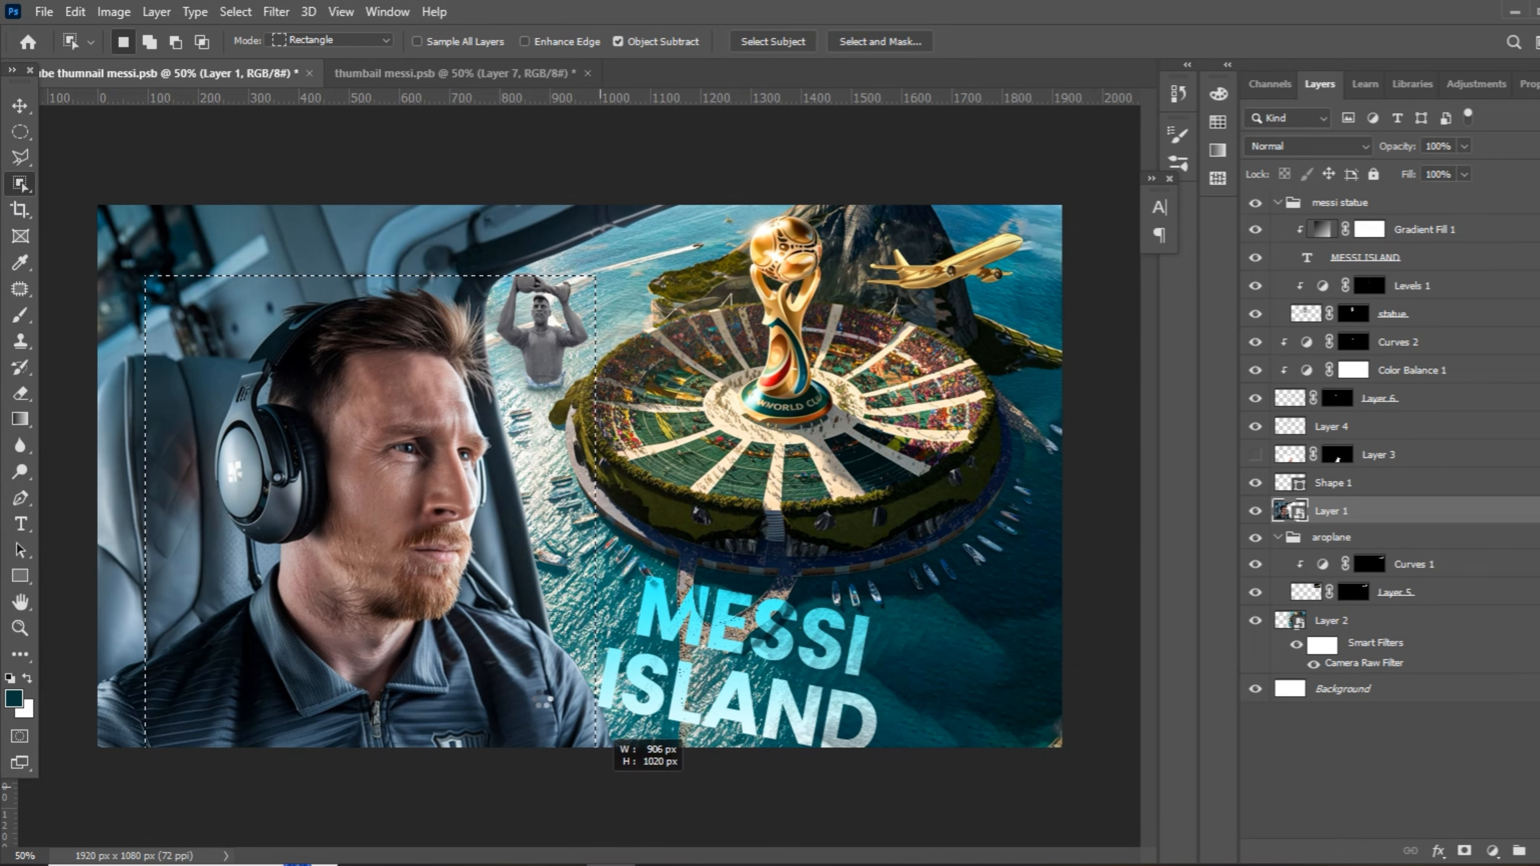
Mask the man out on Layer 1, duplicate the layer, and invert the original's mask so it holds only the cockpit.
left_click(1464, 849)
key("ctrl+j")
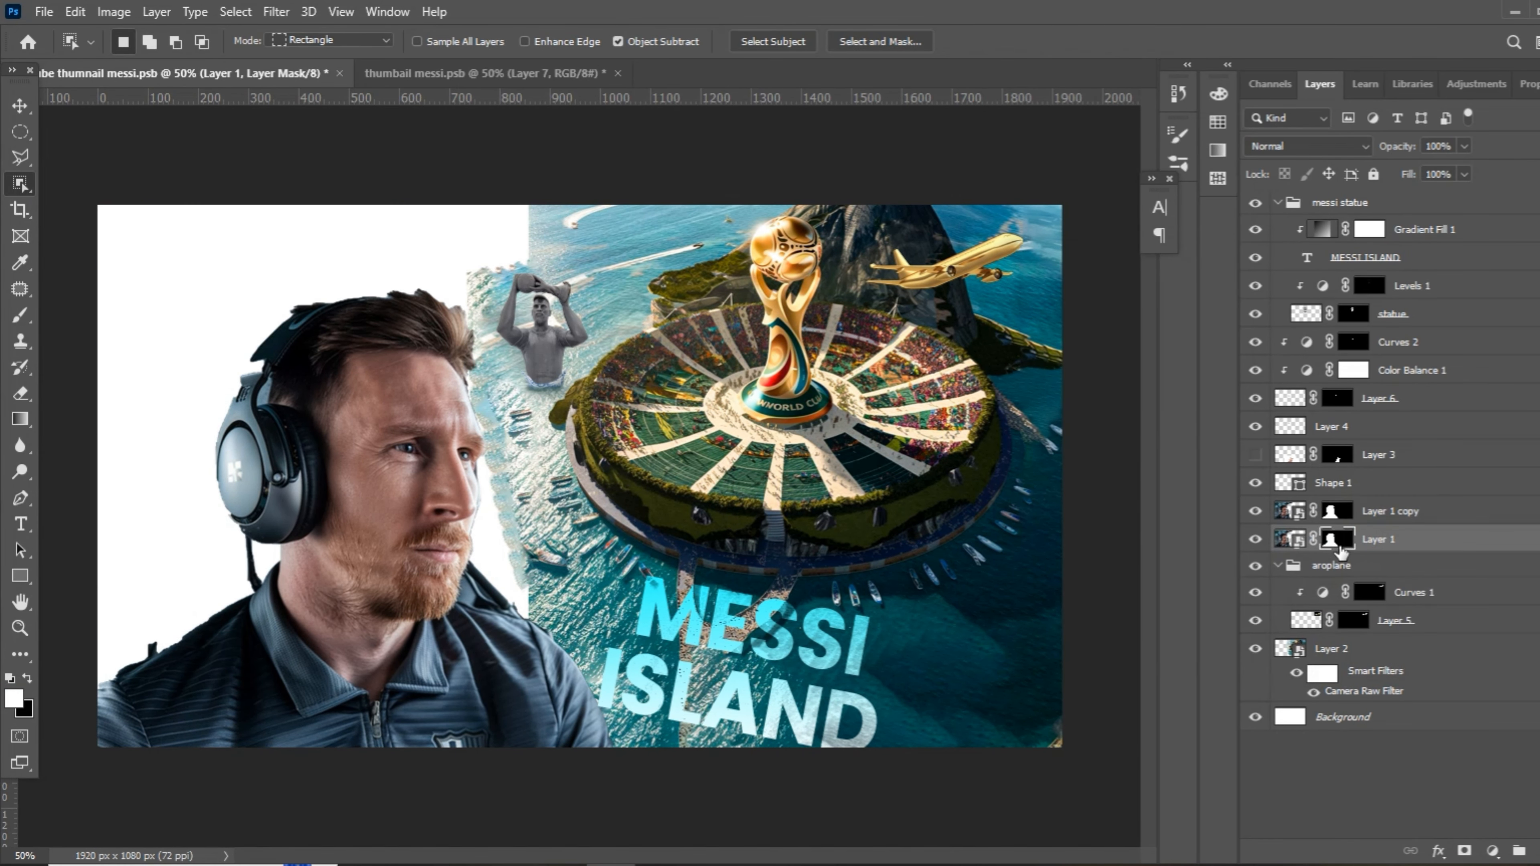
key("ctrl+i")
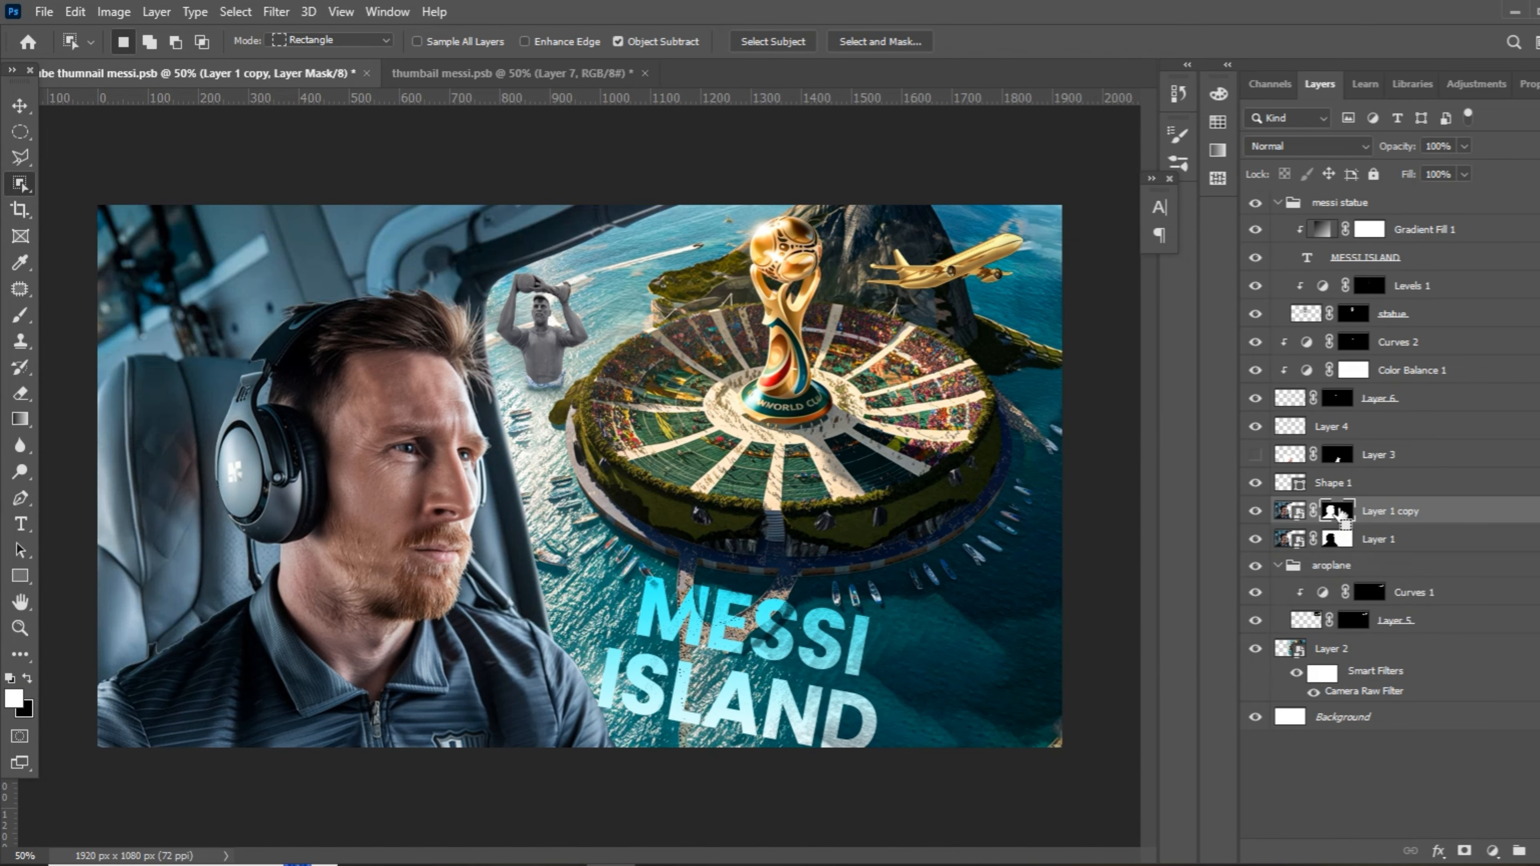
Convert both the cockpit layer (Layer 1) and the cut-out man (Layer 1 copy) to smart objects.
left_click(1385, 550)
right_click(1380, 546)
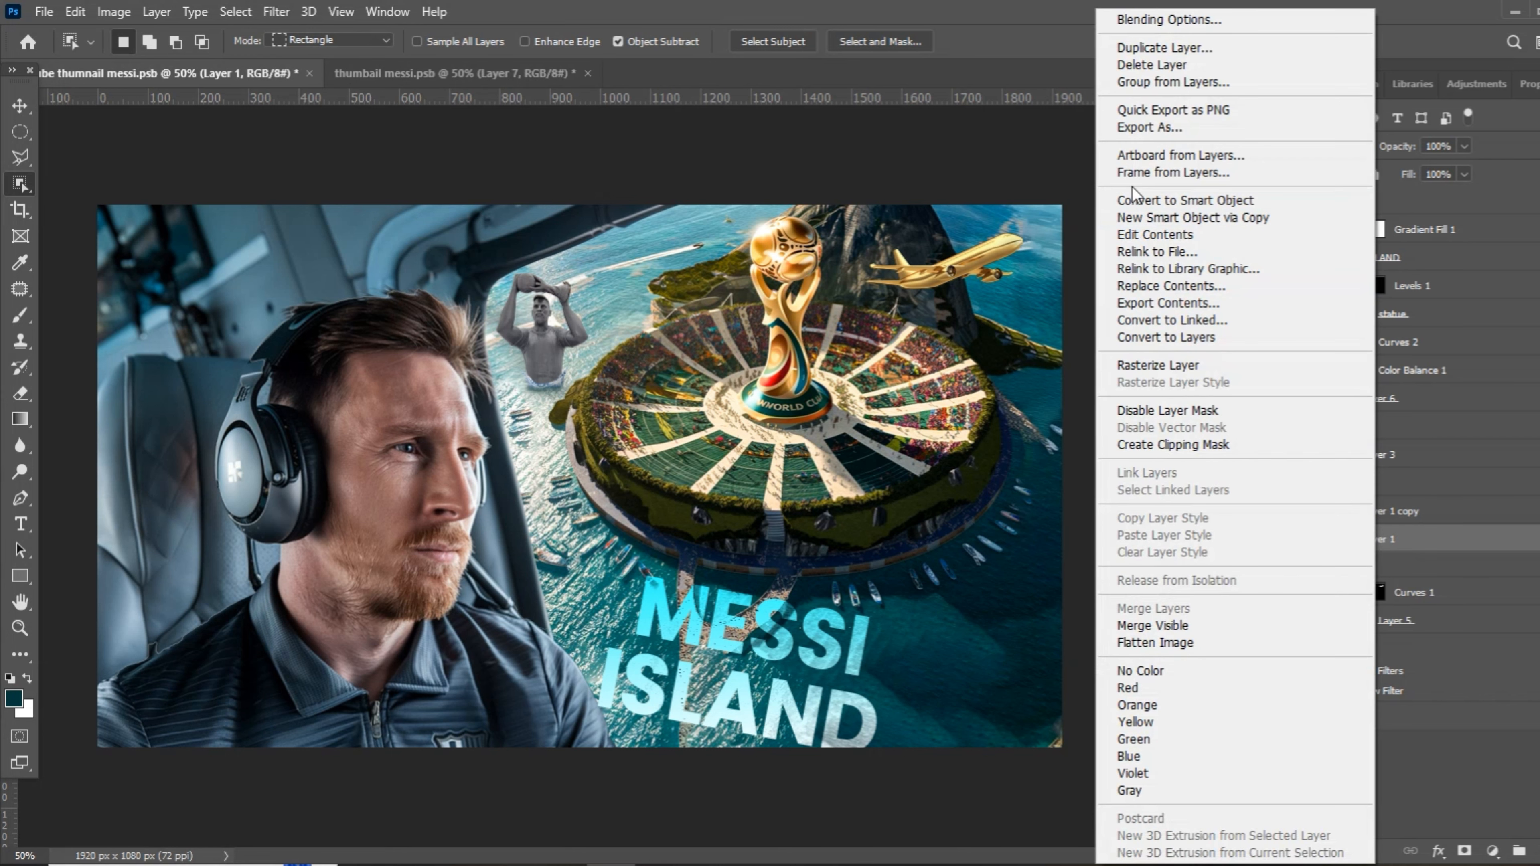
left_click(1273, 197)
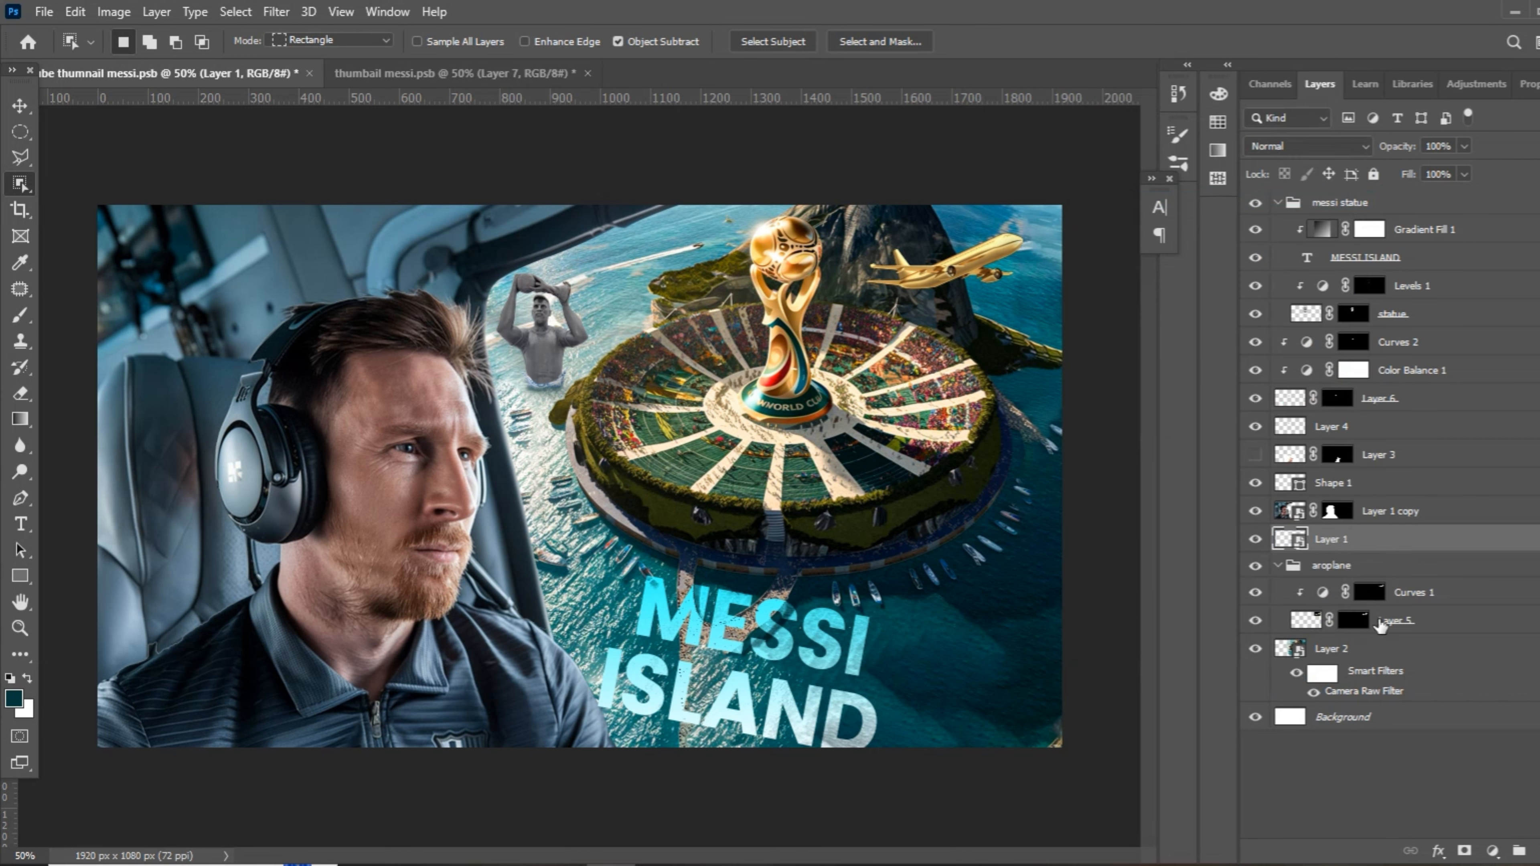
left_click(1255, 513)
left_click(1255, 513)
left_click(1337, 512)
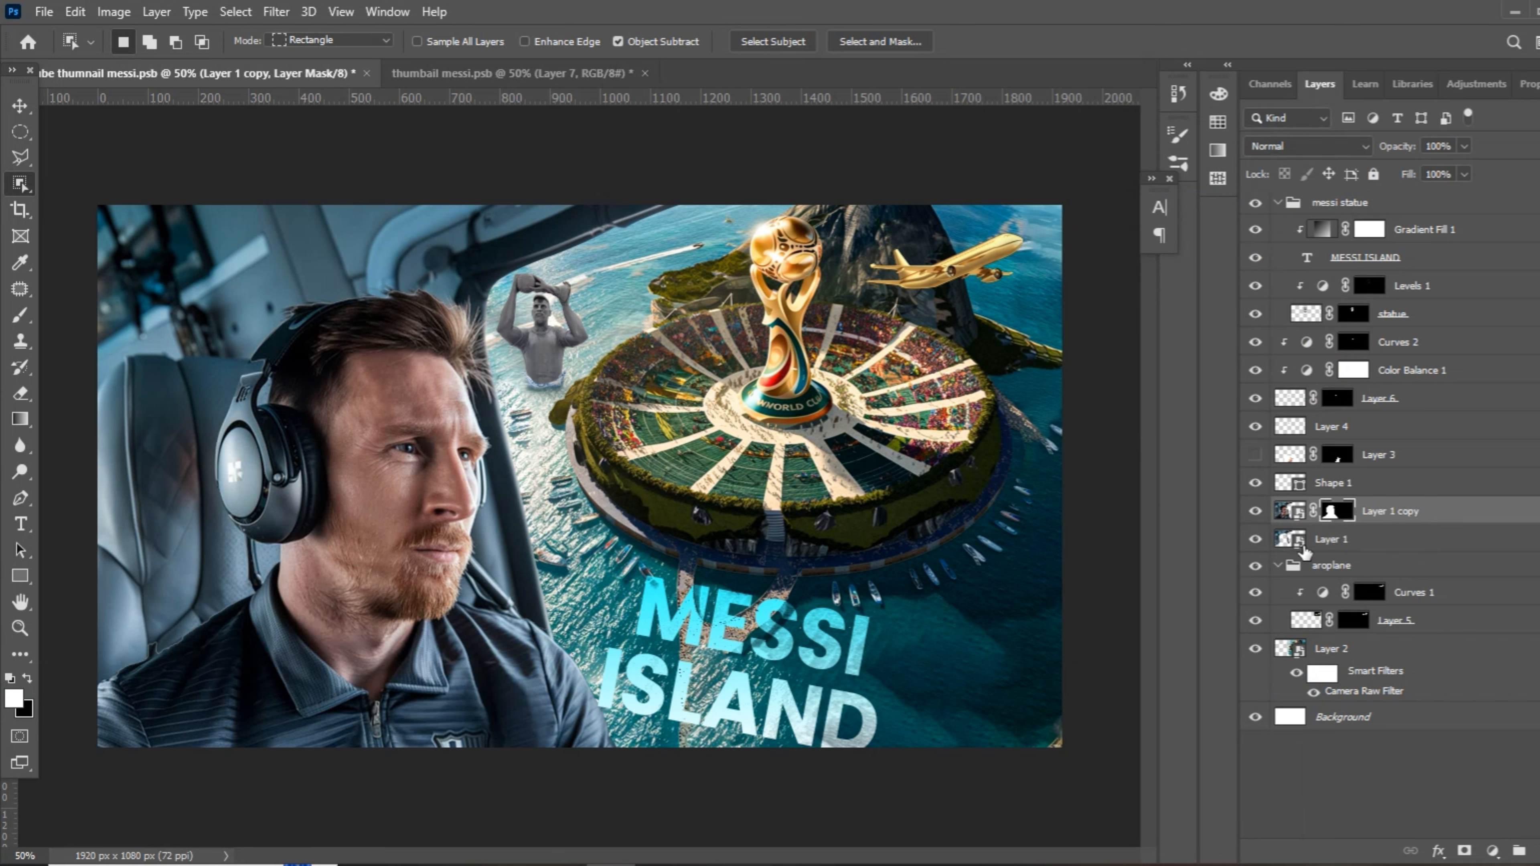
right_click(1438, 522)
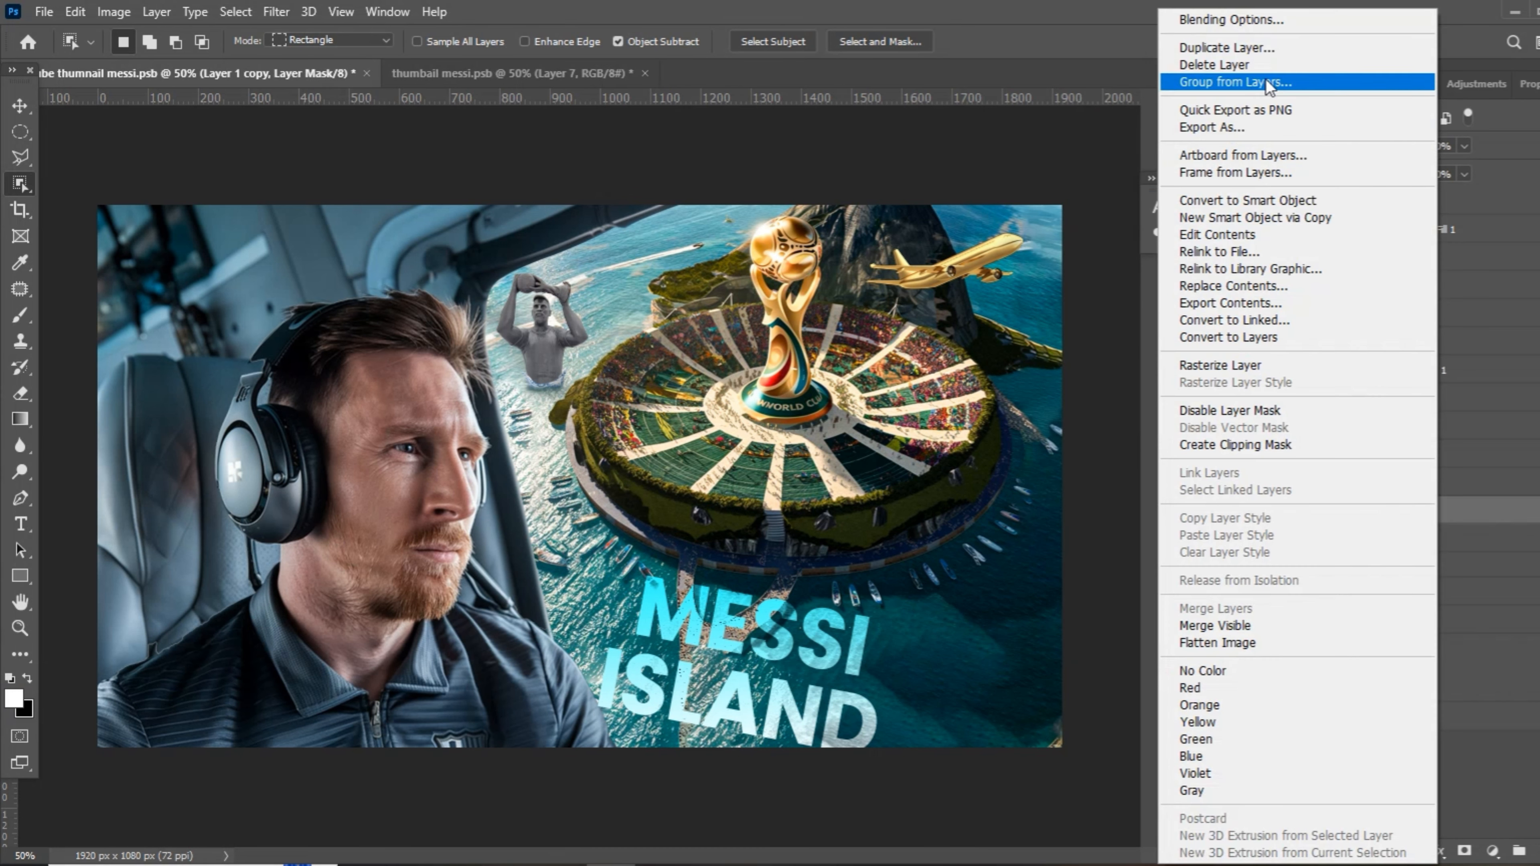
left_click(1242, 201)
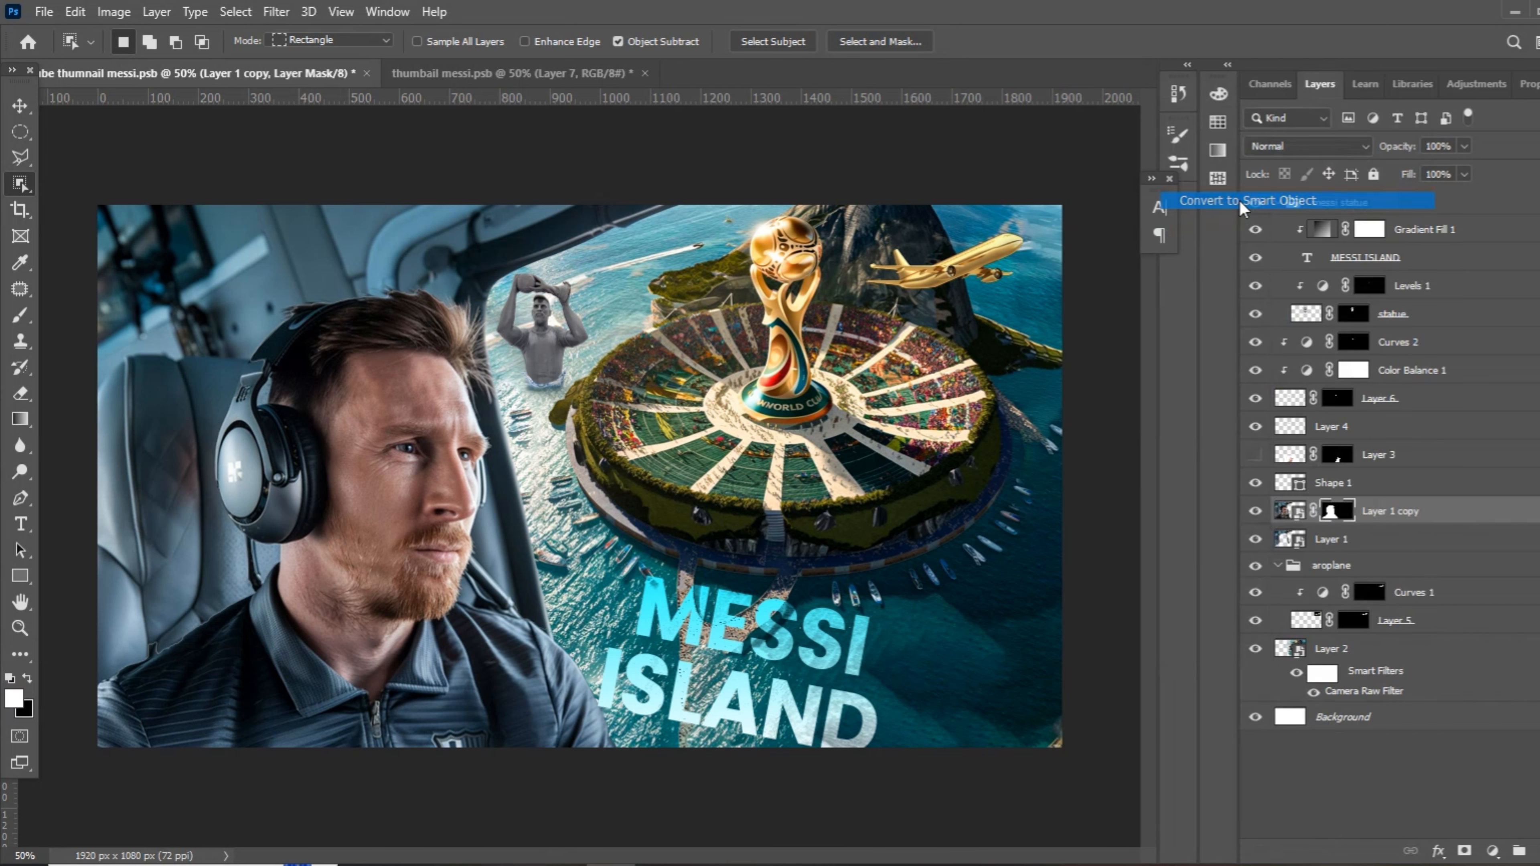
left_click(1254, 511)
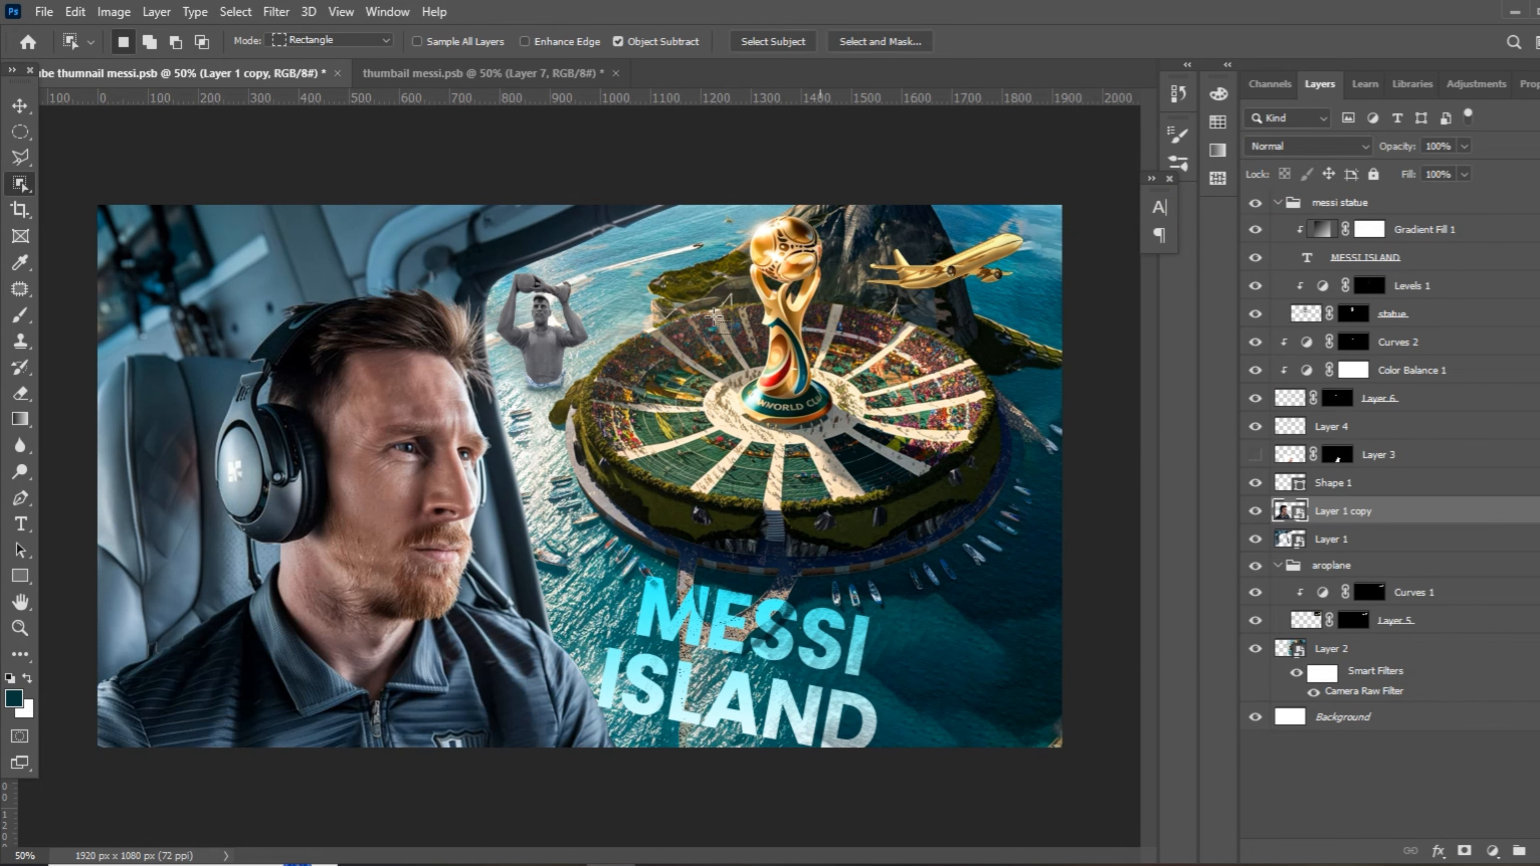
Apply a Camera Raw filter to Layer 1 copy with Temperature +15, Exposure +0.35 and stronger contrast.
left_click(276, 11)
left_click(350, 134)
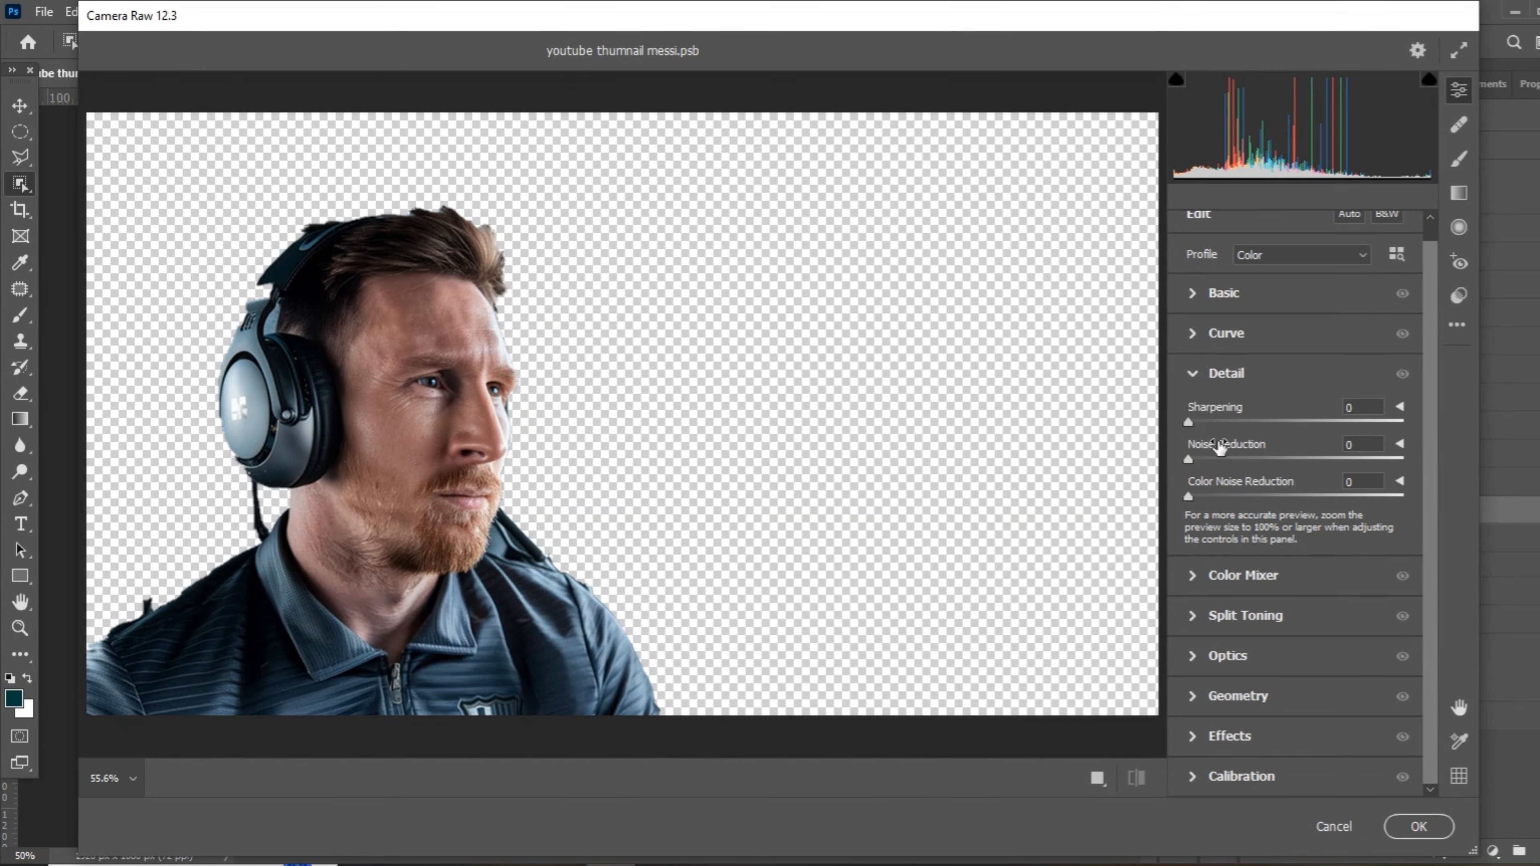
left_click(1207, 293)
left_click_drag(1295, 412, 1303, 413)
left_click_drag(1295, 325, 1312, 330)
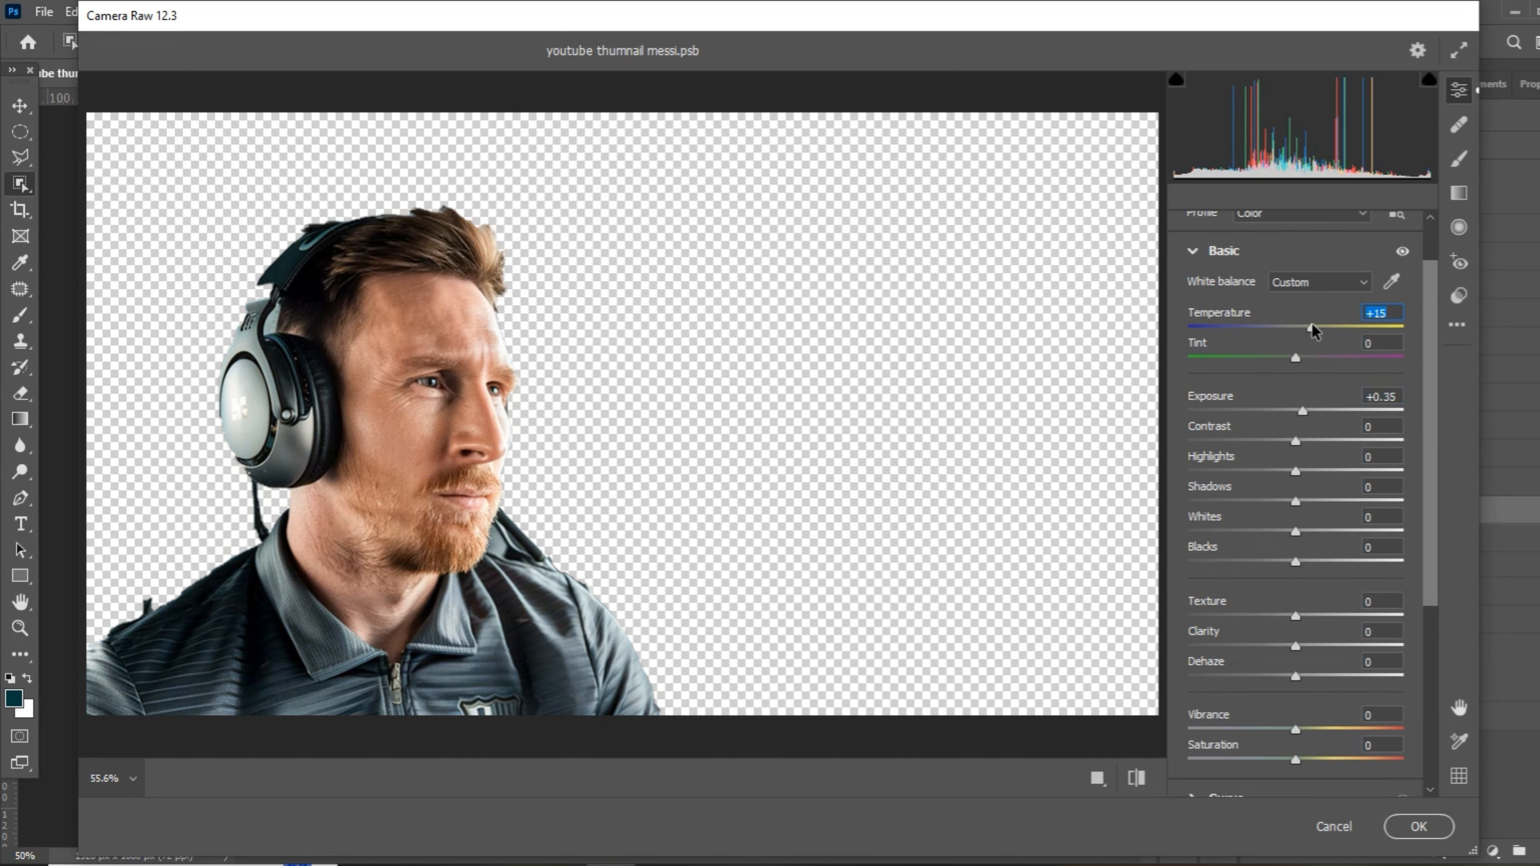
left_click_drag(1296, 441, 1327, 631)
scroll(1298, 565, "down", 1)
left_click(1192, 790)
left_click(1418, 826)
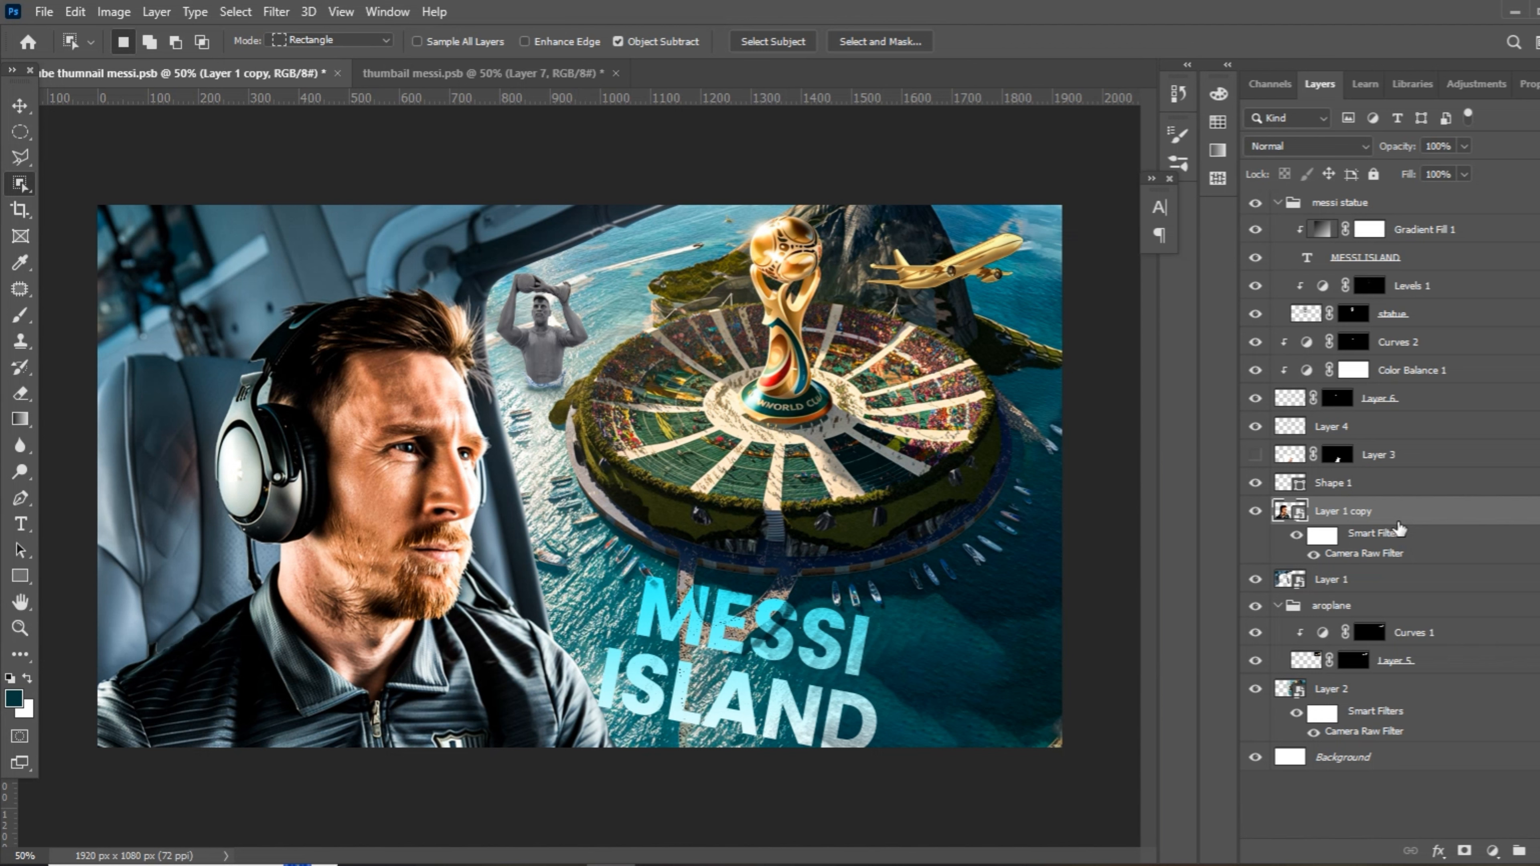
Add a Soft Light layer filled with 50% gray above Layer 1 copy and clip it to that layer.
key("ctrl+shift+n")
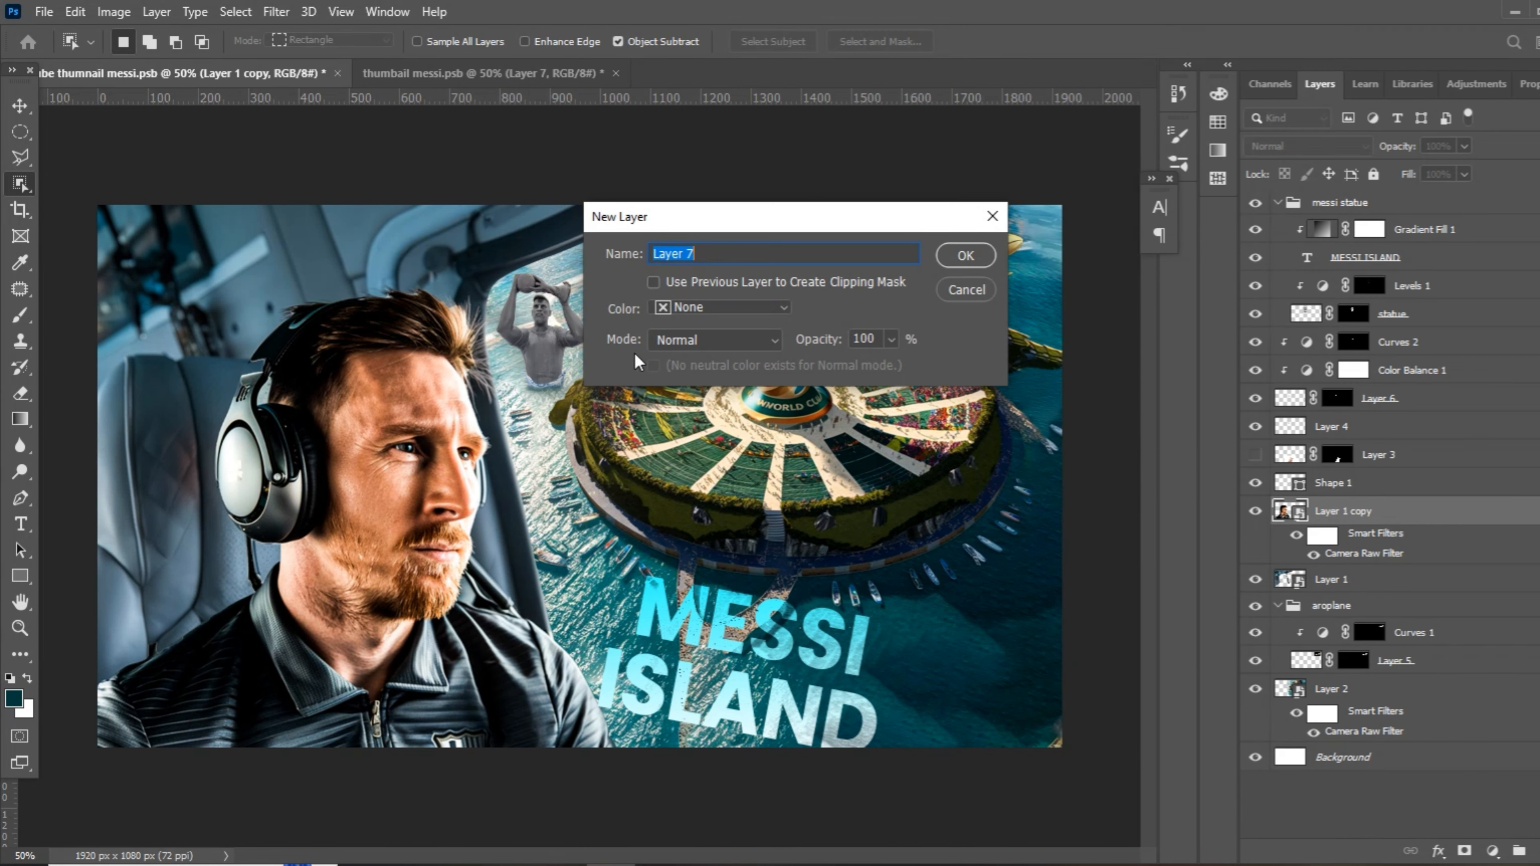
left_click(720, 307)
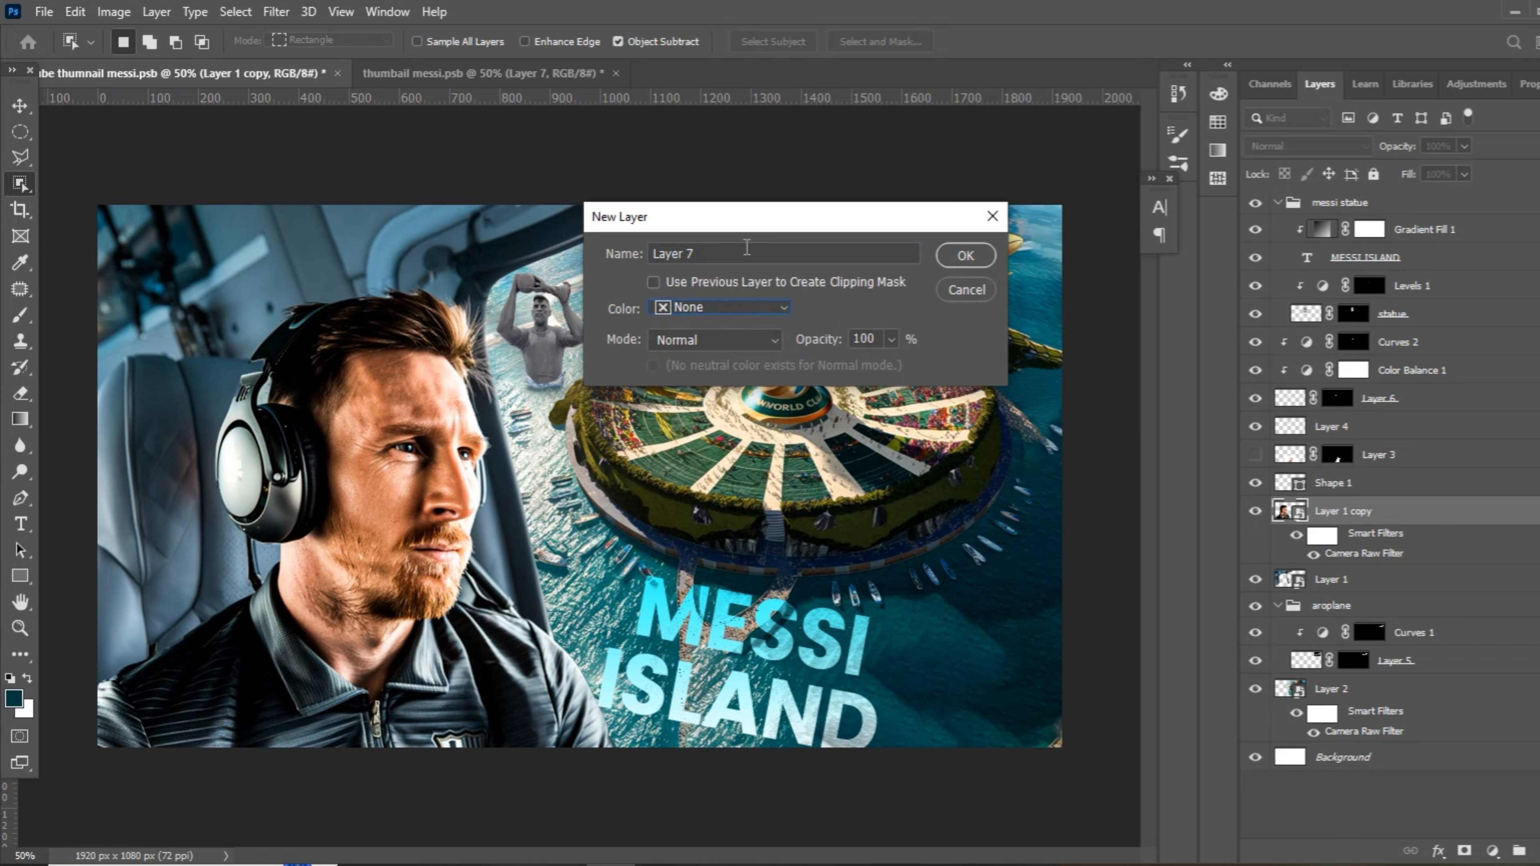
left_click(725, 343)
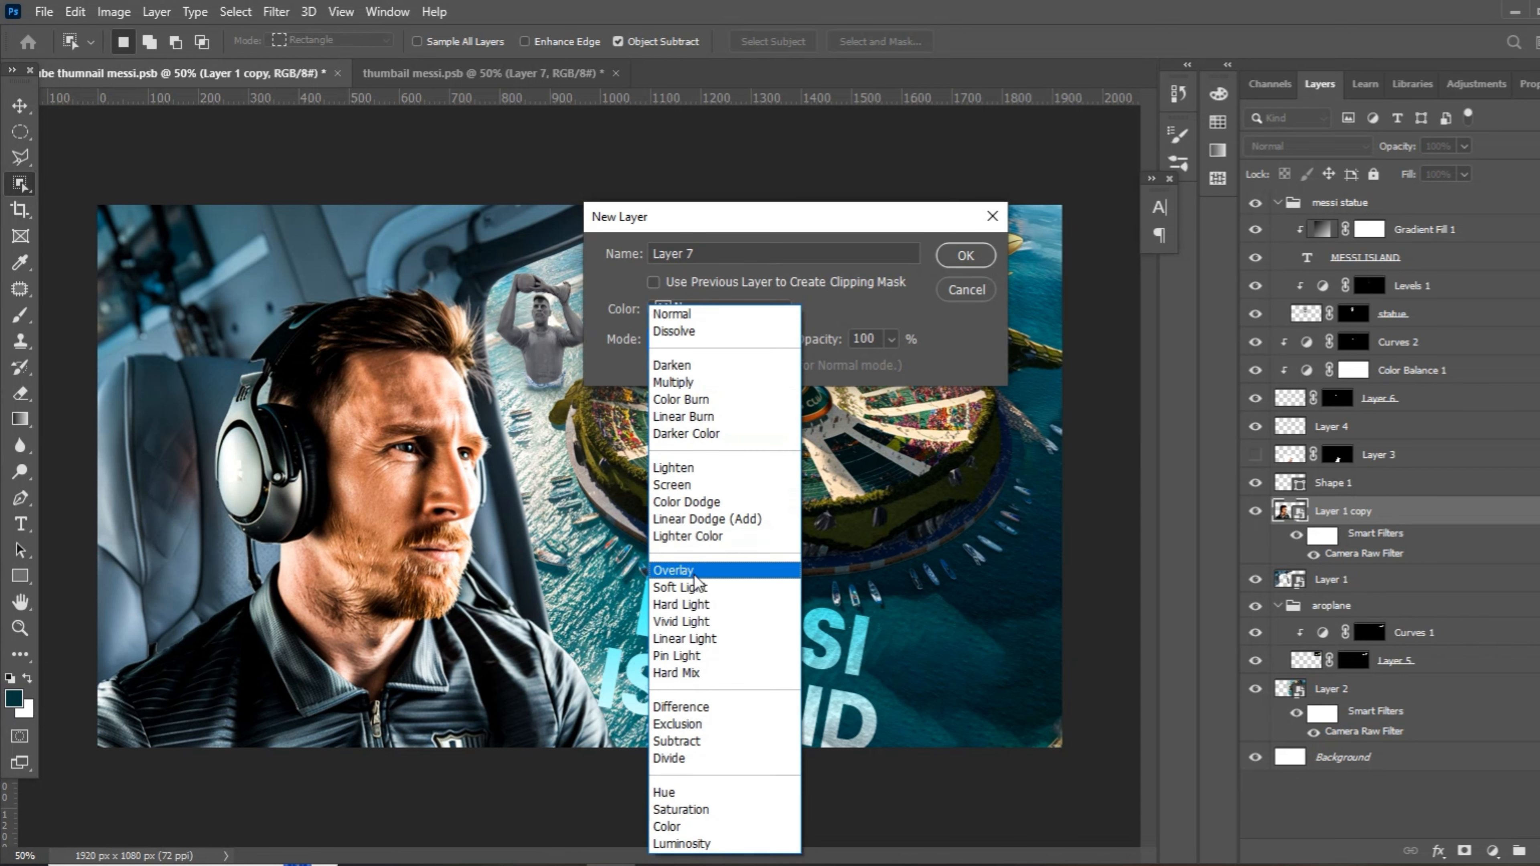
left_click(697, 589)
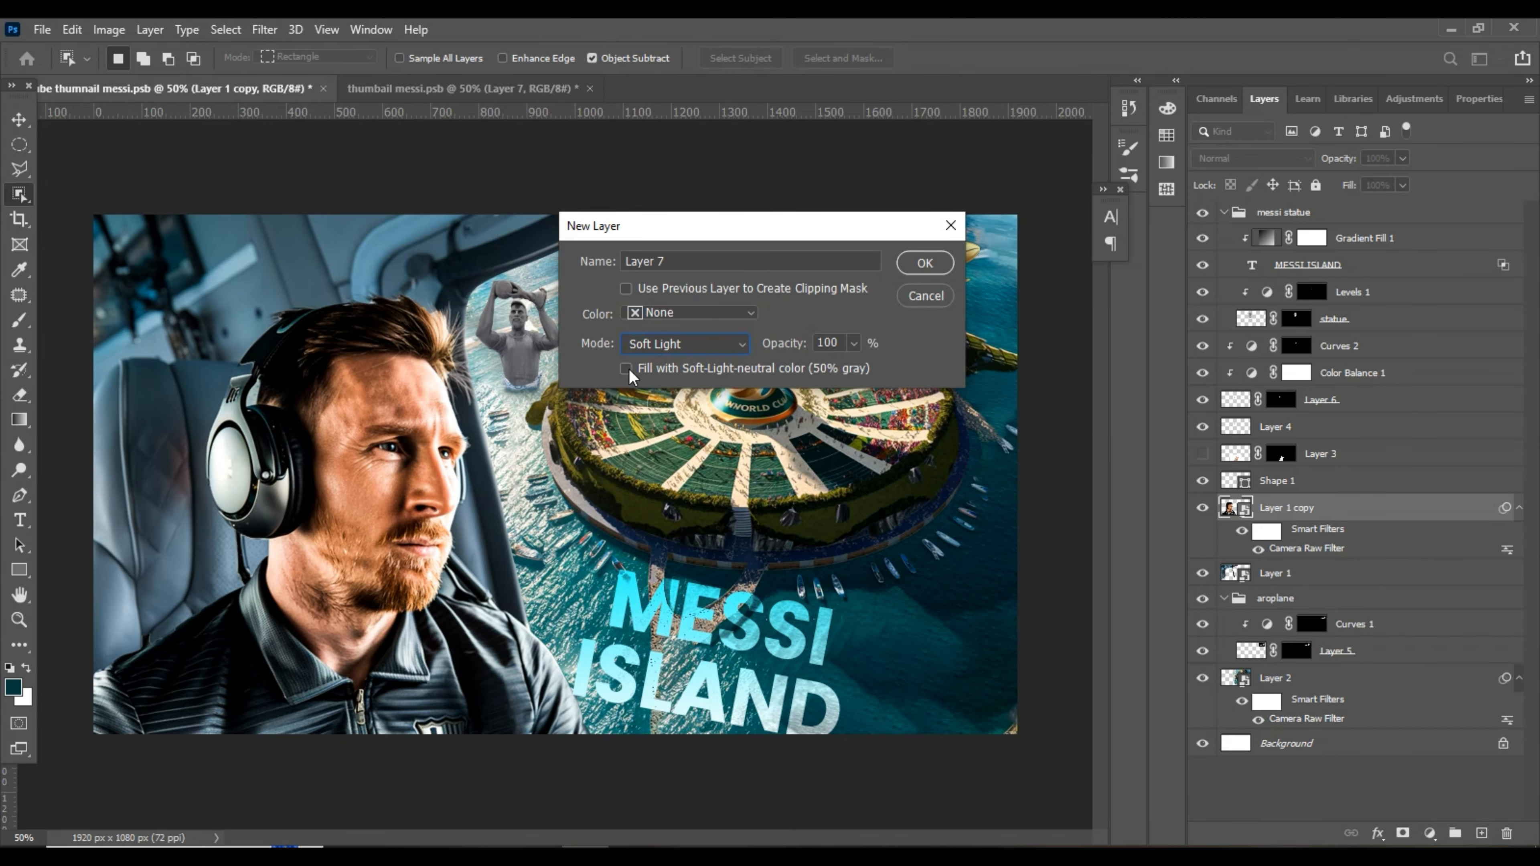
left_click(626, 368)
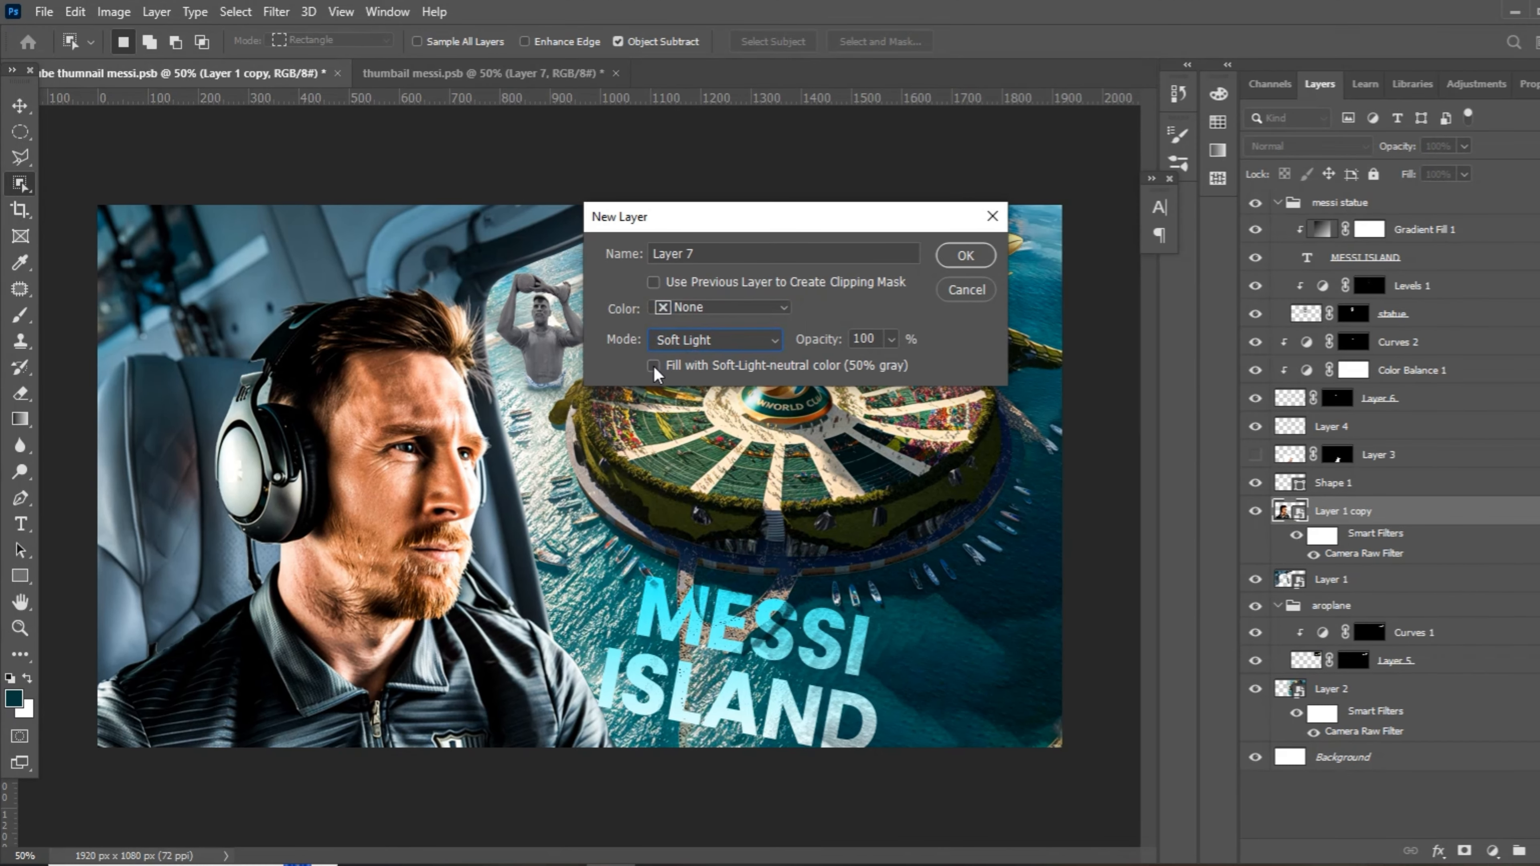
left_click(966, 258)
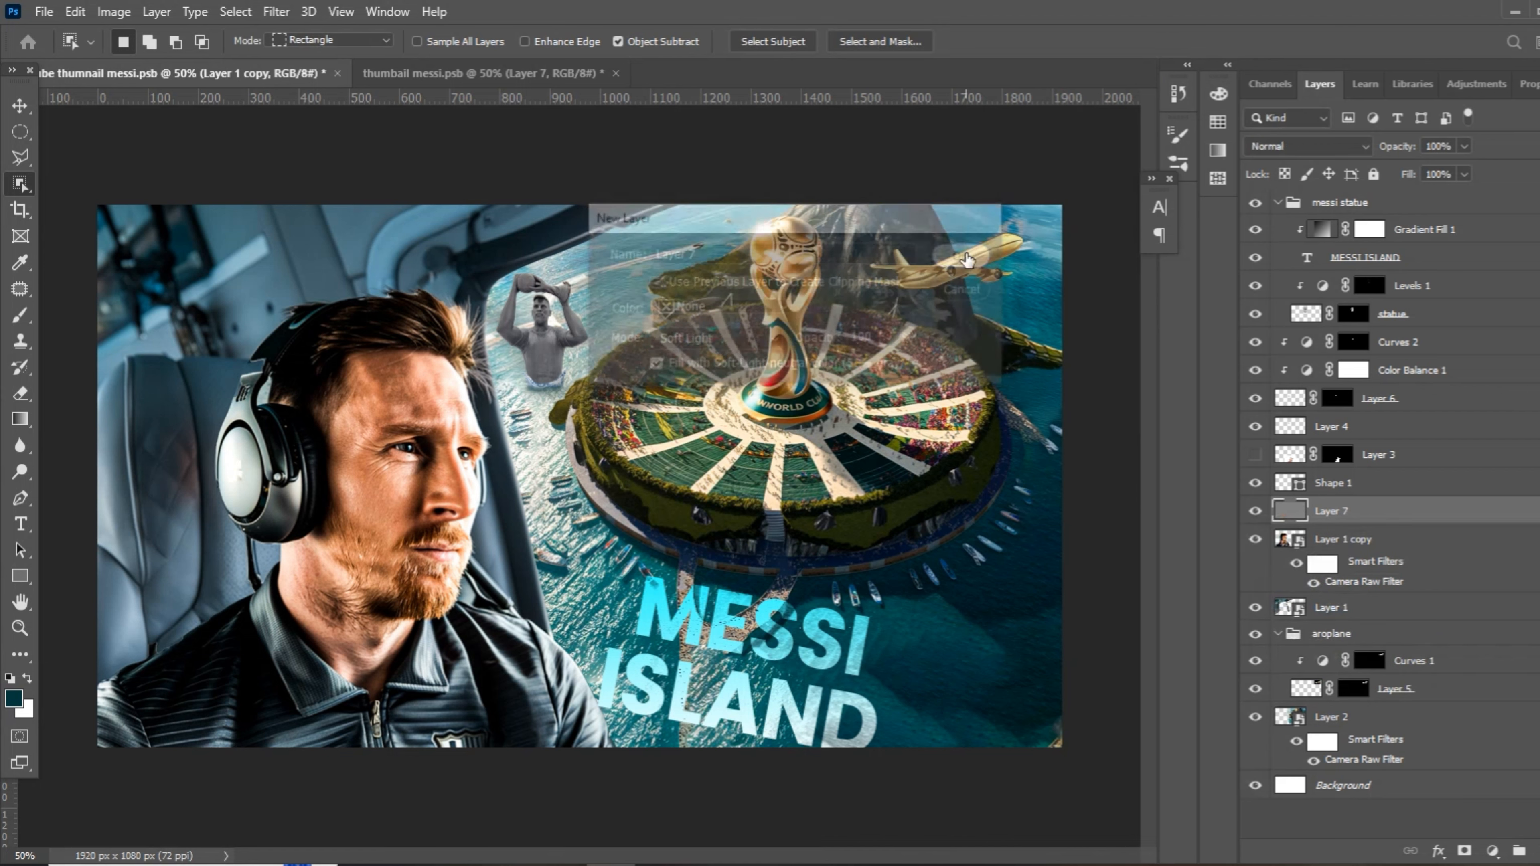
right_click(1385, 515)
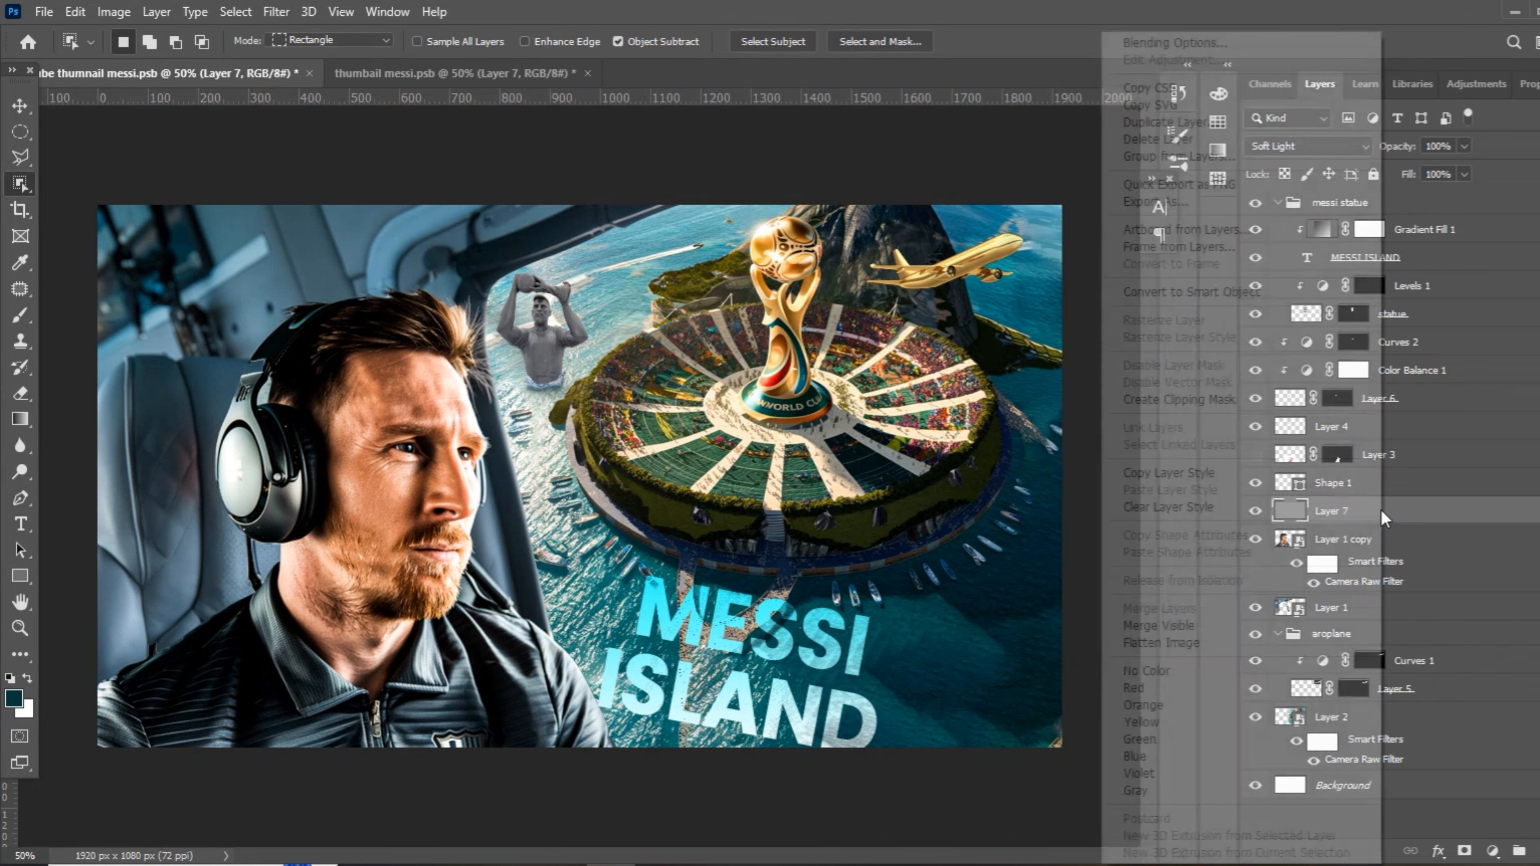
left_click(1197, 401)
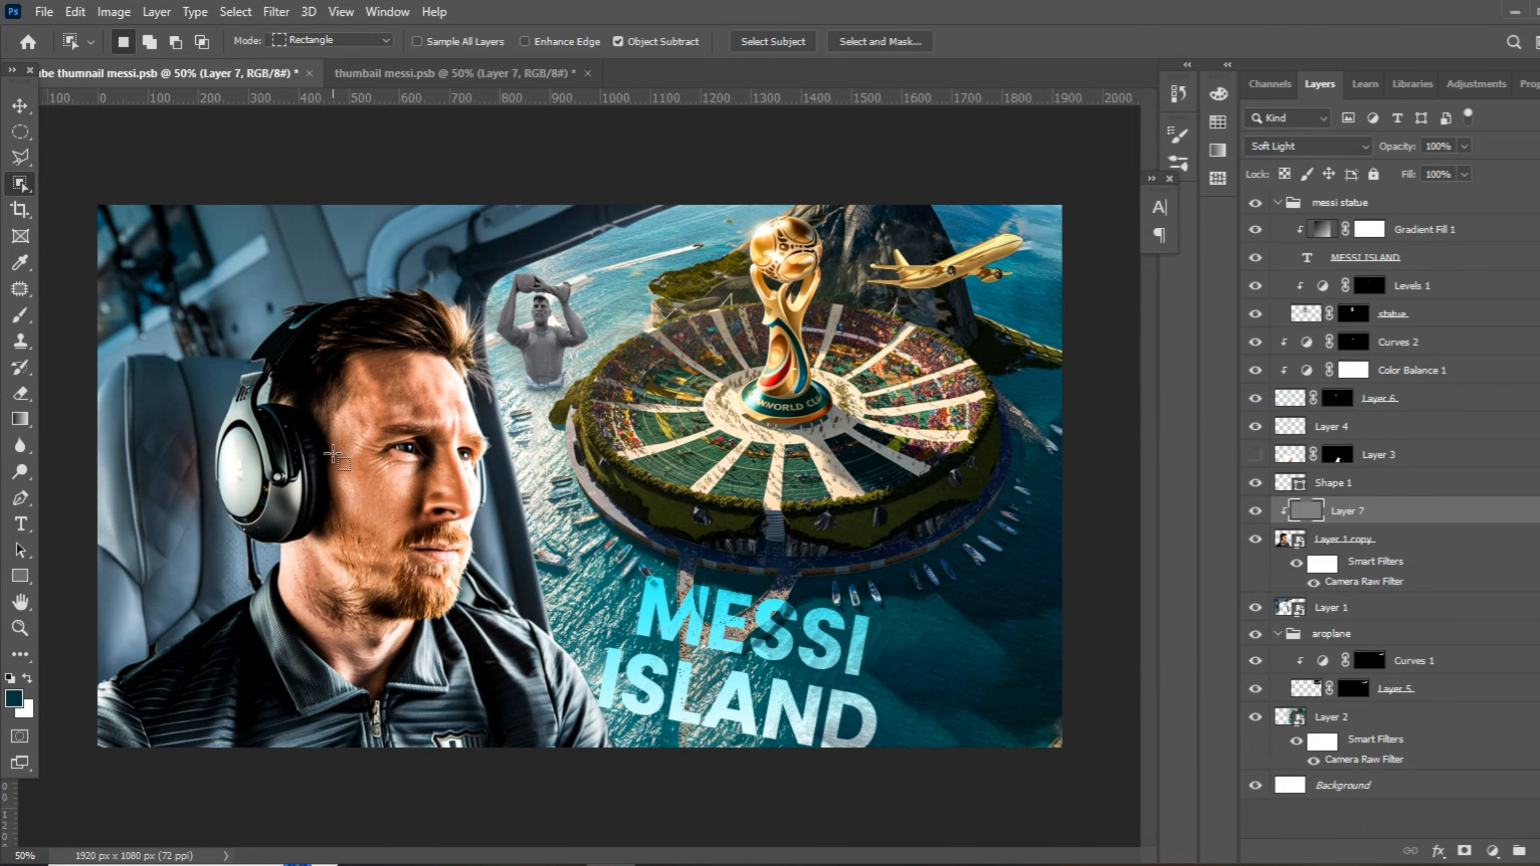
Paint highlights on the man's forehead and face on Layer 7 with a 150 px white brush at 100% opacity.
key("z")
left_click(358, 475)
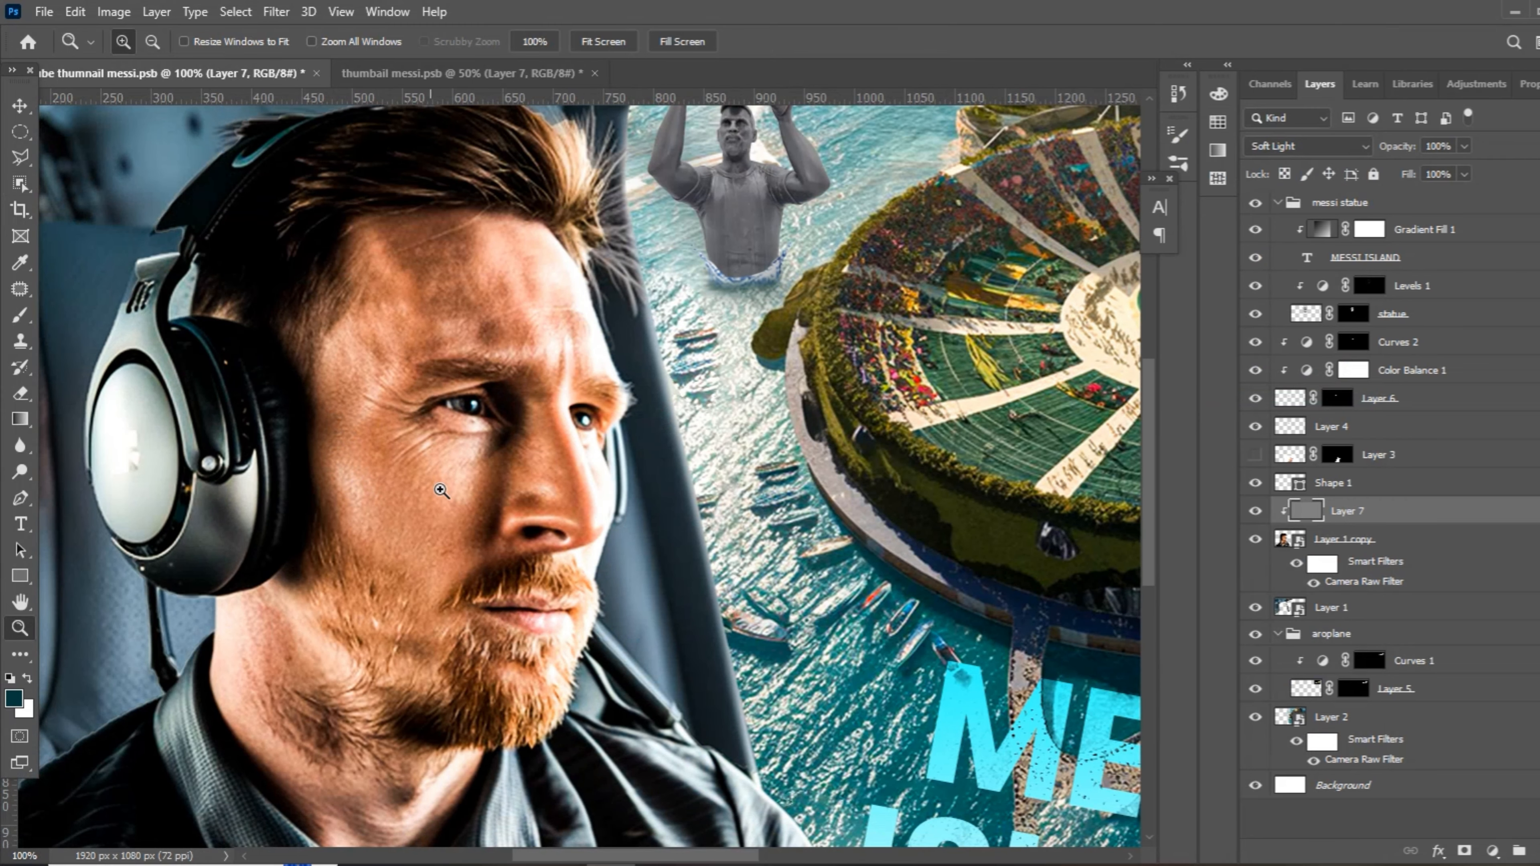
key("b")
key("bracketright")
key("bracketright")
mouse_move(486, 226)
left_mouse_down()
mouse_move(514, 258)
mouse_move(534, 346)
left_mouse_up()
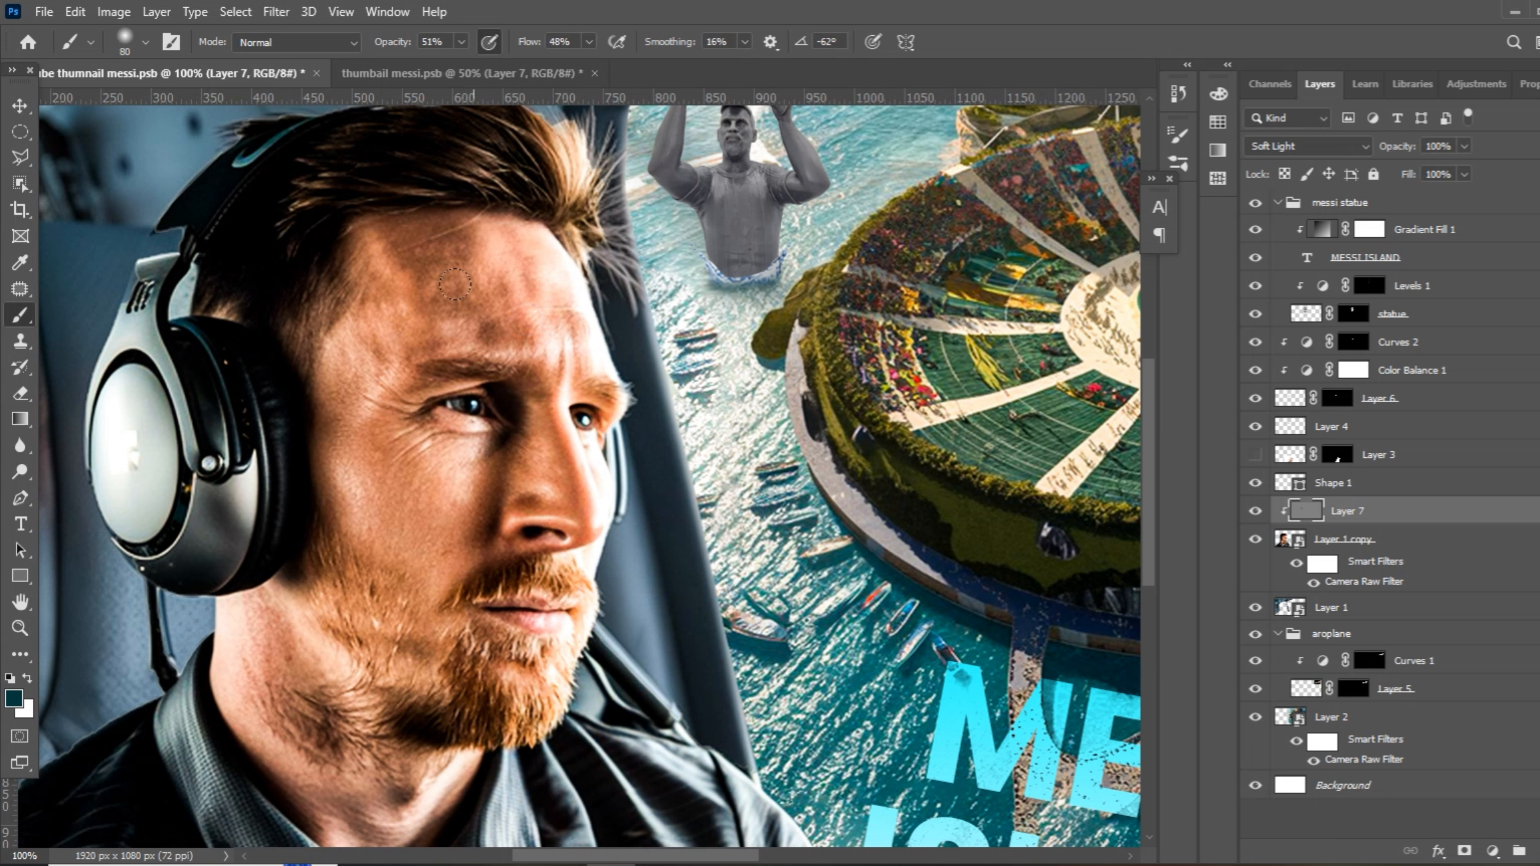
key("x")
mouse_move(490, 224)
left_mouse_down()
mouse_move(521, 308)
mouse_move(531, 238)
mouse_move(570, 337)
left_mouse_up()
mouse_move(490, 238)
left_mouse_down()
mouse_move(524, 325)
mouse_move(563, 316)
left_mouse_up()
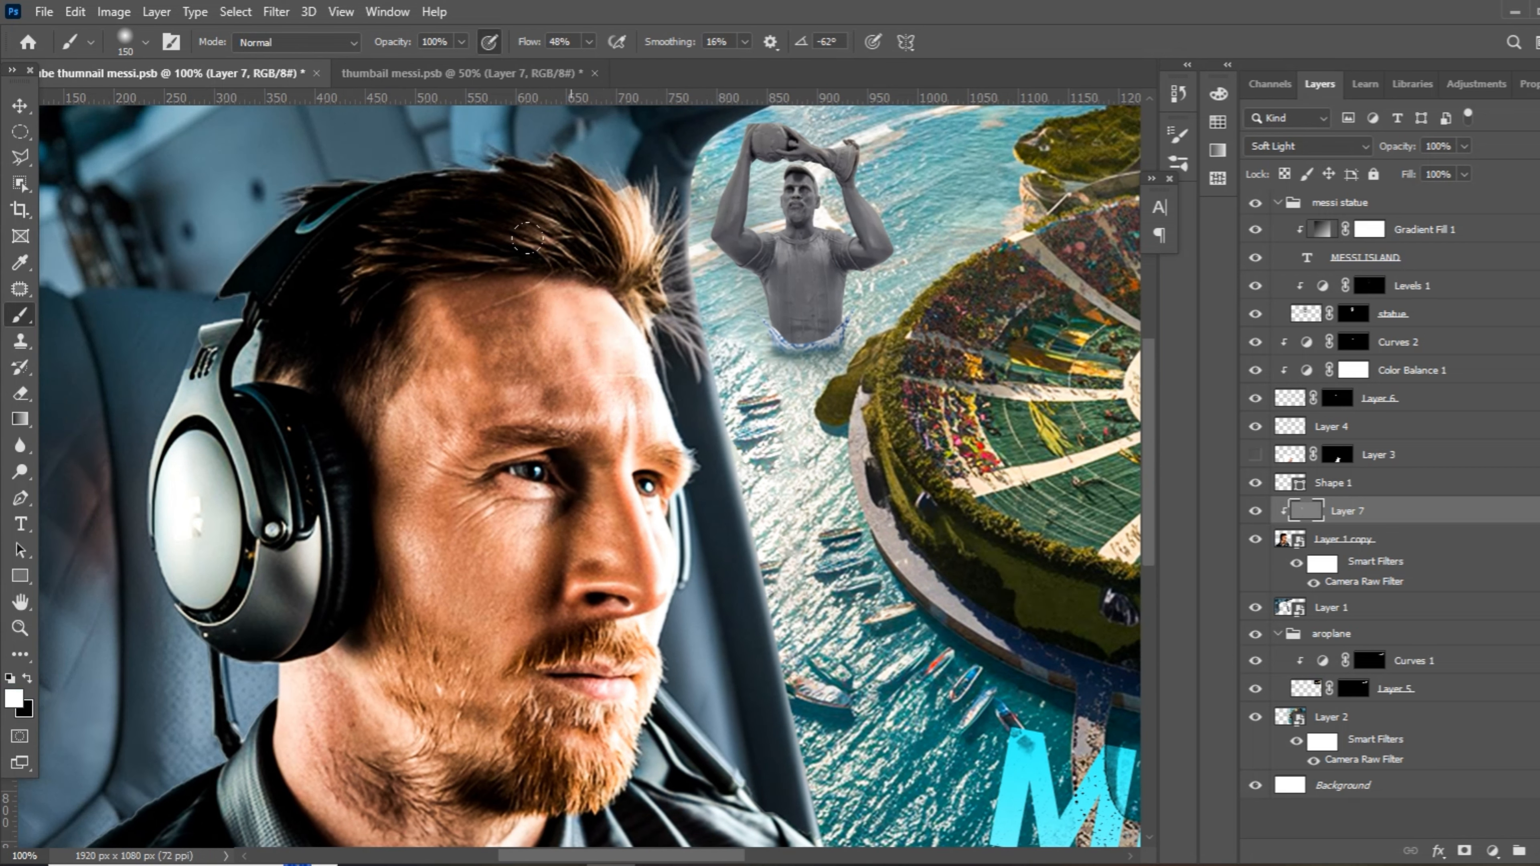
left_click_drag(537, 304, 564, 346)
scroll(582, 388, "down", 2)
left_click_drag(621, 500, 628, 561)
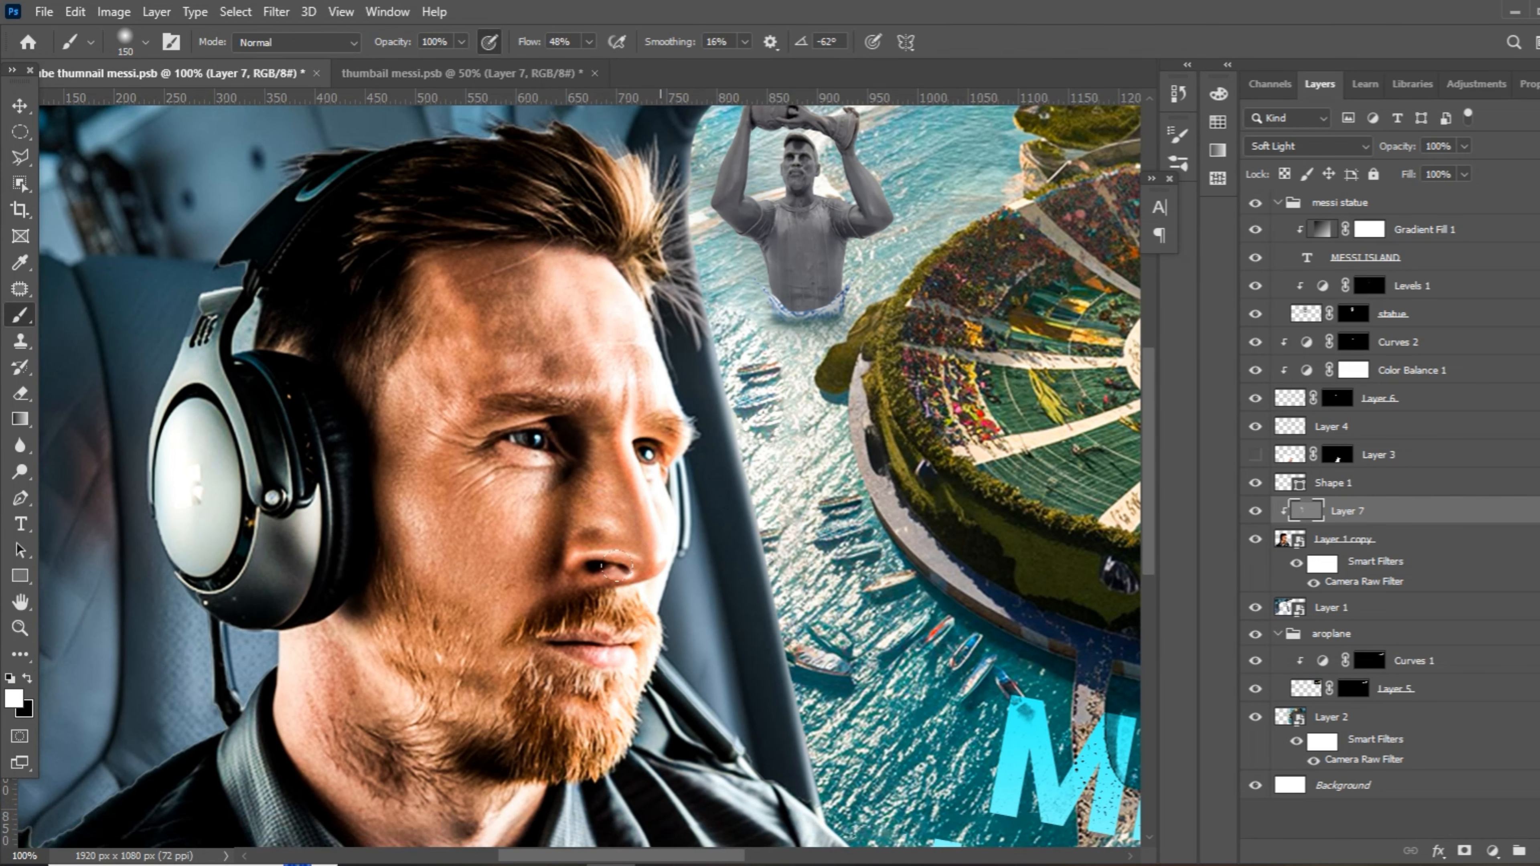
Brighten the man's cheek with white and darken his jaw and beard with black on Layer 7.
scroll(617, 562, "up", 3)
key("x")
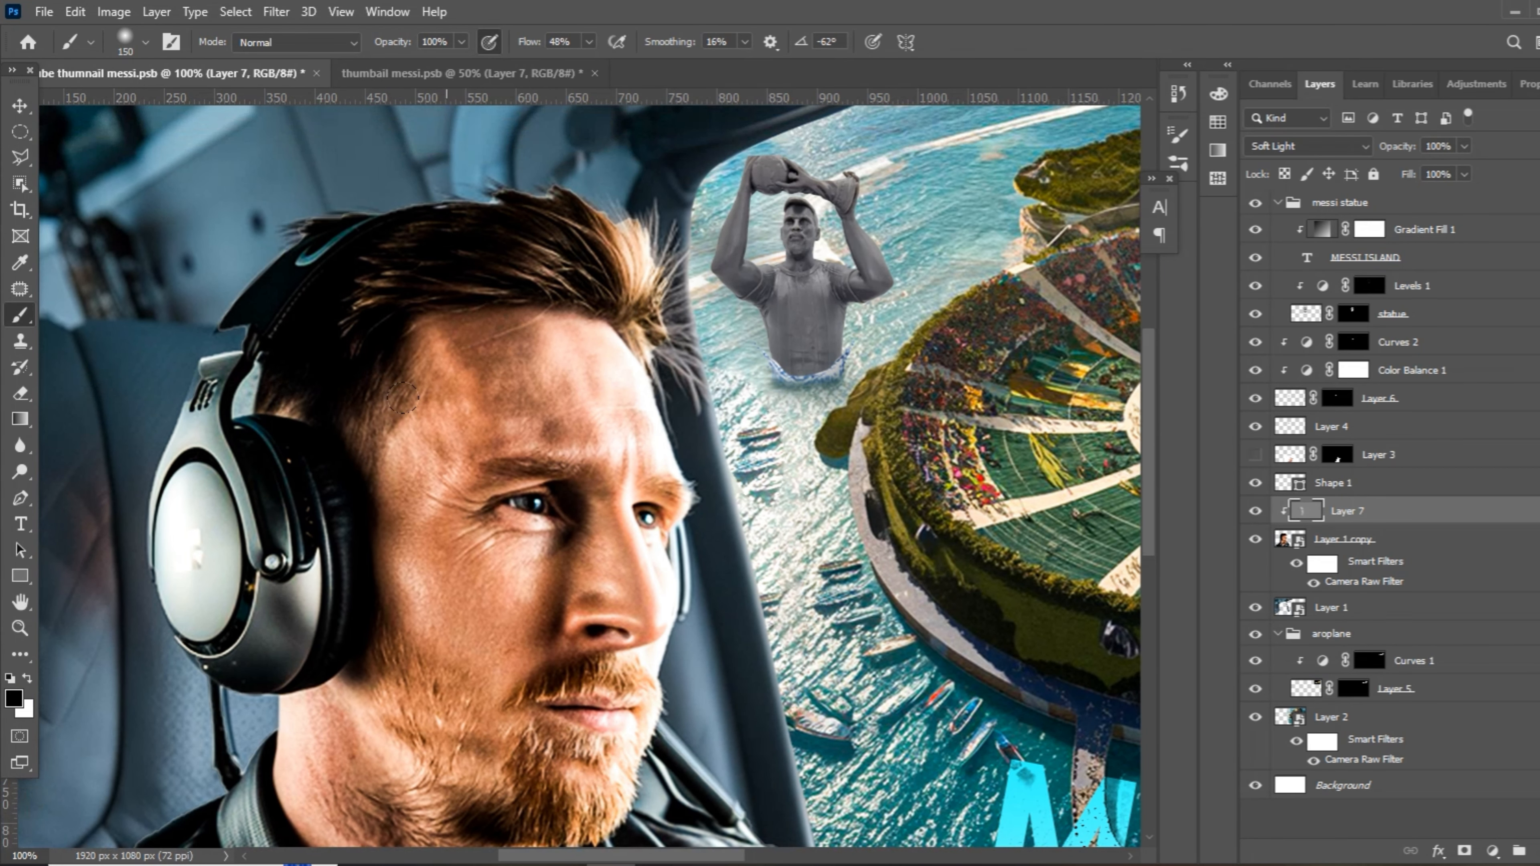
left_click(446, 441)
key("ctrl+z")
key("x")
left_click_drag(424, 479, 503, 642)
left_click_drag(397, 673, 424, 697)
scroll(424, 679, "down", 1)
key("x")
mouse_move(364, 607)
left_mouse_down()
mouse_move(429, 670)
mouse_move(443, 718)
left_mouse_up()
scroll(429, 670, "down", 3)
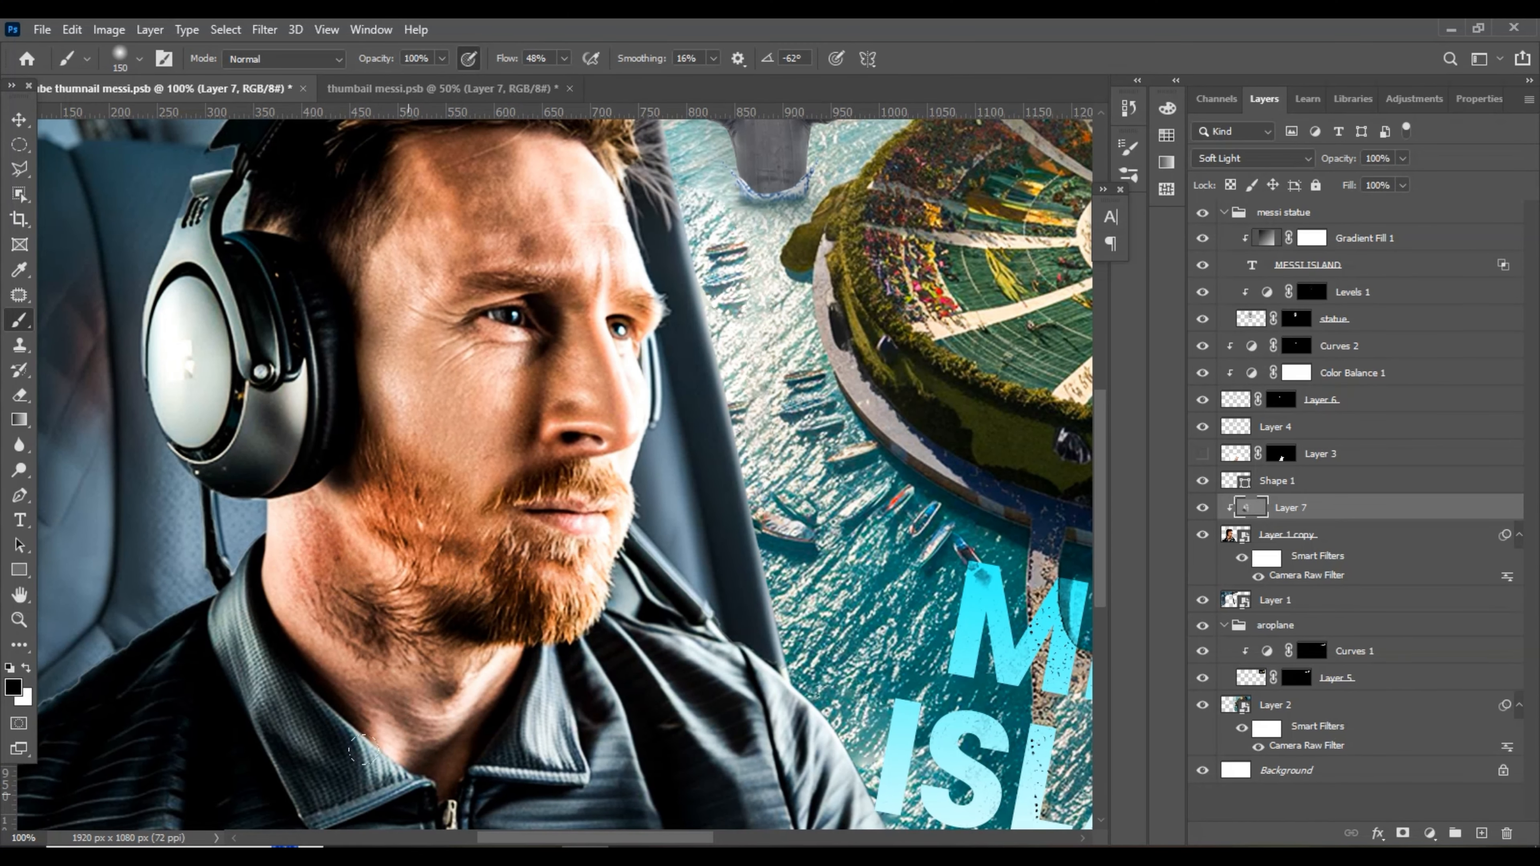
Paint further white highlights and black shadows around the man's headphones, temple and hair on Layer 7.
scroll(364, 750, "down", 1)
key("x")
left_click_drag(306, 460, 327, 552)
key("x")
scroll(369, 545, "up", 3)
key("x")
mouse_move(425, 346)
left_mouse_down()
mouse_move(372, 310)
mouse_move(339, 388)
left_mouse_up()
key("x")
left_click_drag(364, 321, 272, 349)
scroll(273, 348, "up", 1)
left_click_drag(631, 194, 545, 279)
key("x")
key("x")
left_click_drag(364, 267, 270, 253)
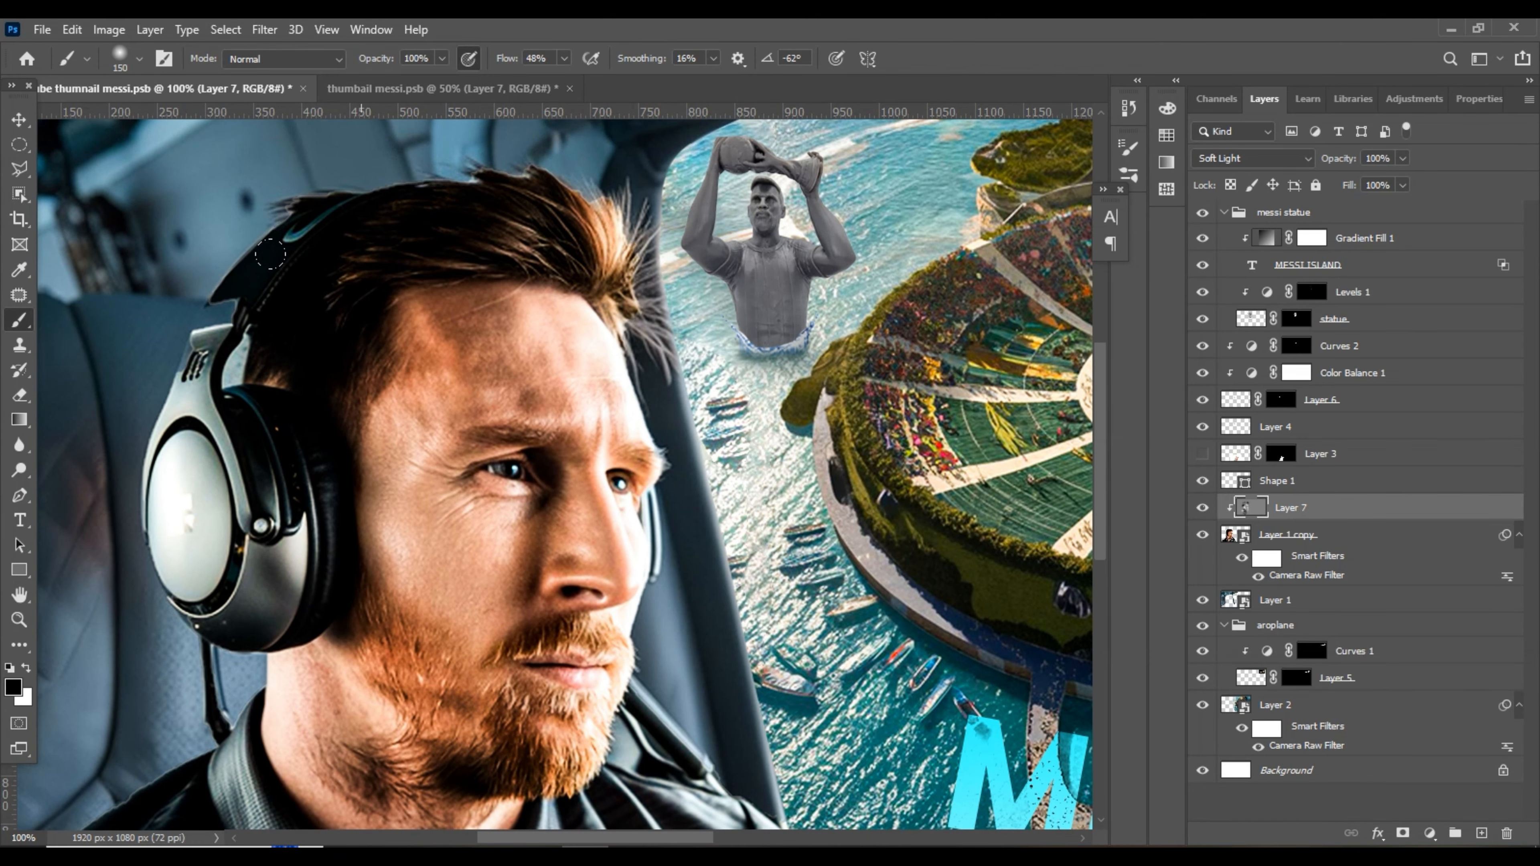
scroll(570, 450, "up", 1)
key("ctrl+minus")
key("ctrl+minus")
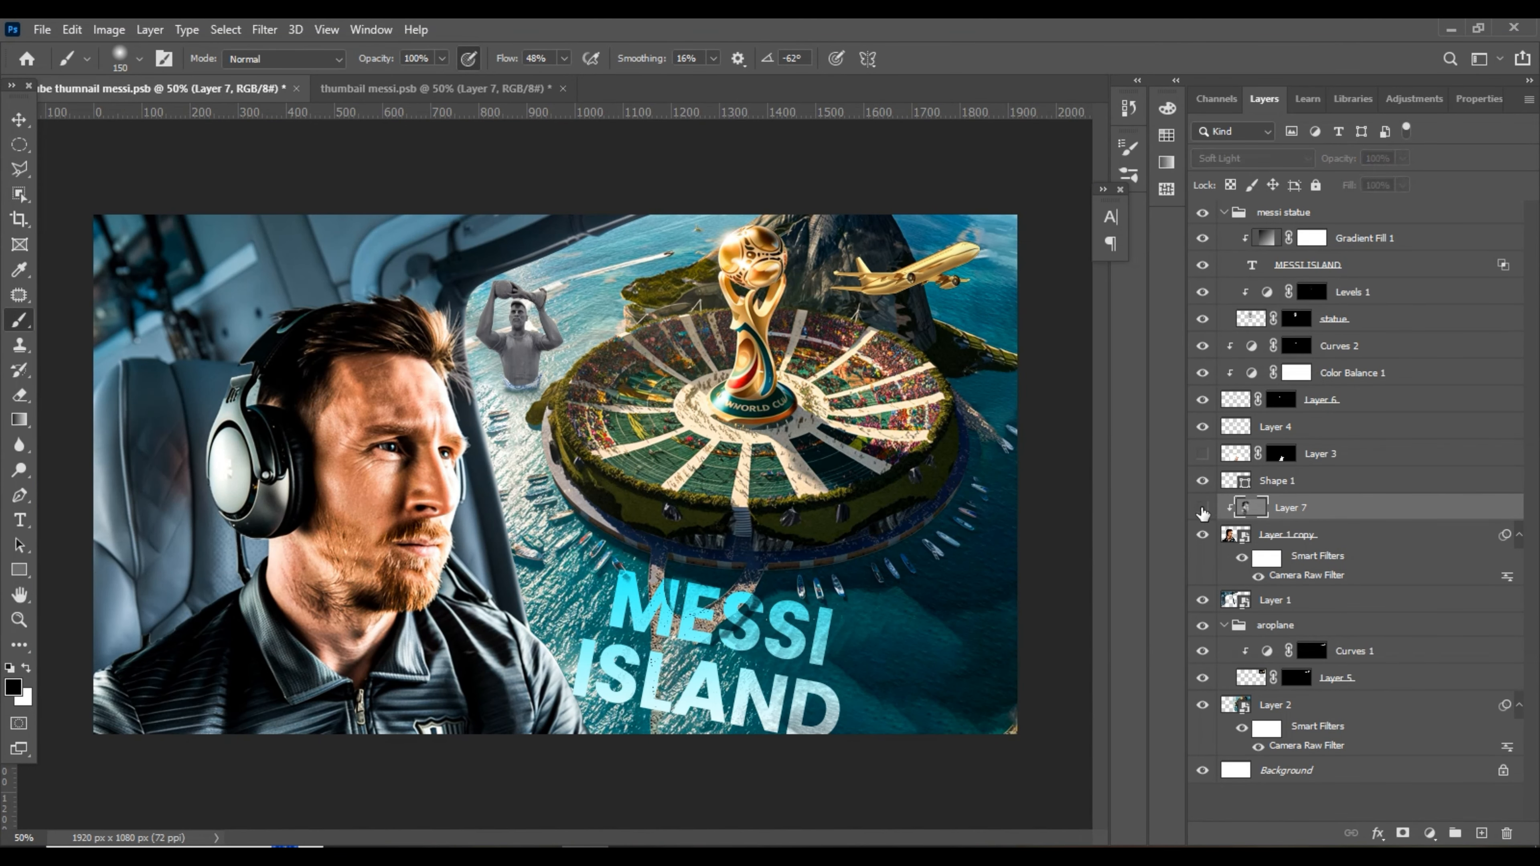
key("x")
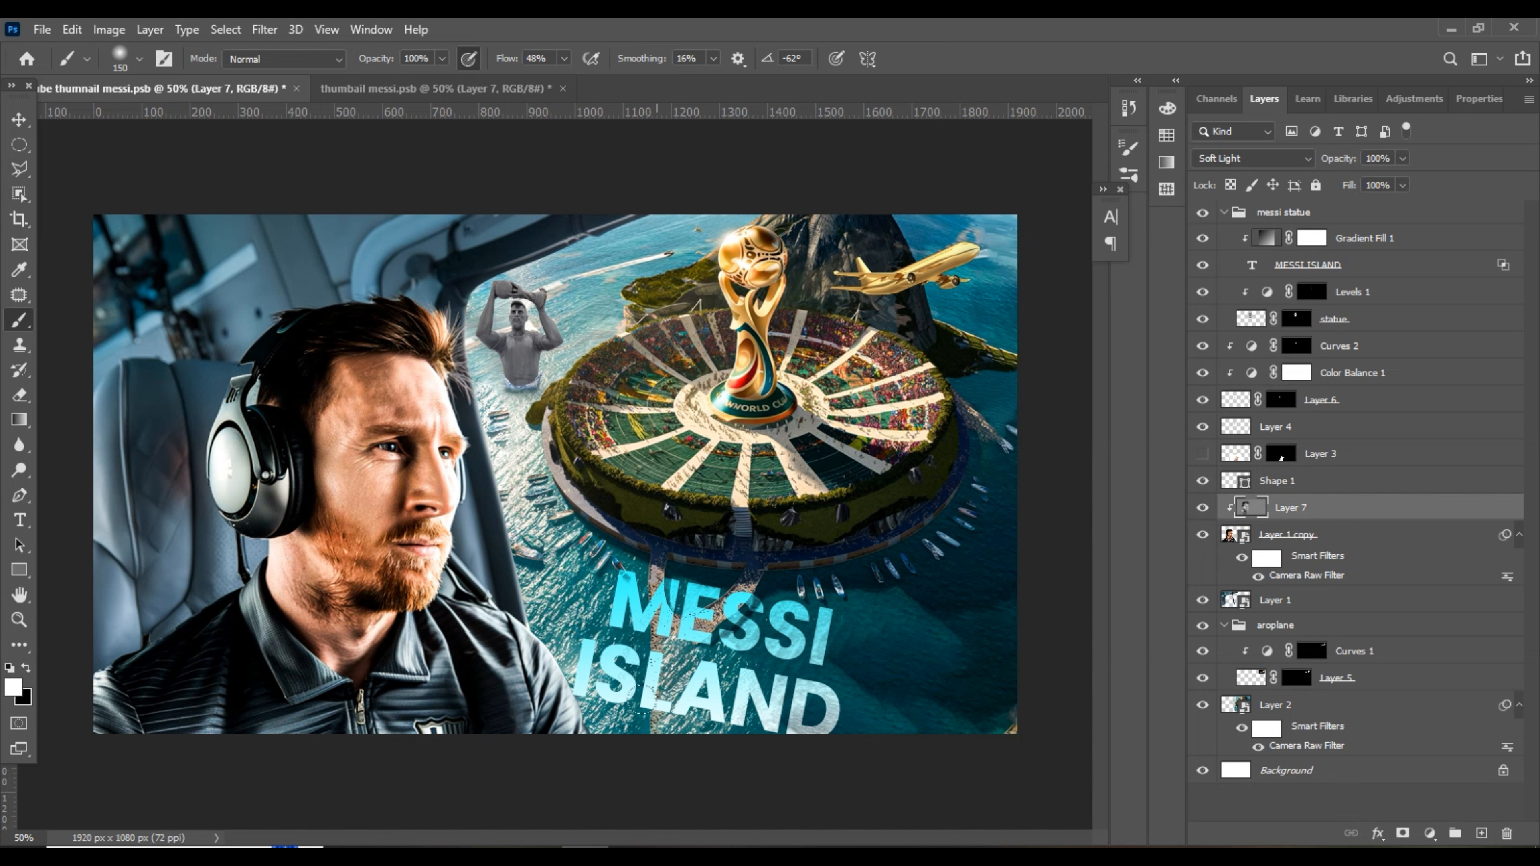
Paint highlights and shadows on the man's jacket on Layer 7 with a 300 px brush.
key("x")
key("x")
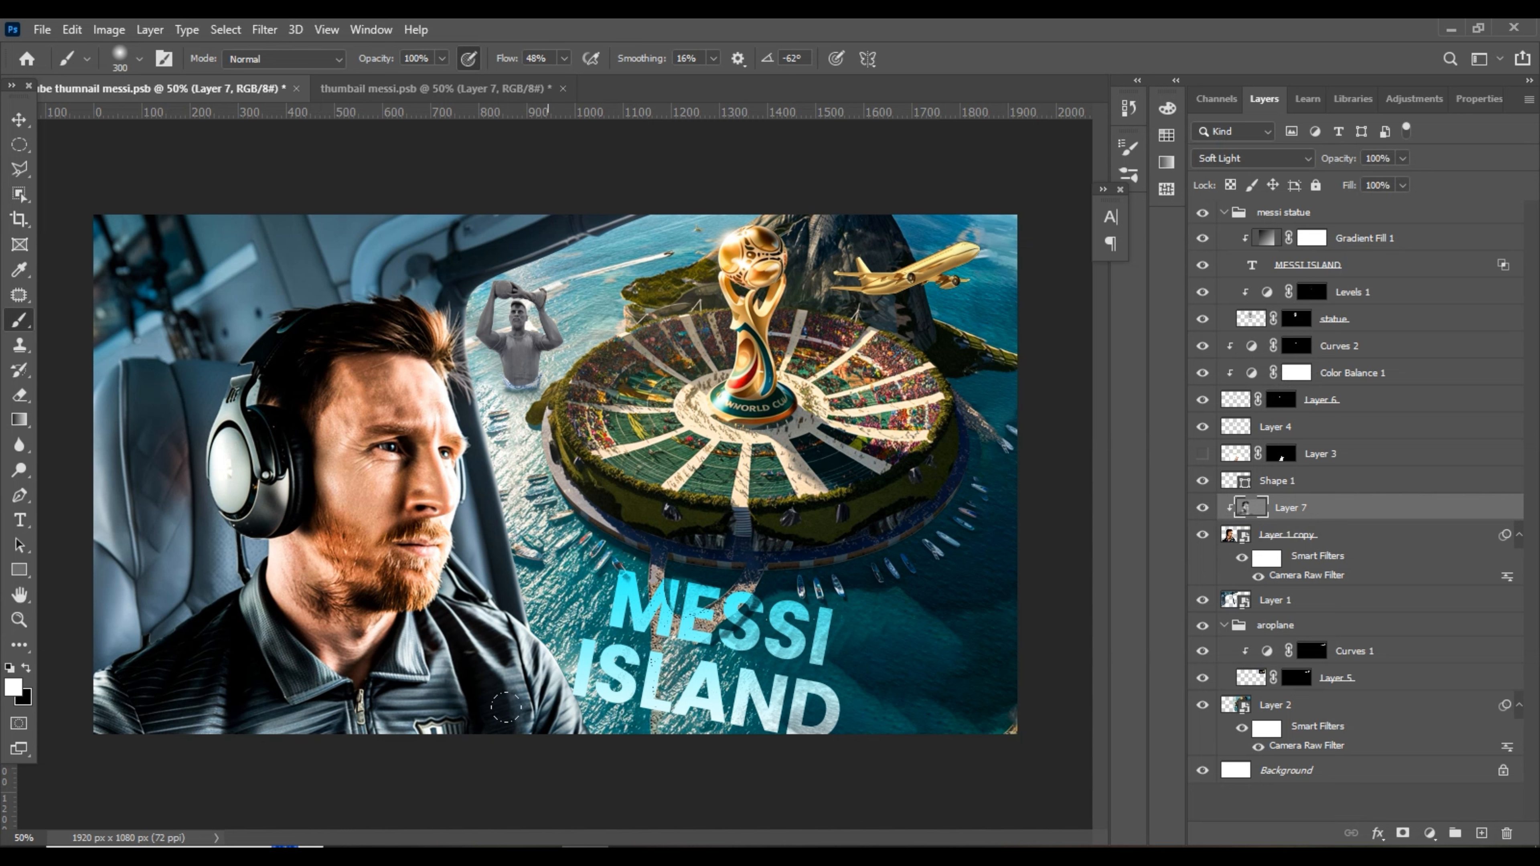
key("x")
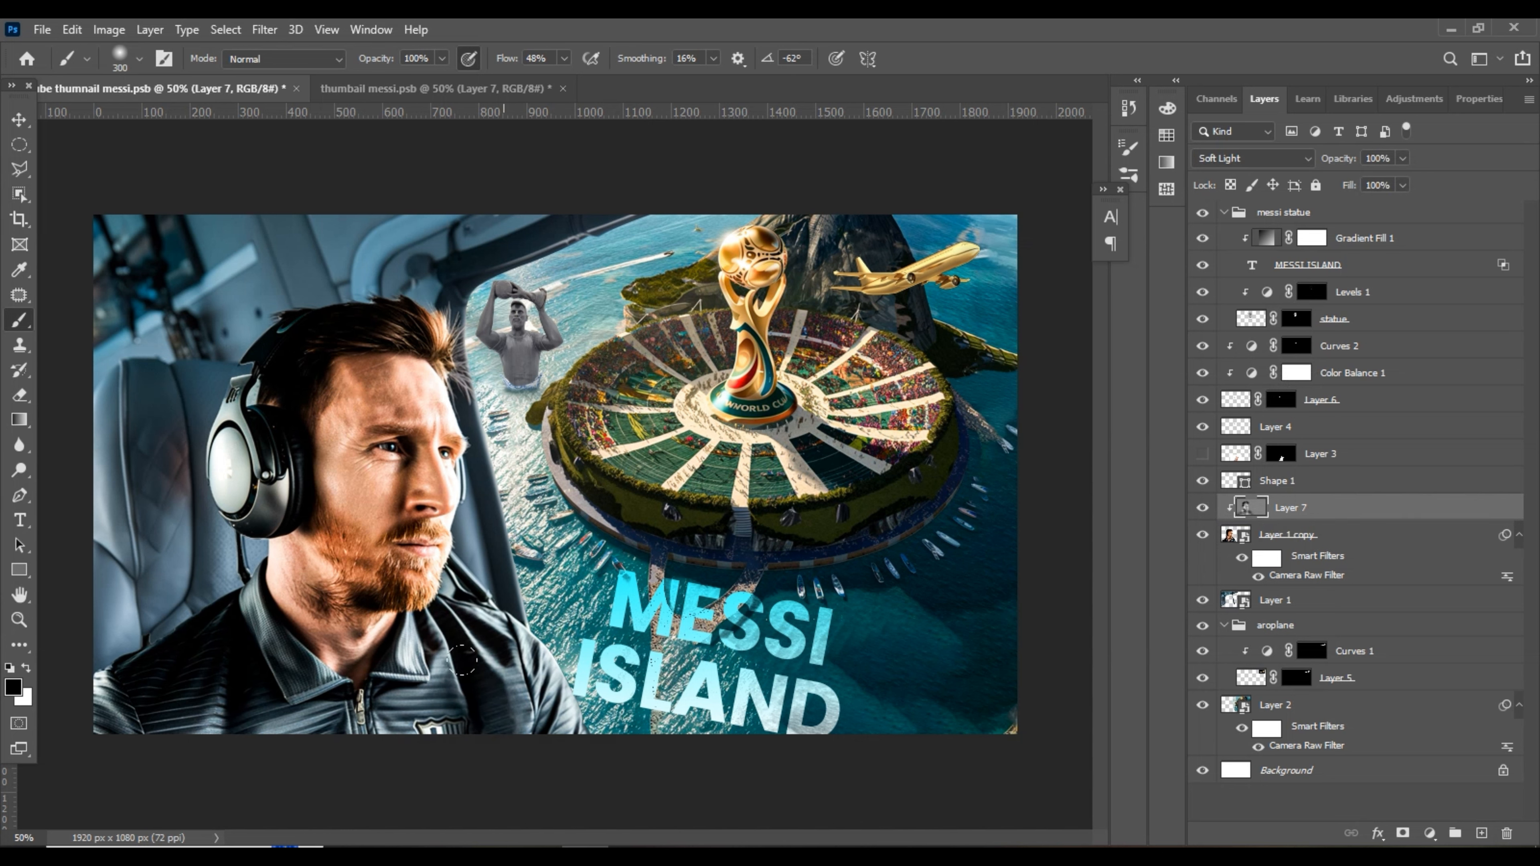
Open the cockpit background, Layer 1, in the Camera Raw Filter.
left_click(1321, 600)
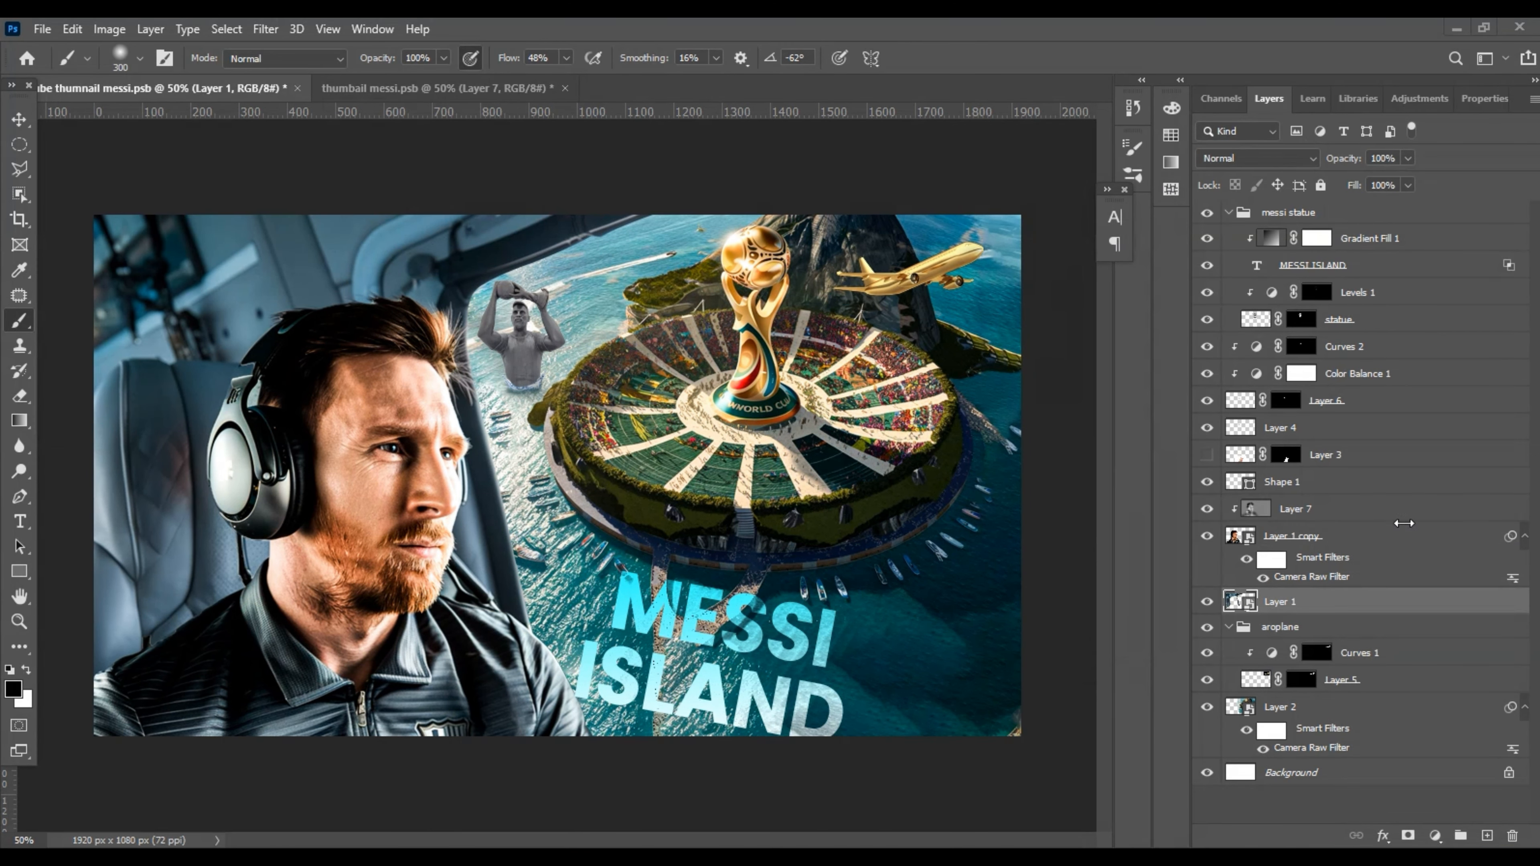
left_click(1209, 602)
left_click(1208, 602)
left_click(266, 28)
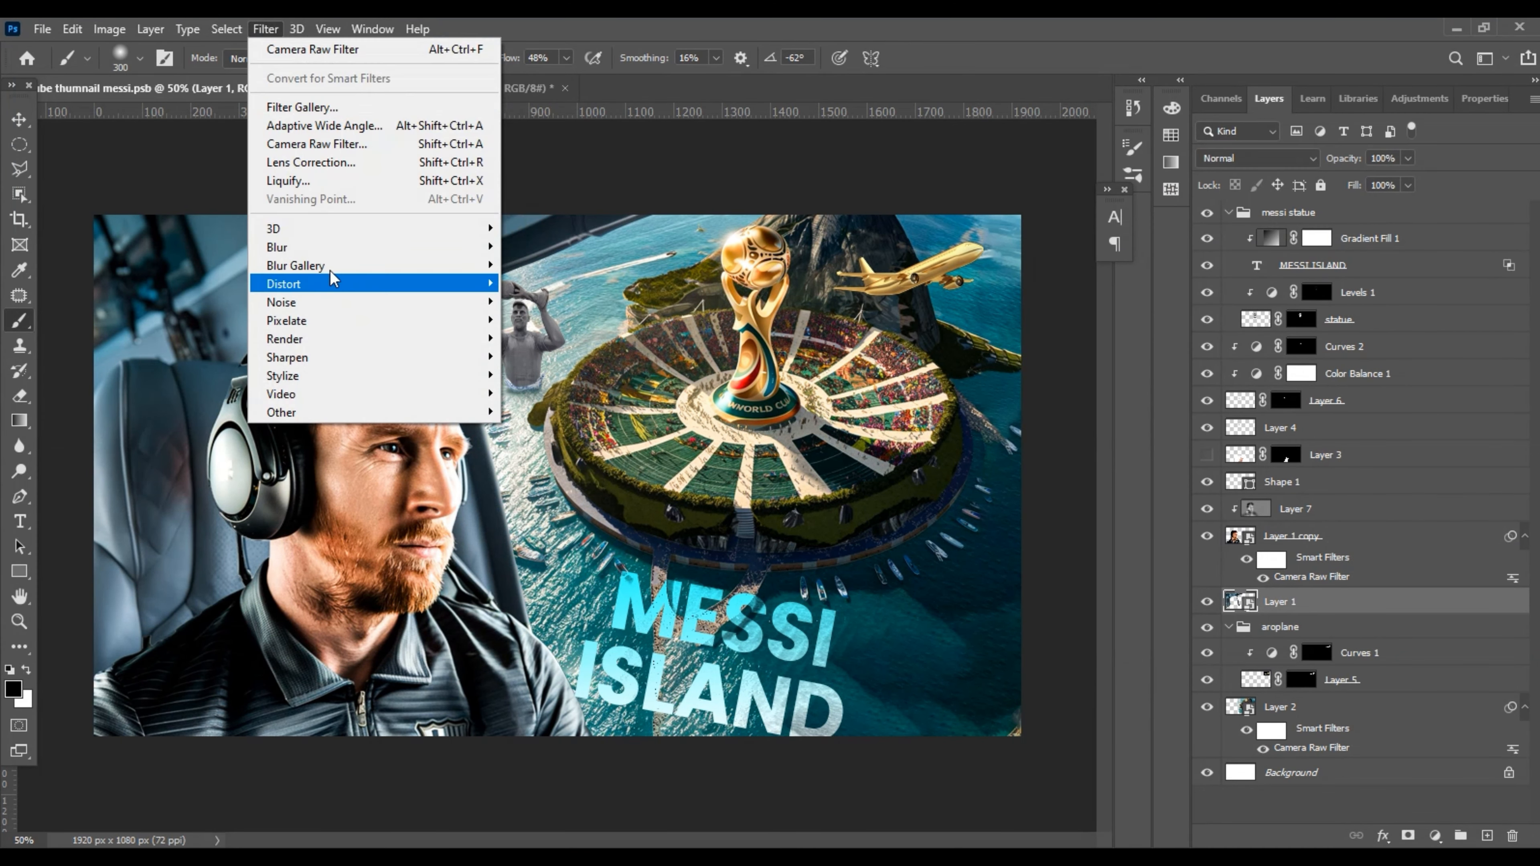
left_click(322, 144)
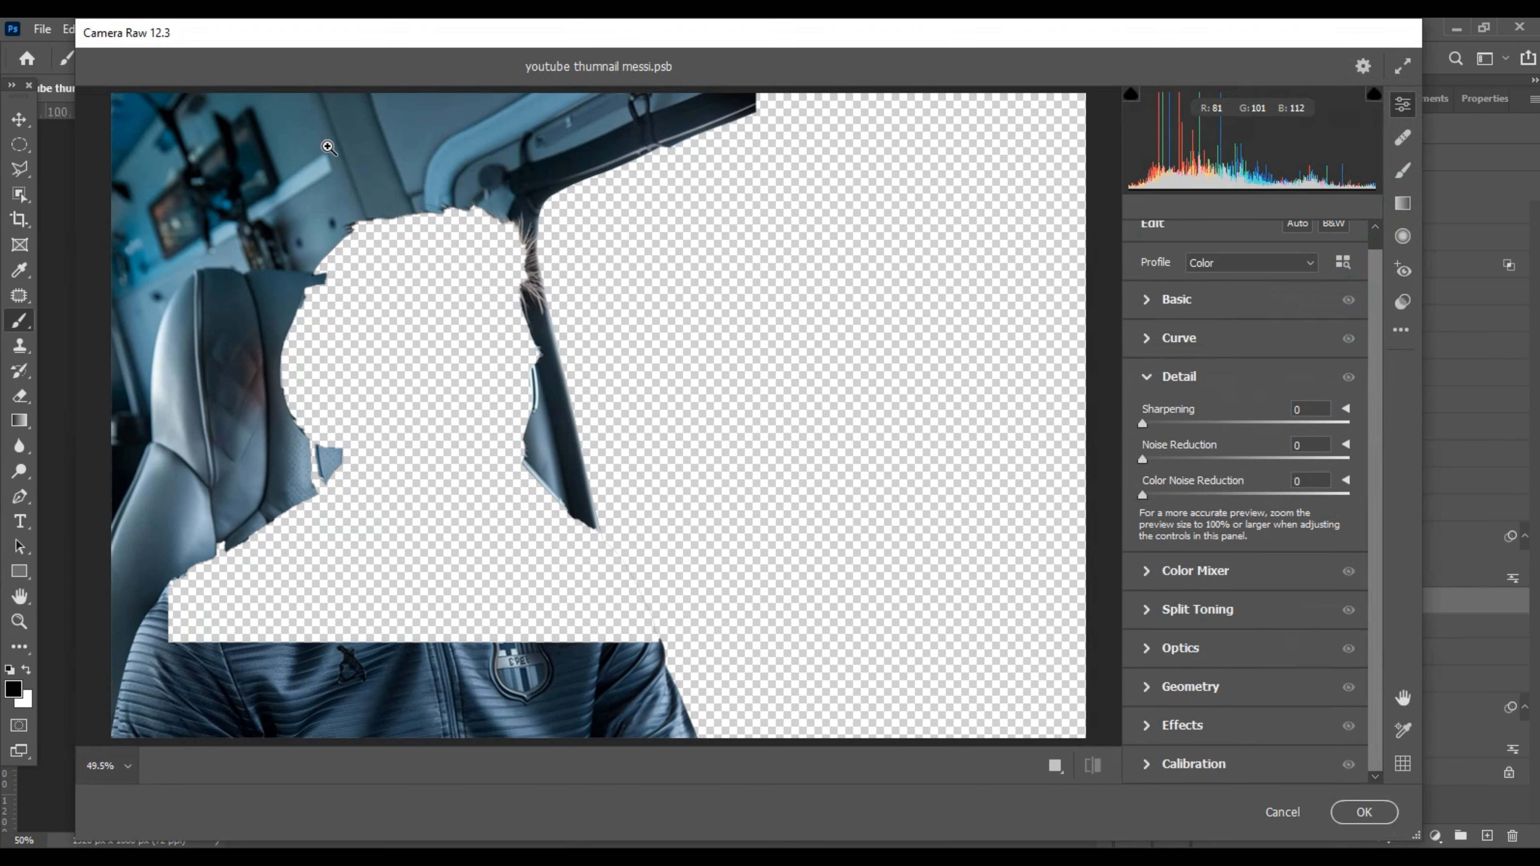
Apply Contrast +25, Highlights -2, Shadows -27, Whites -9, Blacks -21, Texture +42, Clarity +26 and Dehaze +40 to the cockpit layer.
left_click(1176, 300)
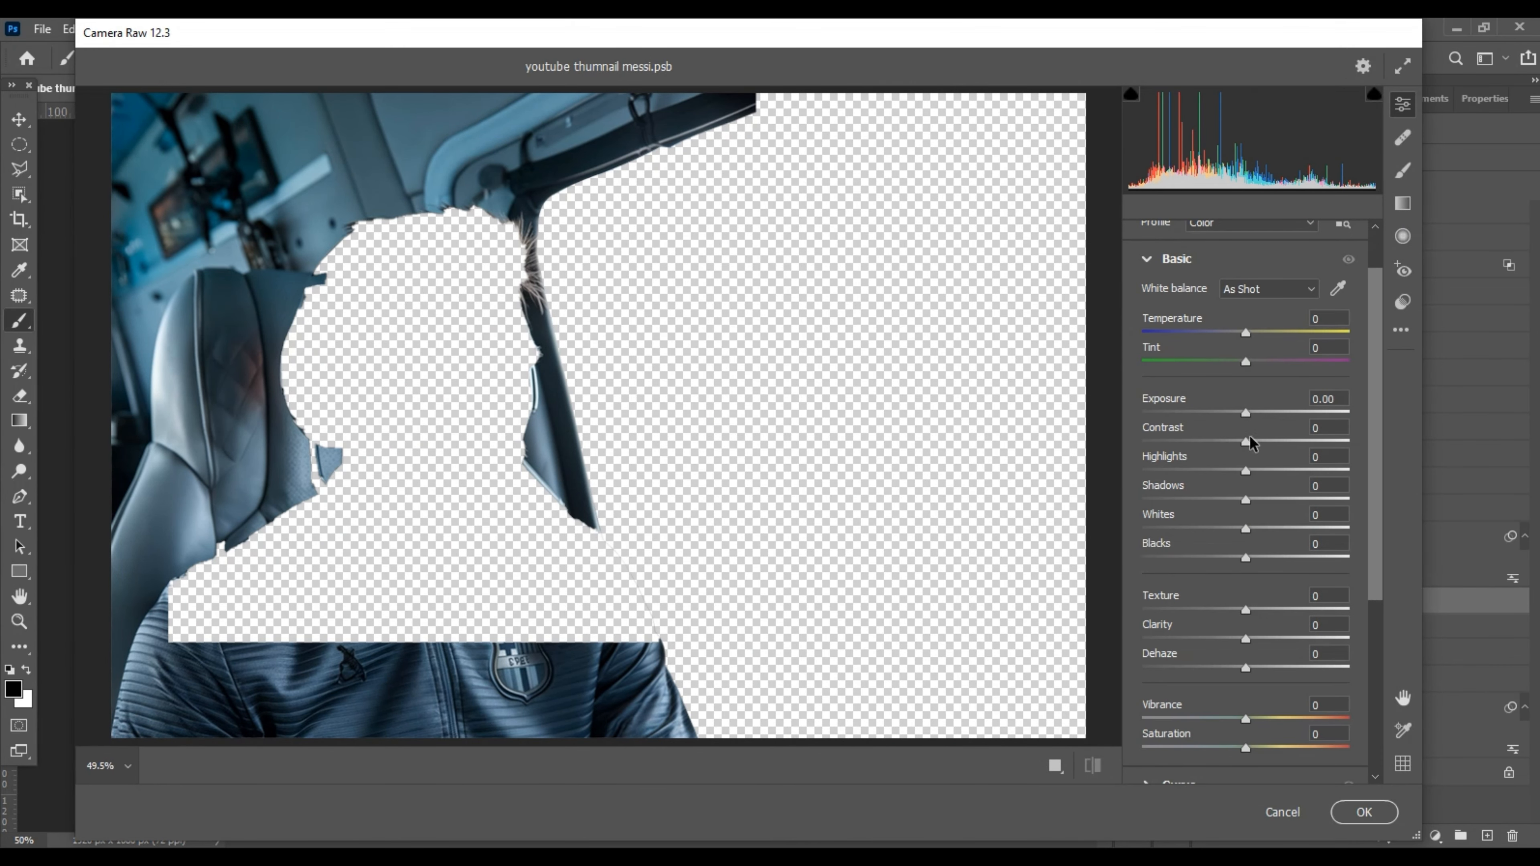
left_click_drag(1245, 413, 1244, 471)
left_click_drag(1245, 528, 1224, 557)
left_click_drag(1245, 610, 1289, 610)
left_click_drag(1245, 667, 1282, 668)
scroll(1282, 669, "down", 3)
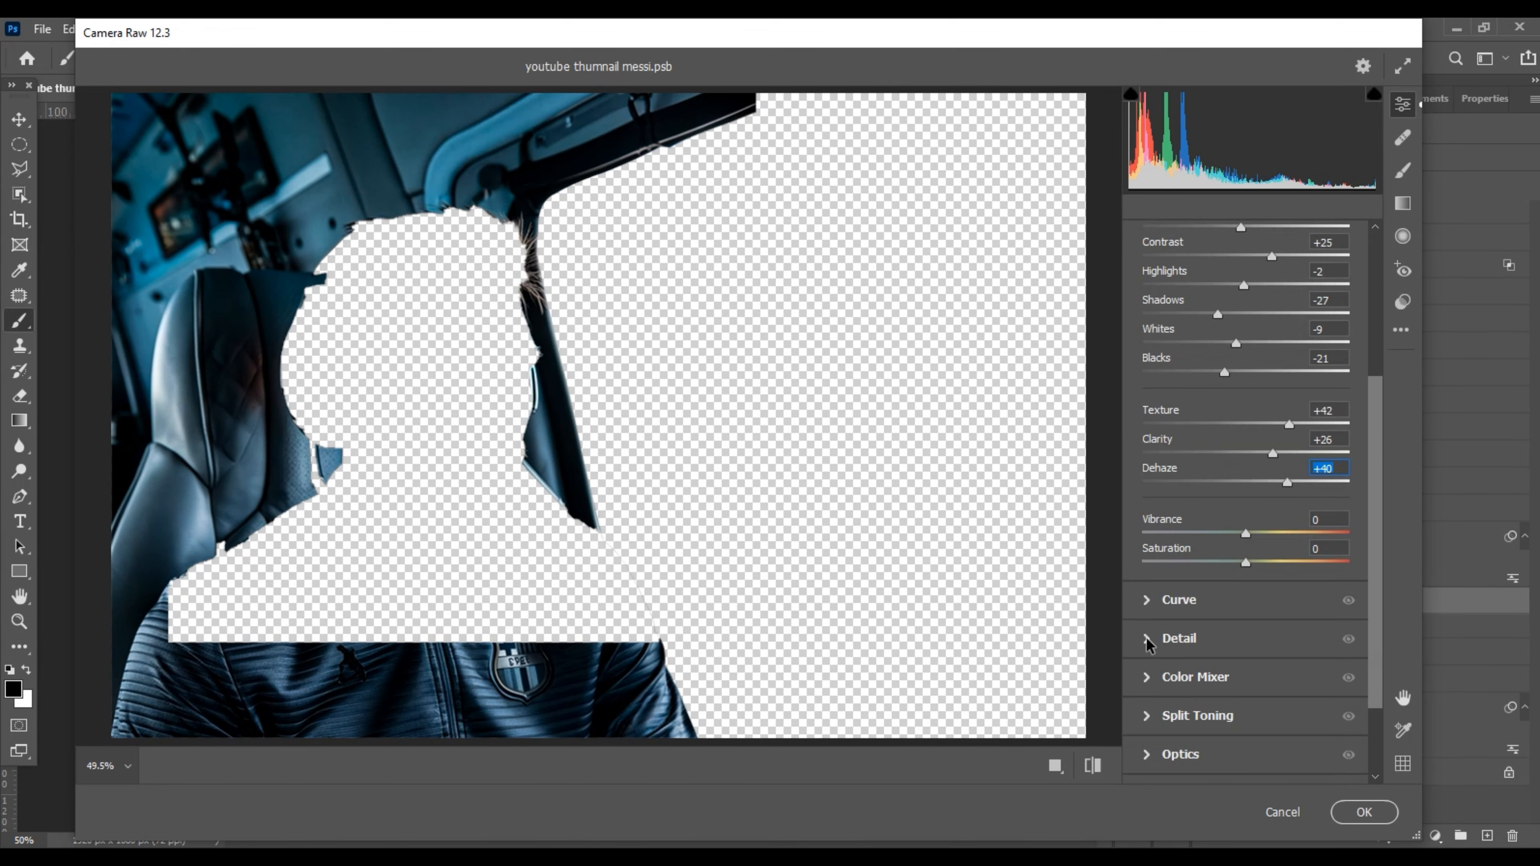
left_click(1182, 637)
key("Return")
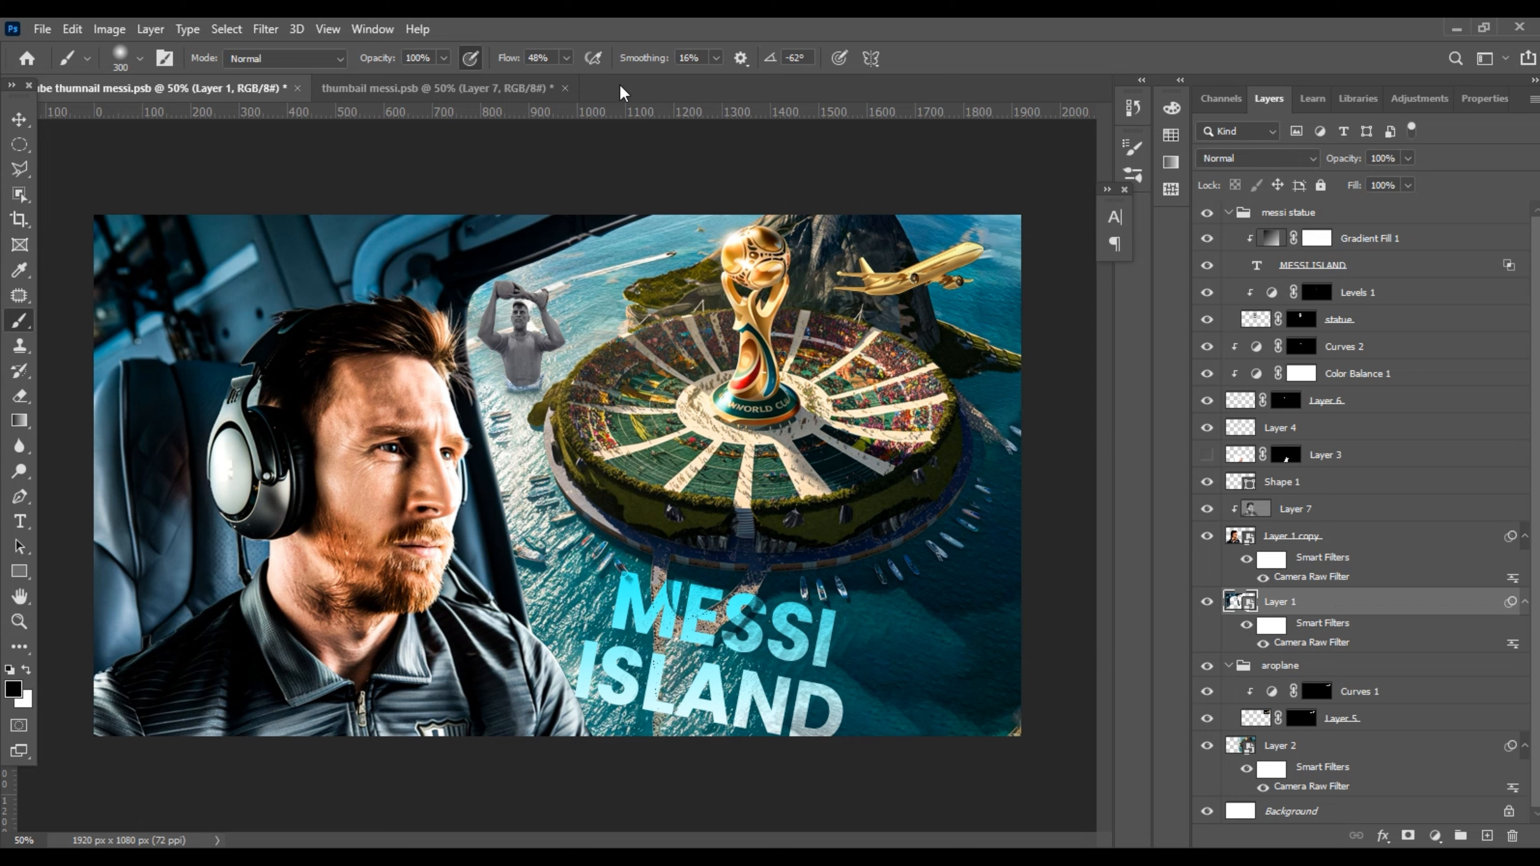
Add a Curves adjustment above Layer 1, lower input 172 to output 107, and clip it to the cockpit layer.
left_click(1434, 836)
left_click(1413, 595)
left_click_drag(1422, 291, 1423, 351)
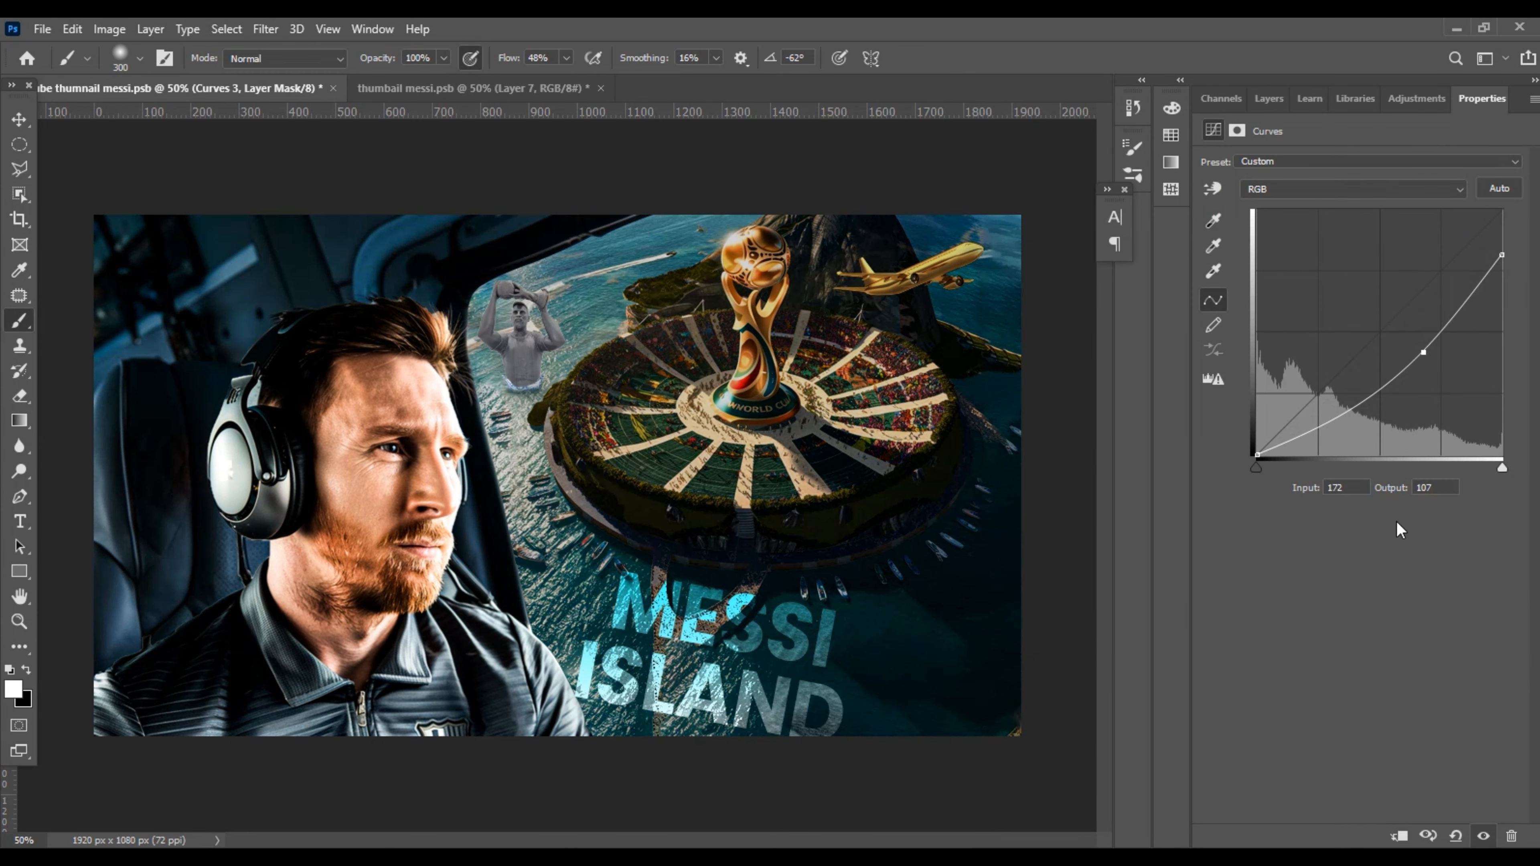
left_click(1399, 835)
left_click(1269, 99)
left_click(1334, 629)
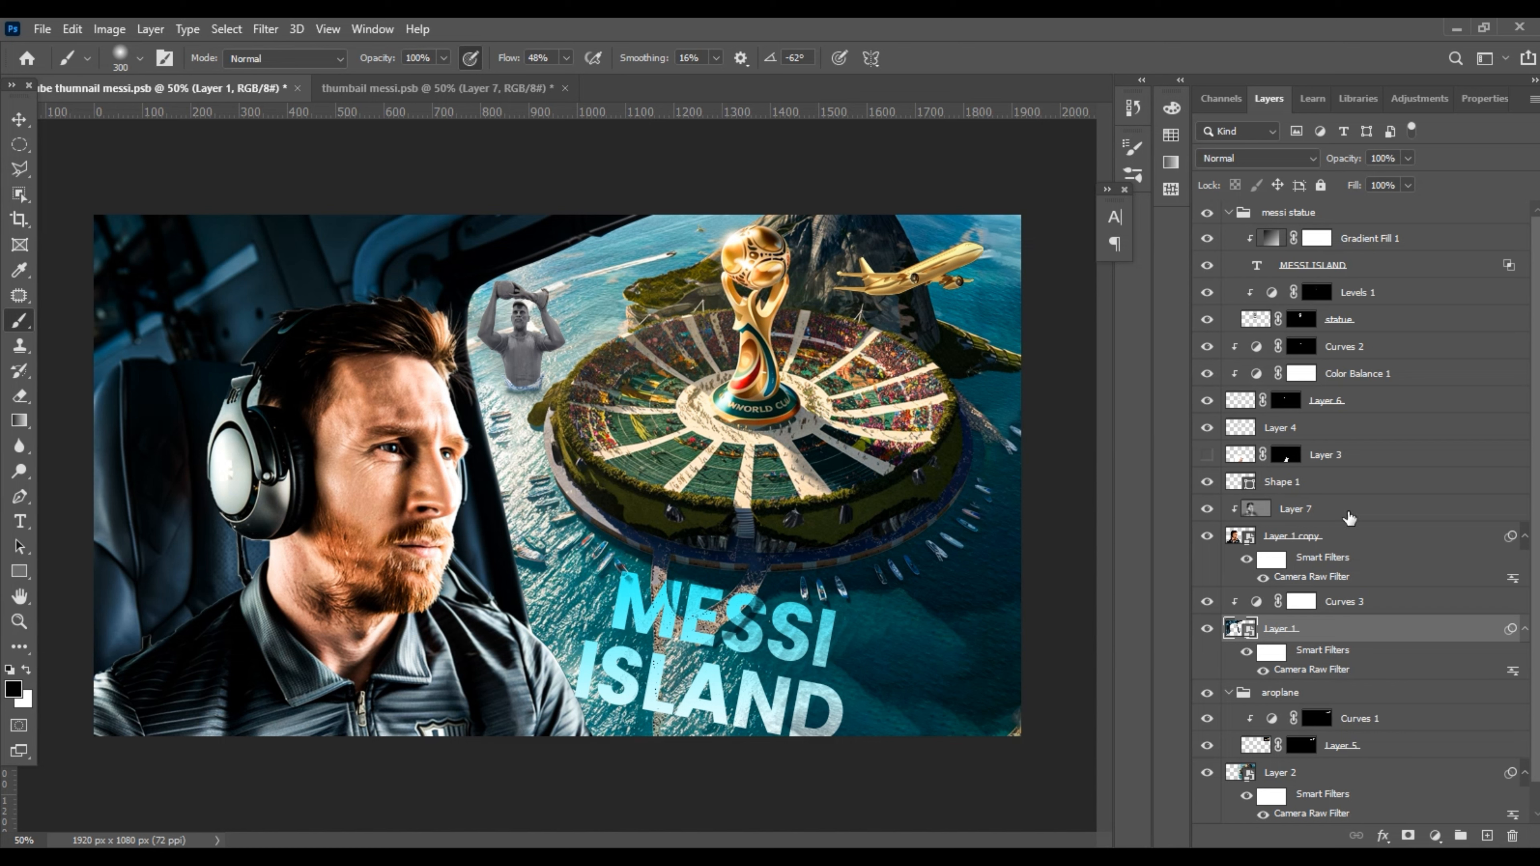
left_click(1206, 455)
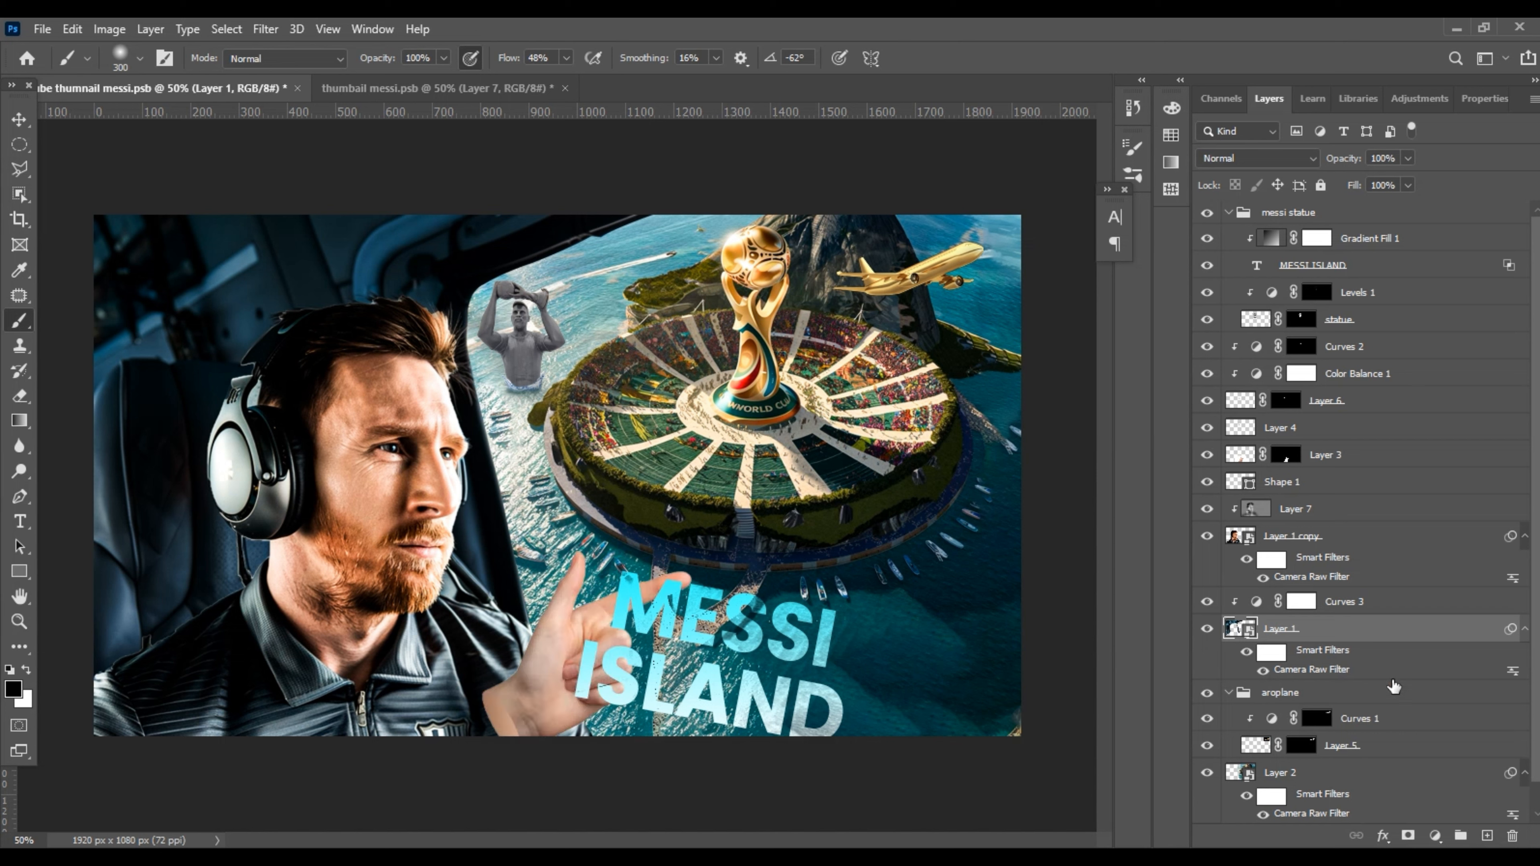
left_click_drag(1382, 632, 1343, 210)
left_click(1207, 215)
key("ctrl+z")
key("ctrl+z")
scroll(1303, 652, "down", 1)
scroll(1279, 516, "up", 1)
left_click(1297, 536)
scroll(1315, 583, "down", 1)
left_click(1294, 635)
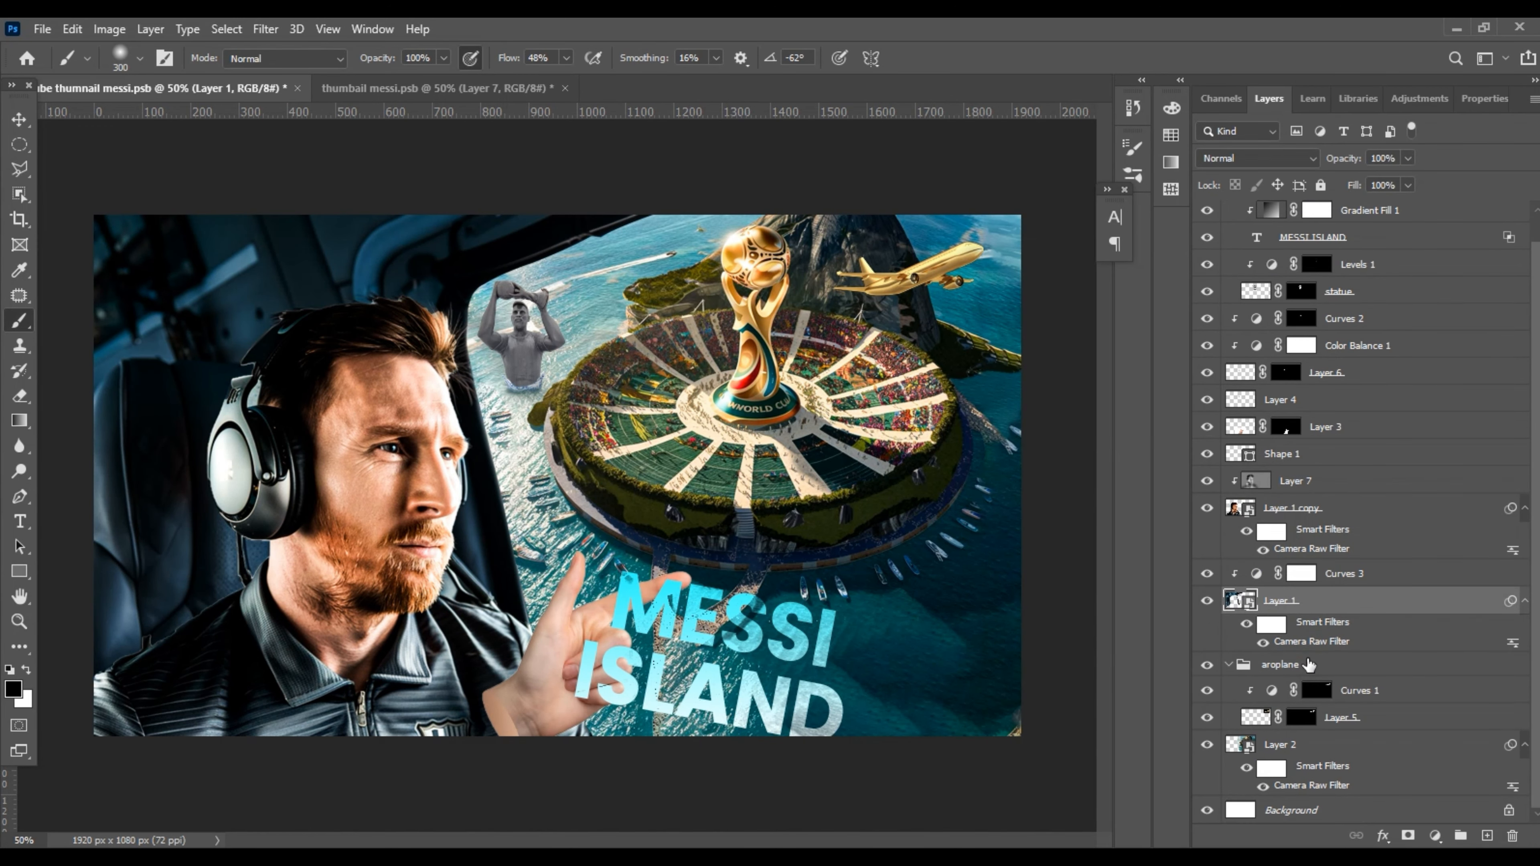
key("ctrl+z")
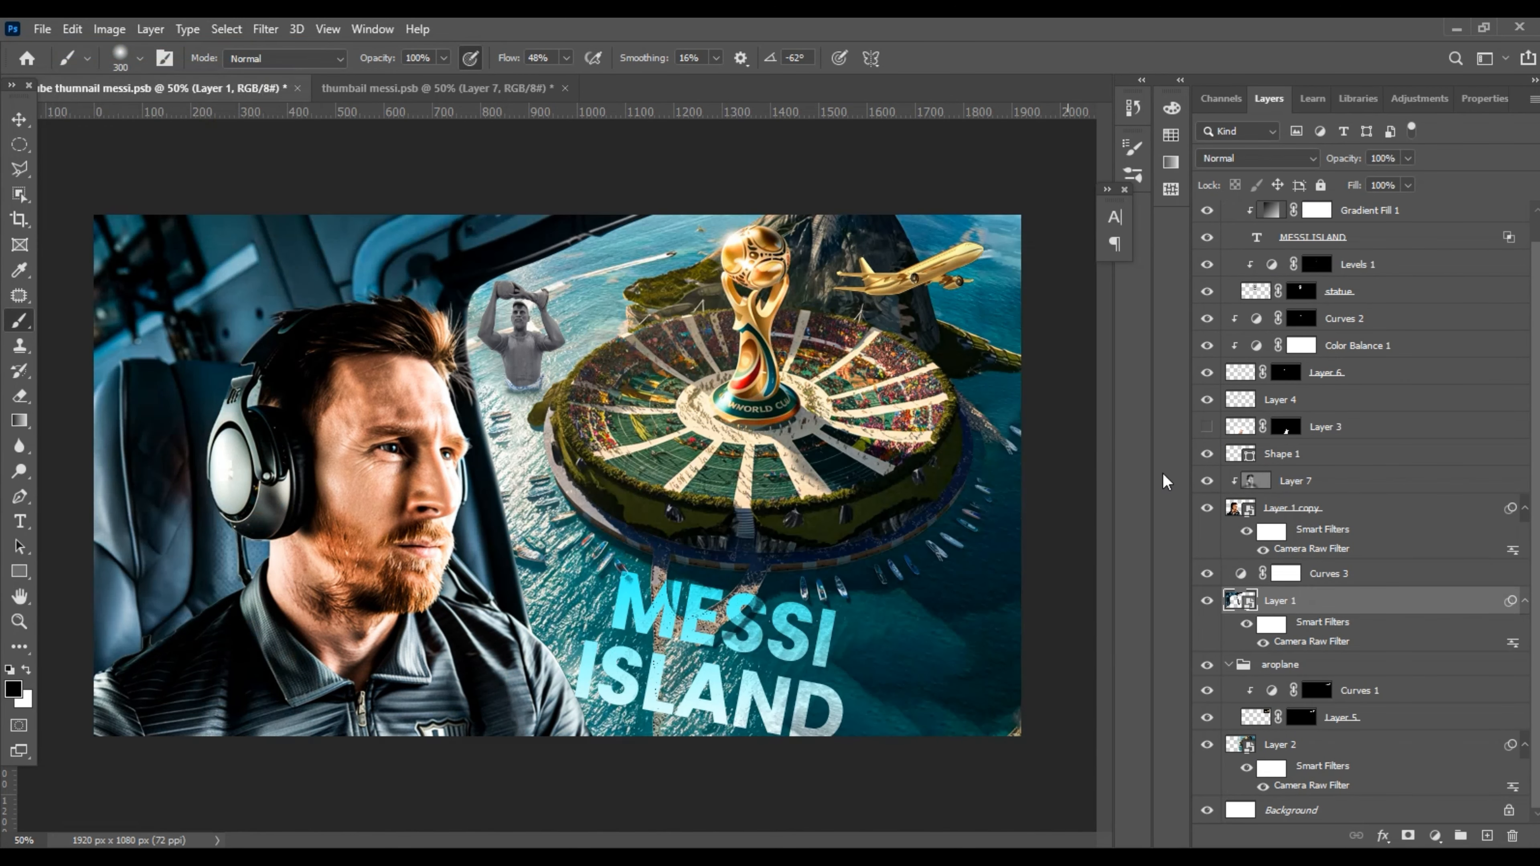
Show the hand on Layer 3, move the layer to the top of the stack and shift the hand towards the man's jacket.
left_click(1207, 427)
left_click_drag(1325, 426, 1367, 210)
key("v")
left_click_drag(582, 655, 542, 645)
key("ctrl+t")
key("Return")
key("m")
Group the hand layer, name the group "hands" and expand it.
key("ctrl+g")
double_click(1276, 212)
type("hands")
key("Return")
left_click(1229, 212)
left_click(1237, 235)
Add a Soft Light layer filled with 50% gray above Layer 3 and clip it to the hand.
key("ctrl+shift+n")
left_click(687, 344)
left_click(666, 579)
left_click(628, 369)
left_click(928, 264)
scroll(581, 577, "up", 5)
key("b")
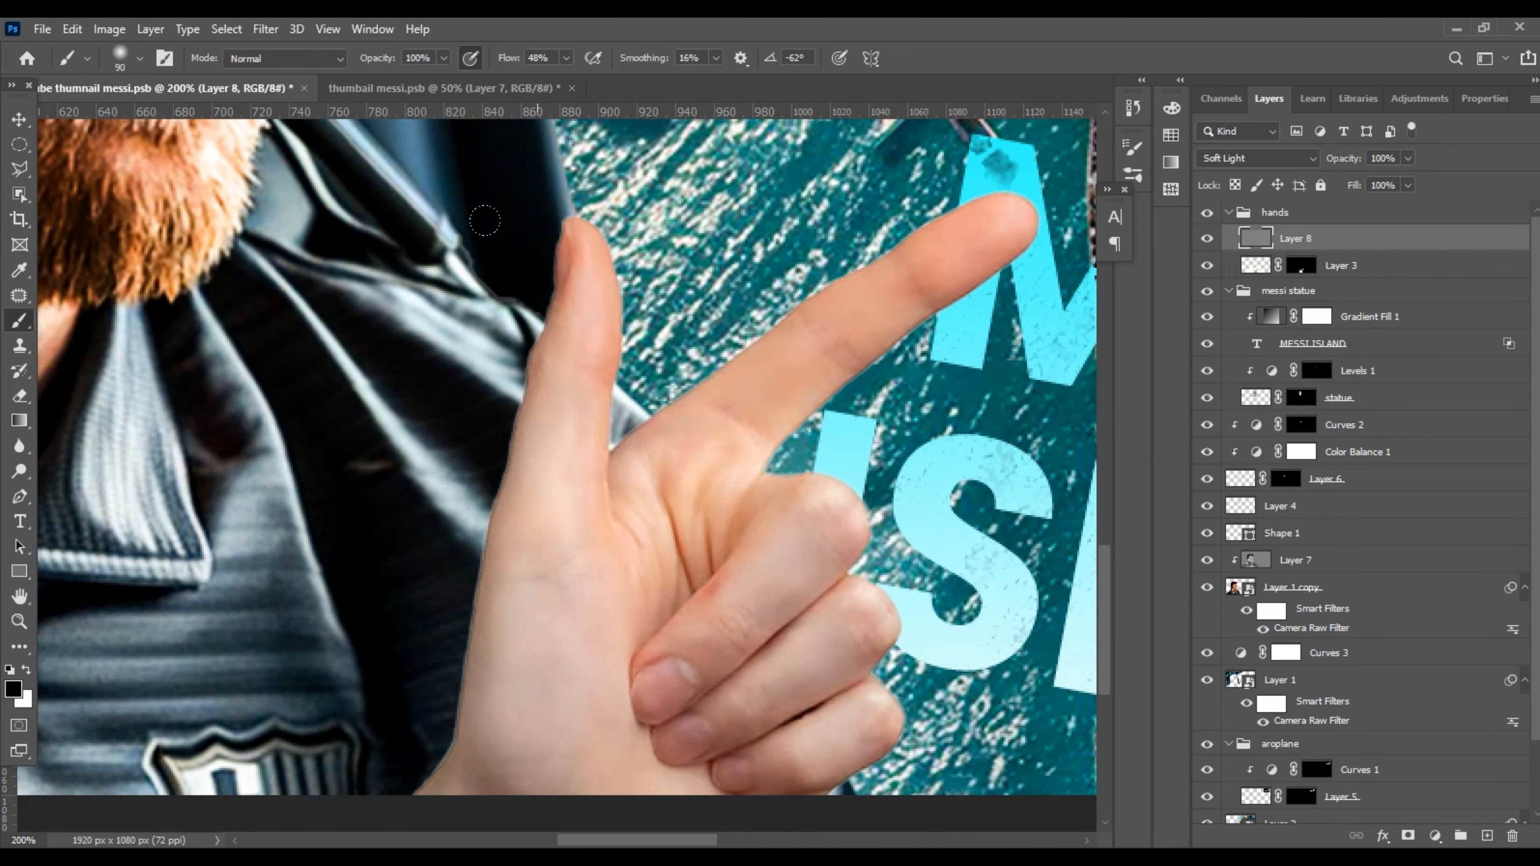
scroll(606, 485, "down", 2)
key("ctrl+alt+g")
scroll(800, 443, "down", 3)
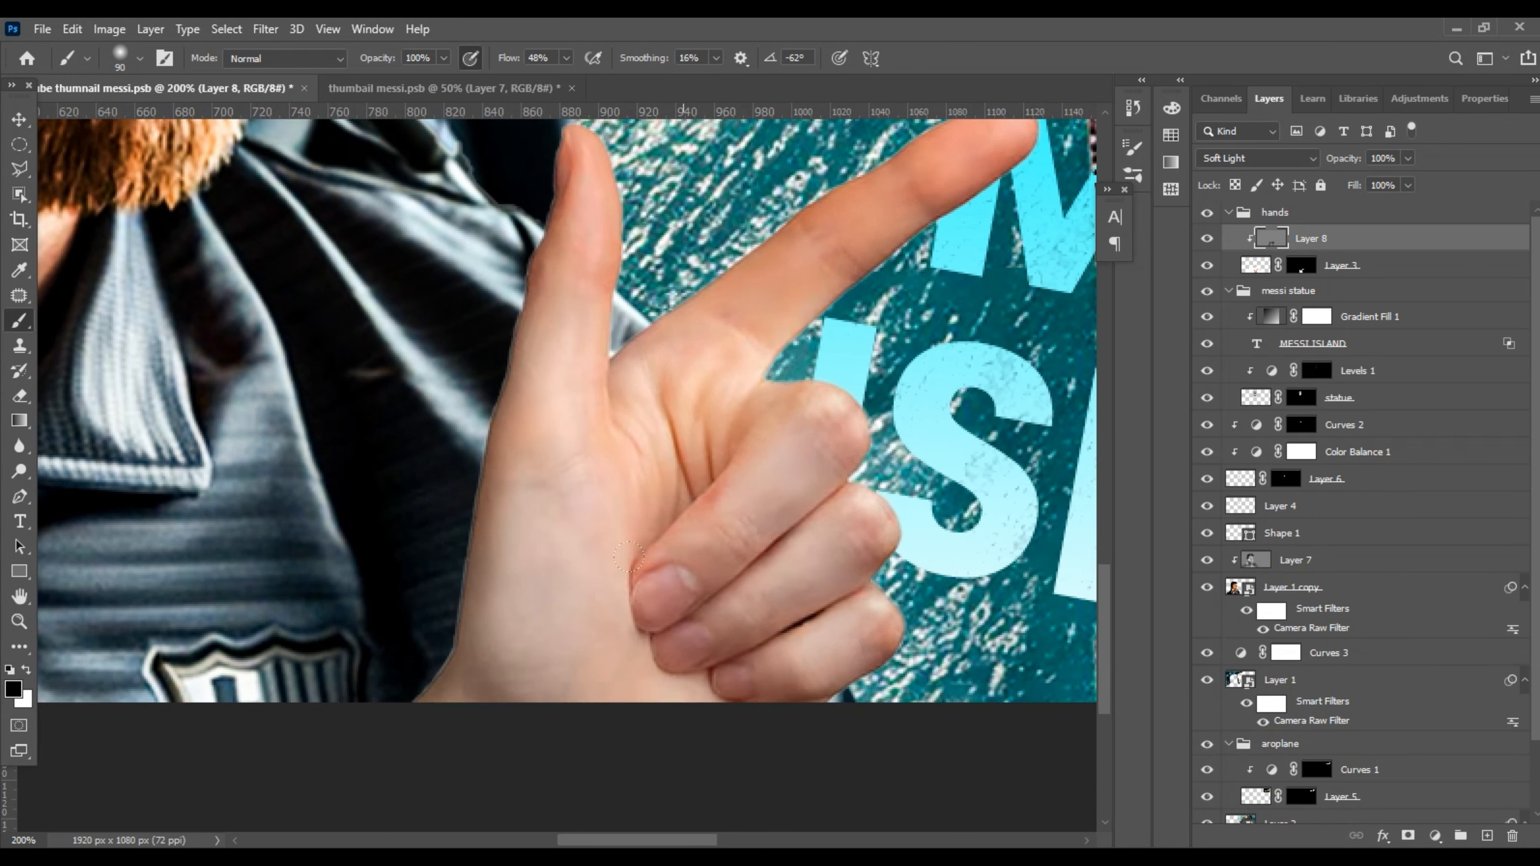
Paint white highlights along the thumb, pointing finger and curled fingers on Layer 8 with a 30 px brush.
scroll(548, 440, "up", 4)
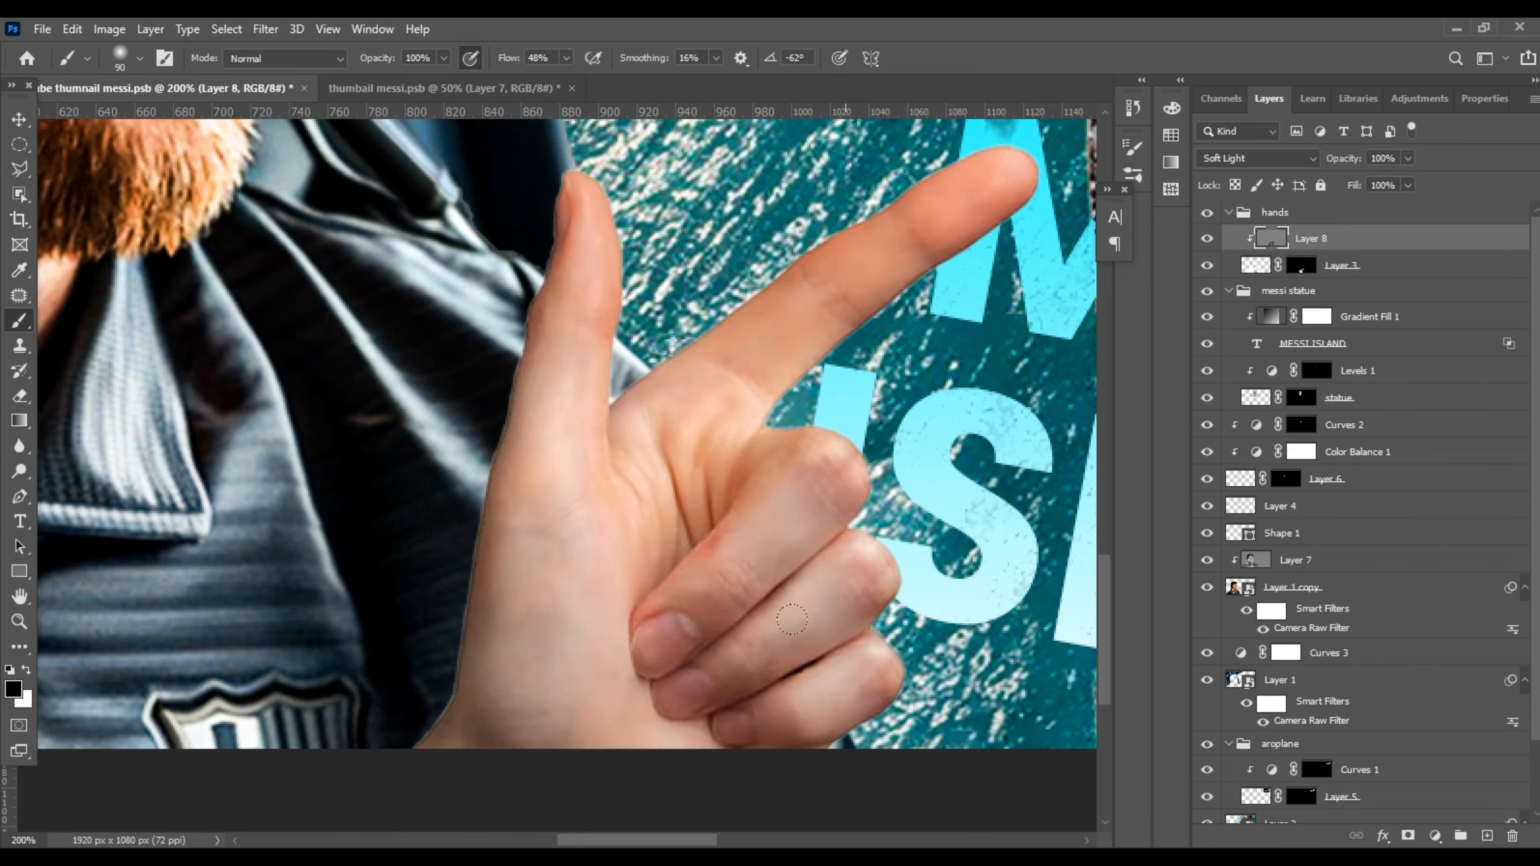
key("x")
key("bracketleft")
key("bracketleft")
key("bracketleft")
key("bracketleft")
key("bracketleft")
key("bracketleft")
key("bracketleft")
key("bracketright")
key("bracketright")
key("bracketright")
mouse_move(548, 440)
left_mouse_down()
mouse_move(522, 640)
mouse_move(546, 747)
mouse_move(575, 595)
mouse_move(636, 460)
mouse_move(1000, 194)
mouse_move(1025, 225)
left_mouse_up()
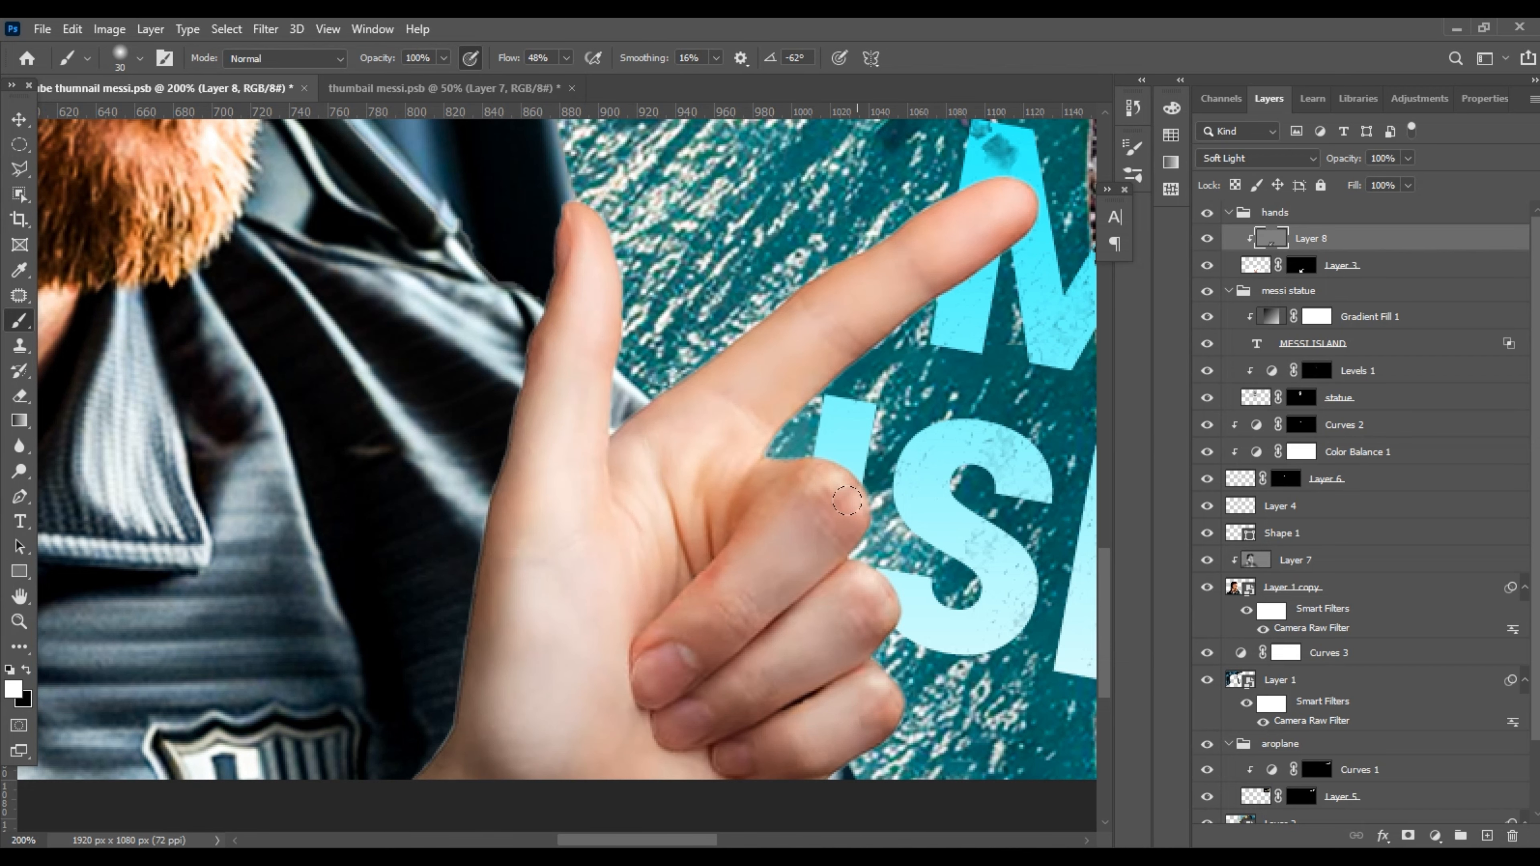
mouse_move(728, 558)
left_mouse_down()
mouse_move(860, 668)
mouse_move(873, 764)
left_mouse_up()
Darken the palm creases and curled fingers on Layer 8 with a 60 px black brush.
key("bracketleft")
scroll(609, 716, "down", 1)
key("bracketright")
key("bracketright")
key("bracketright")
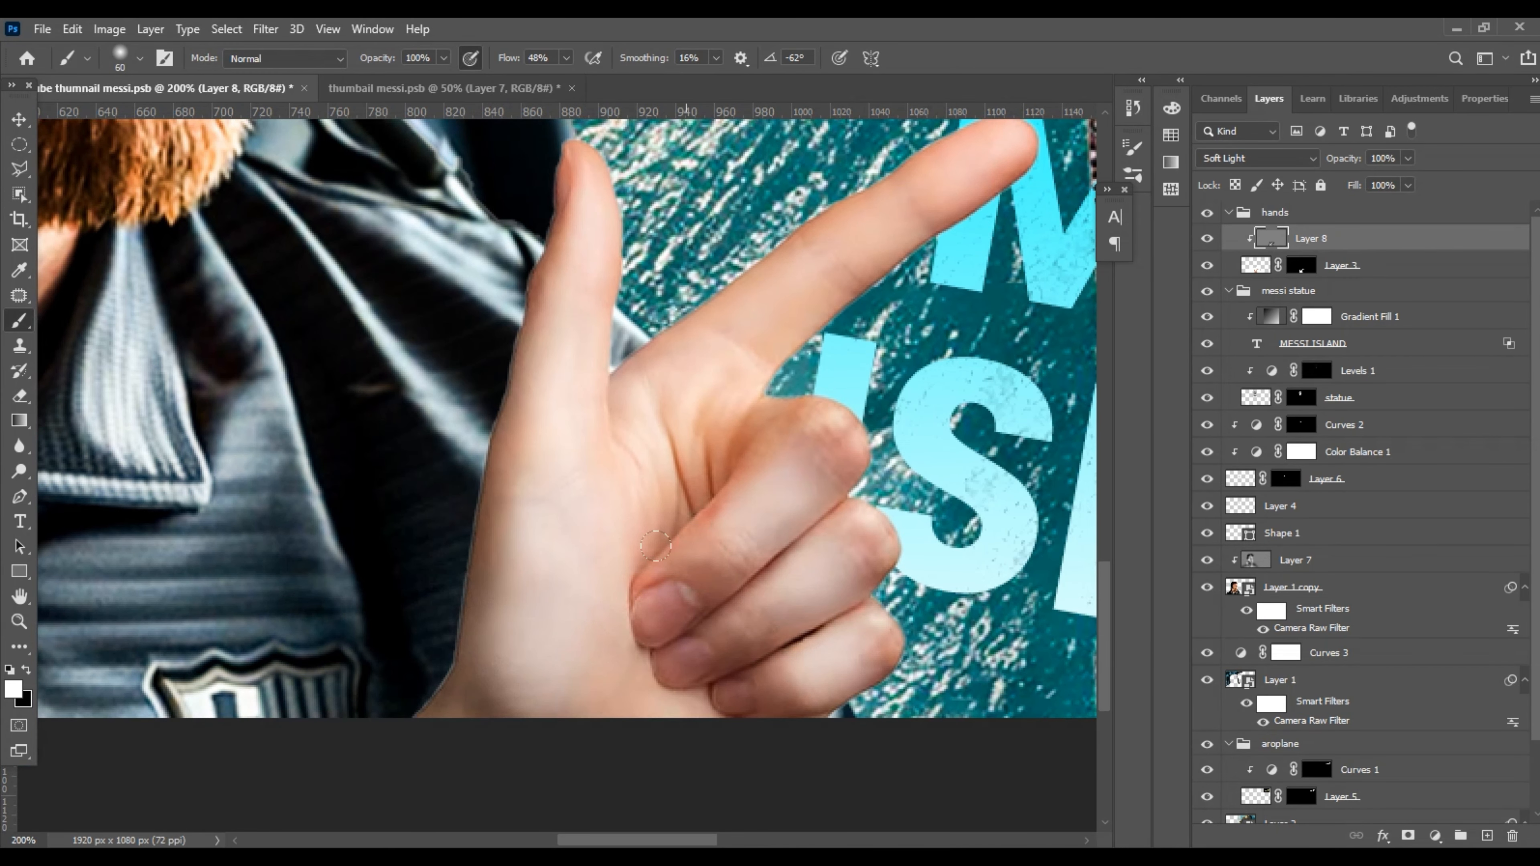
key("x")
left_click_drag(667, 549, 733, 610)
left_click_drag(843, 516, 891, 661)
scroll(846, 620, "down", 1)
key("ctrl+0")
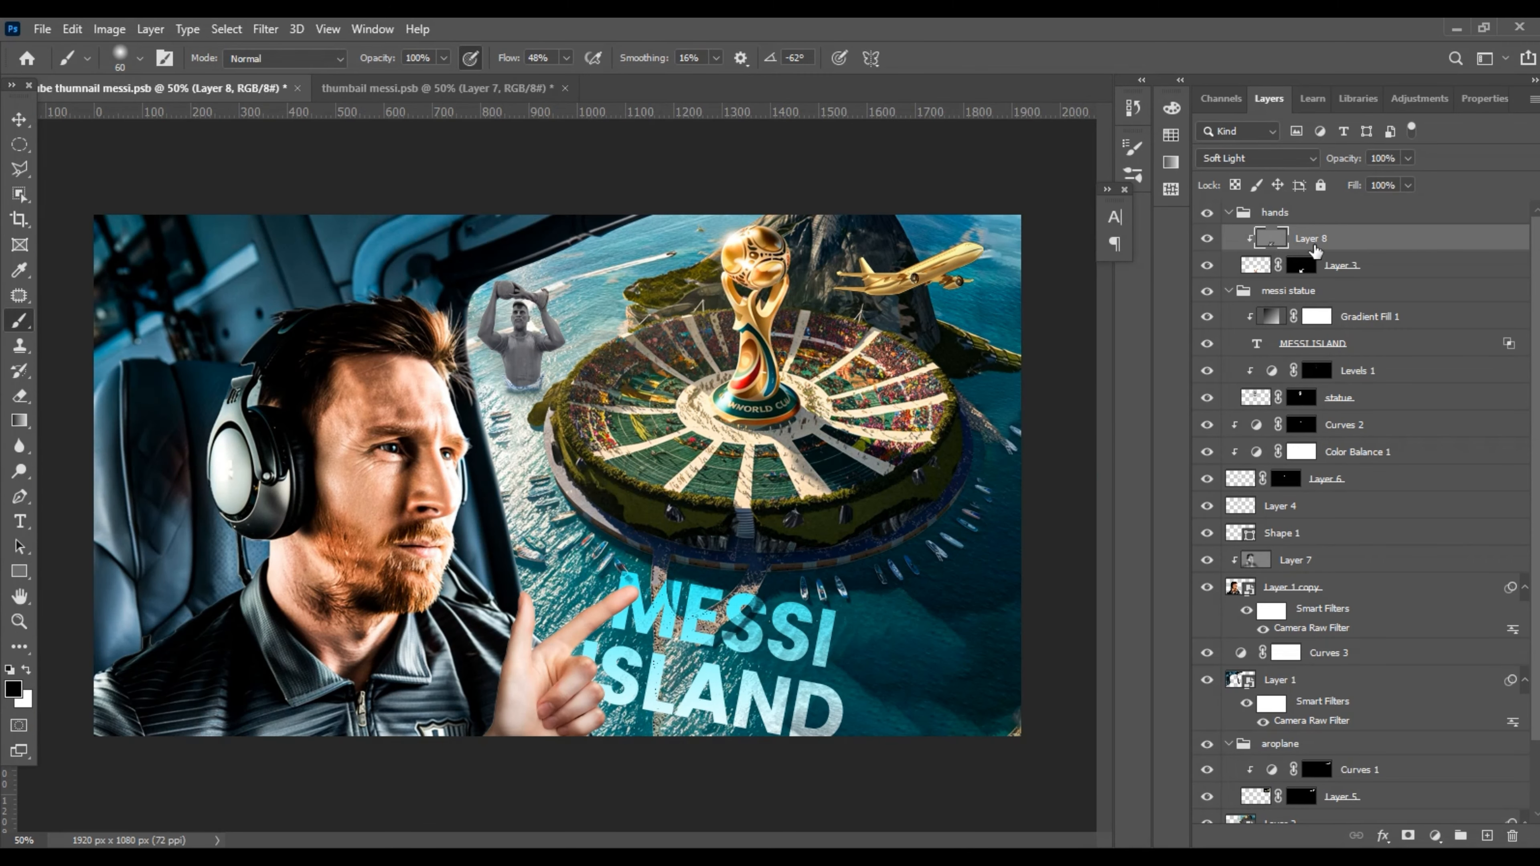
Add a clipped Curves adjustment above Layer 3 that darkens the hand's midtones and lowers the white point output to 247.
left_click(1339, 265)
left_click(1434, 836)
left_click(1412, 598)
left_click_drag(1388, 321, 1409, 336)
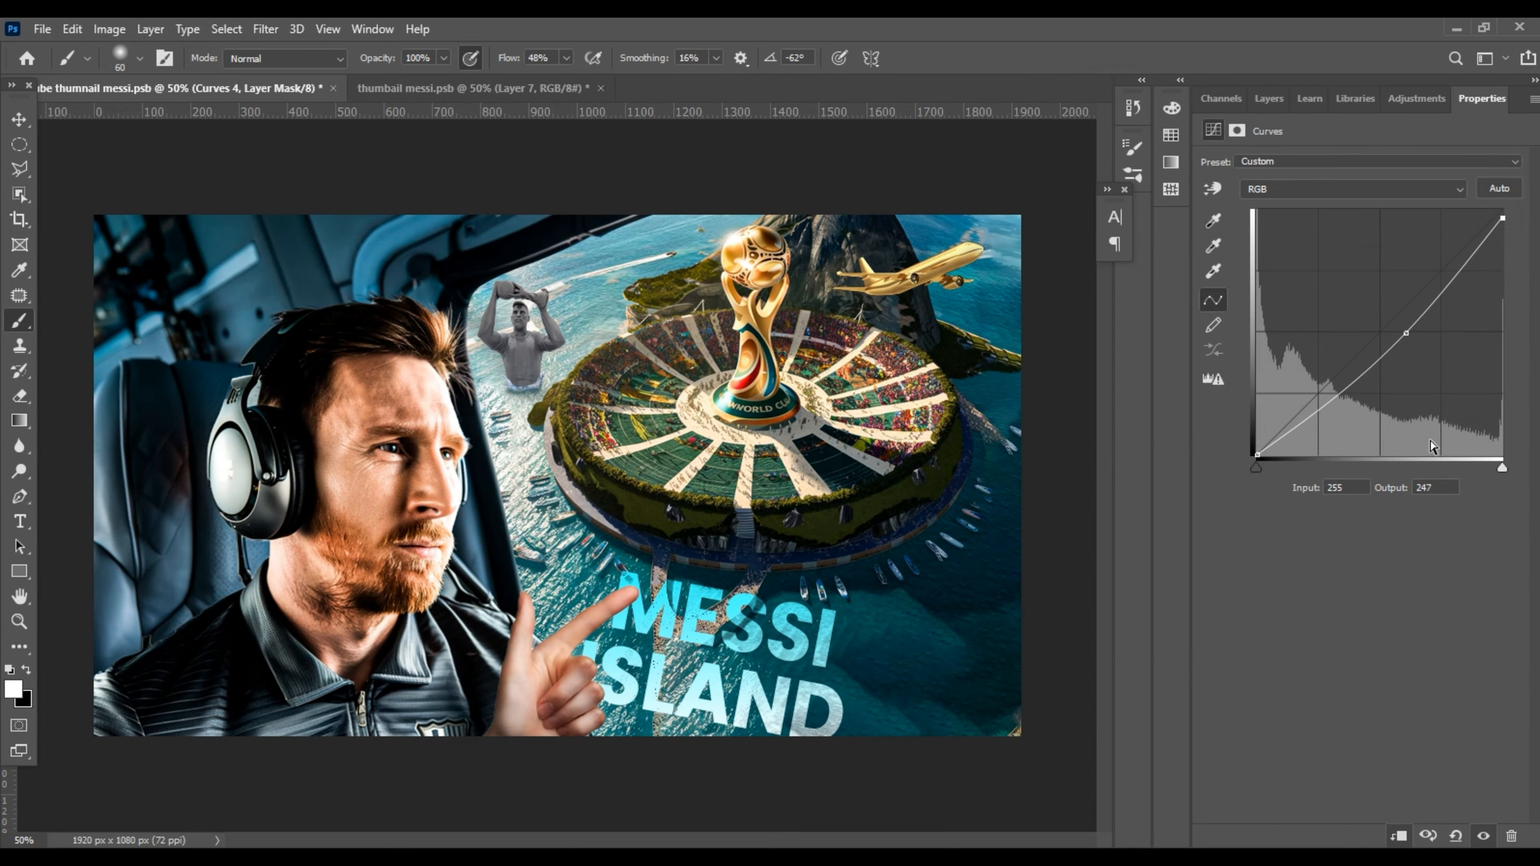
left_click(1269, 98)
left_click(1206, 265)
left_click(1207, 265)
Refine the highlights and shadows of the pointing finger, palm and wrist on Layer 8 with 40 and 60 px brushes.
left_click(1309, 237)
key("ctrl+plus")
key("ctrl+plus")
key("bracketleft")
key("bracketleft")
key("bracketleft")
left_click_drag(879, 303, 594, 491)
scroll(445, 648, "down", 1)
key("x")
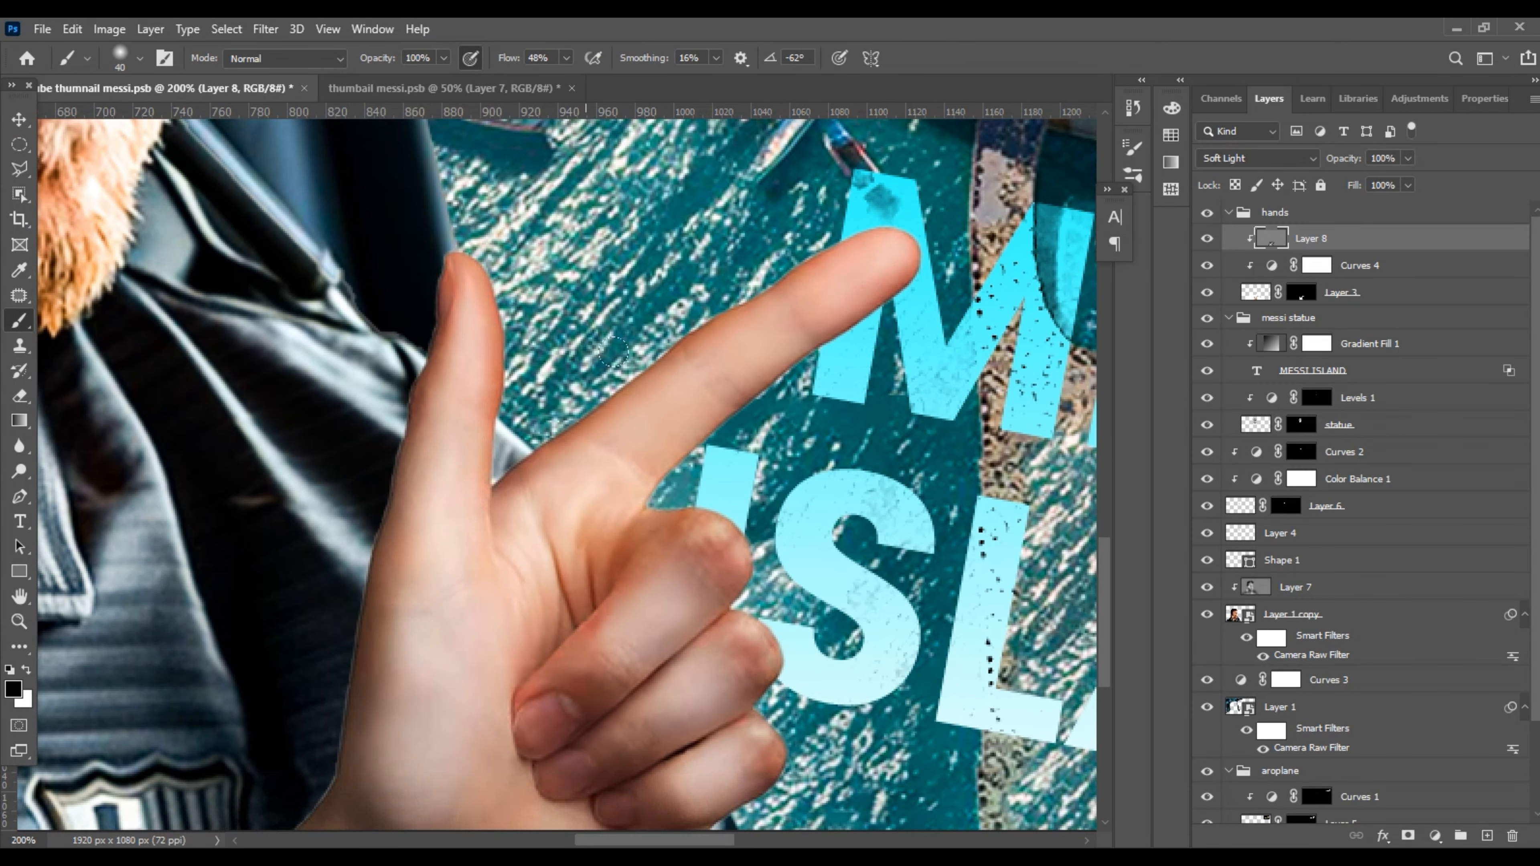
scroll(484, 582, "down", 3)
scroll(504, 602, "up", 1)
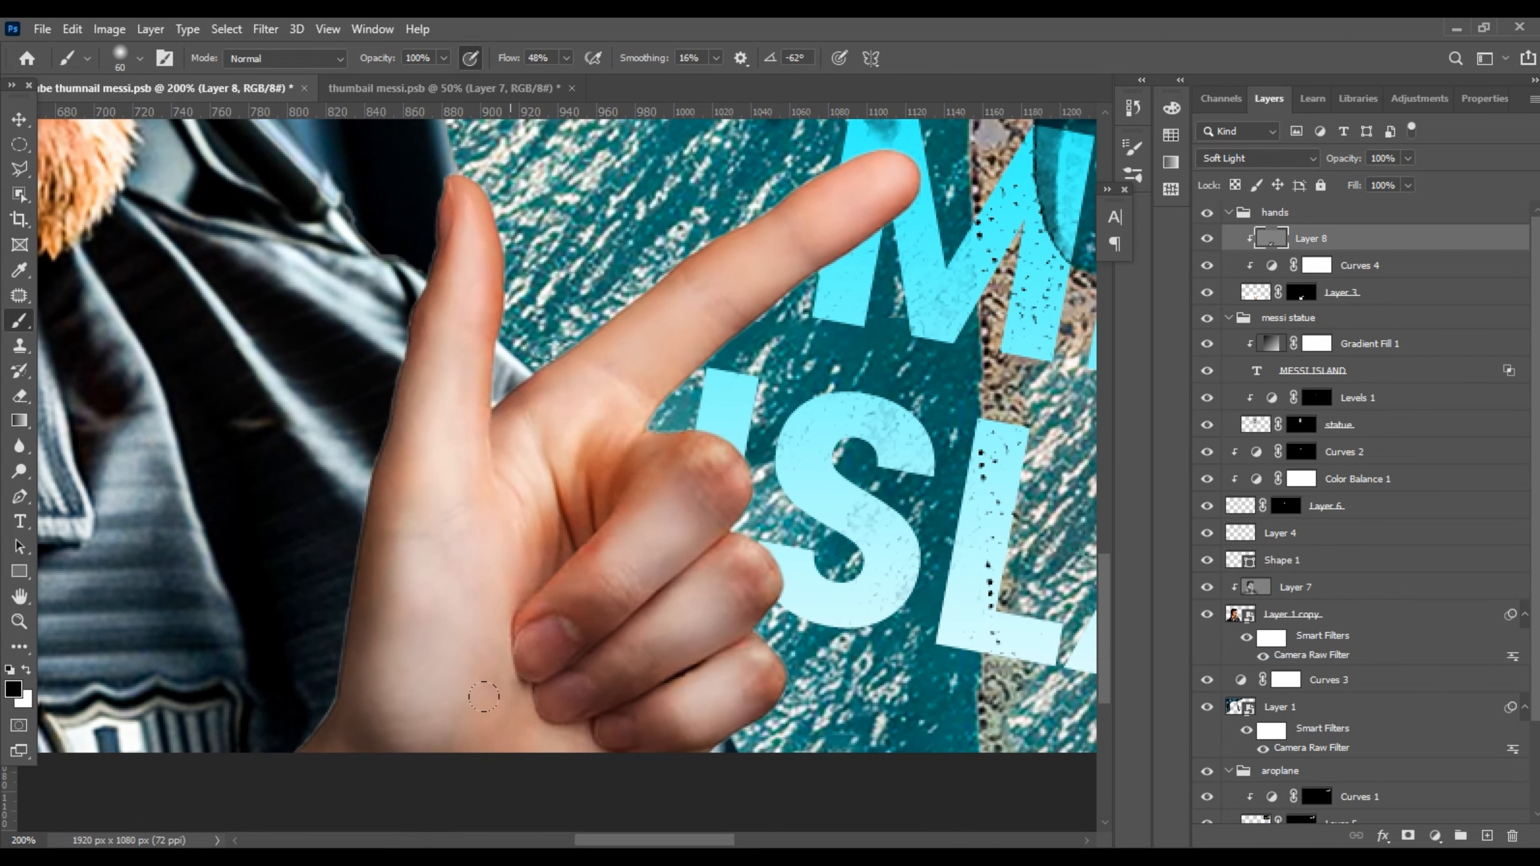
scroll(485, 697, "down", 1)
key("ctrl+minus")
key("ctrl+minus")
key("ctrl+minus")
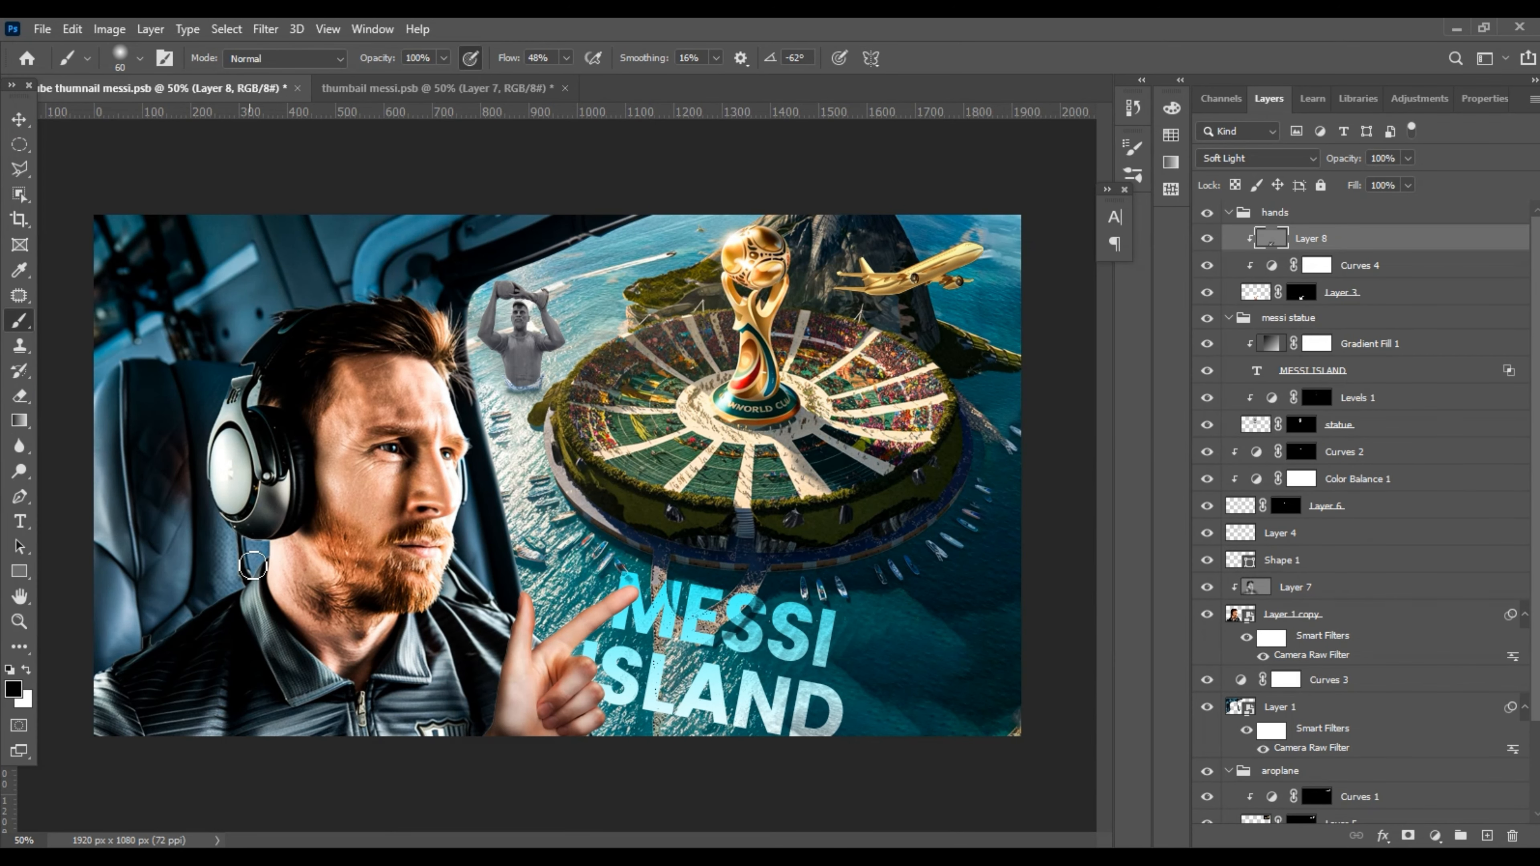
Transform the hands group, repositioning the hand and rotating it slightly clockwise so the finger points at the title.
key("v")
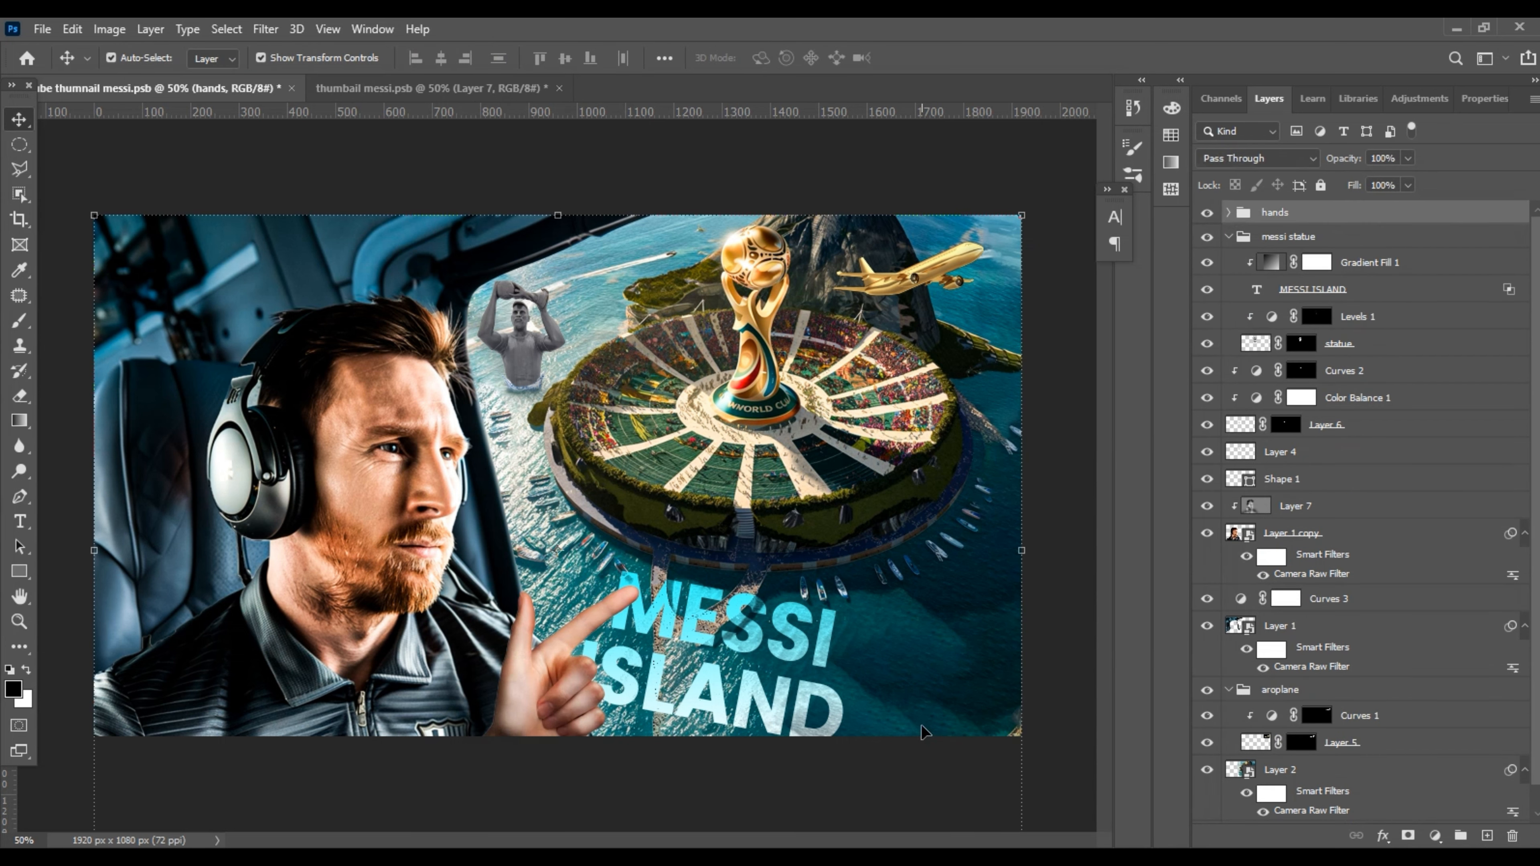
mouse_move(558, 214)
left_mouse_down()
mouse_move(572, 146)
mouse_move(573, 194)
left_mouse_up()
left_click_drag(910, 534, 861, 549)
key("Return")
key("m")
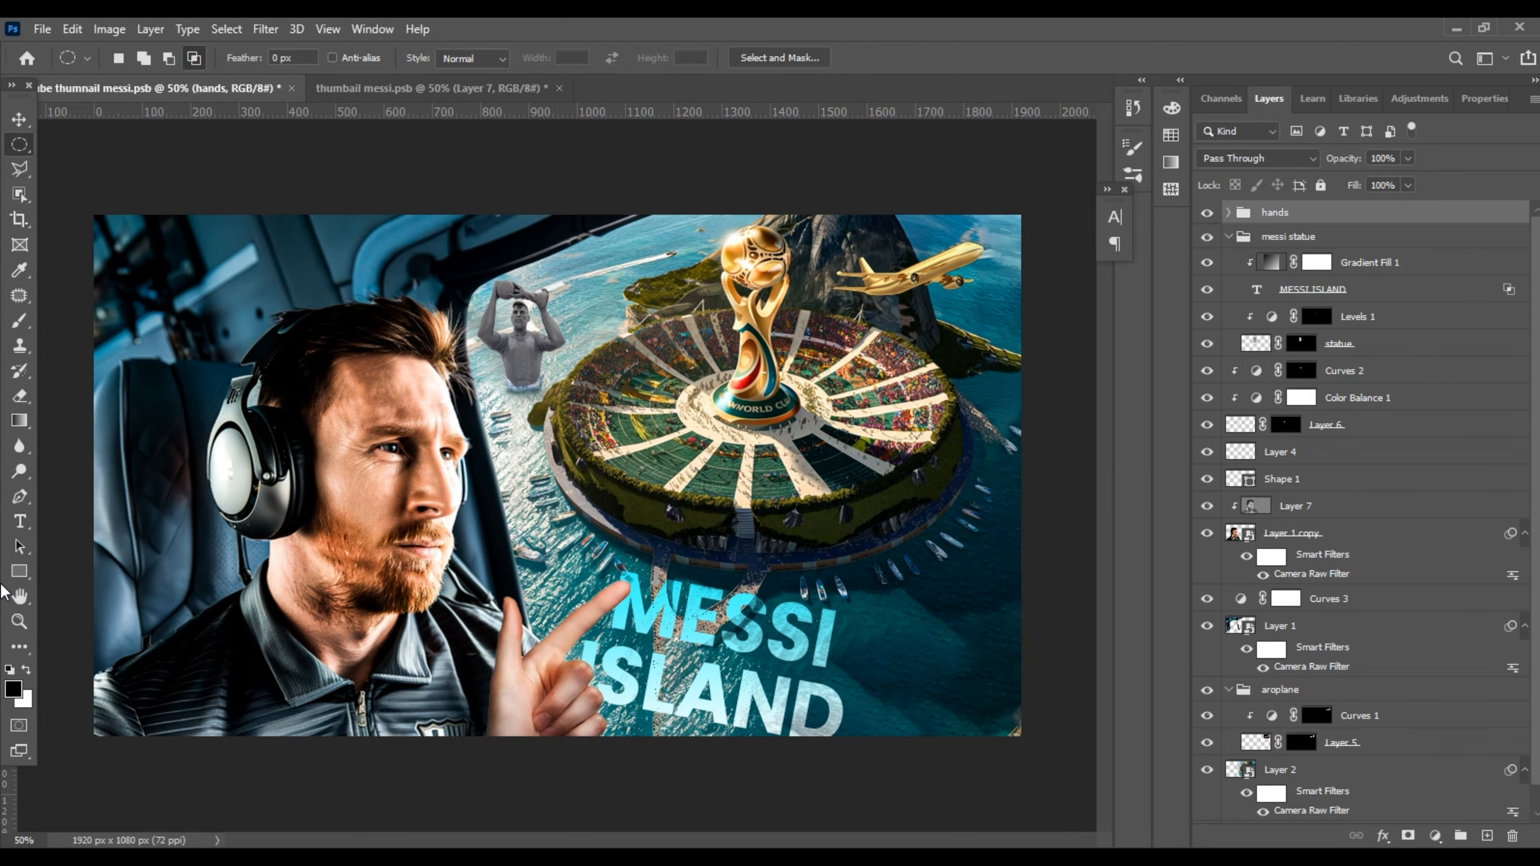
key("ctrl+t")
left_click_drag(47, 149, 232, 685)
key("Return")
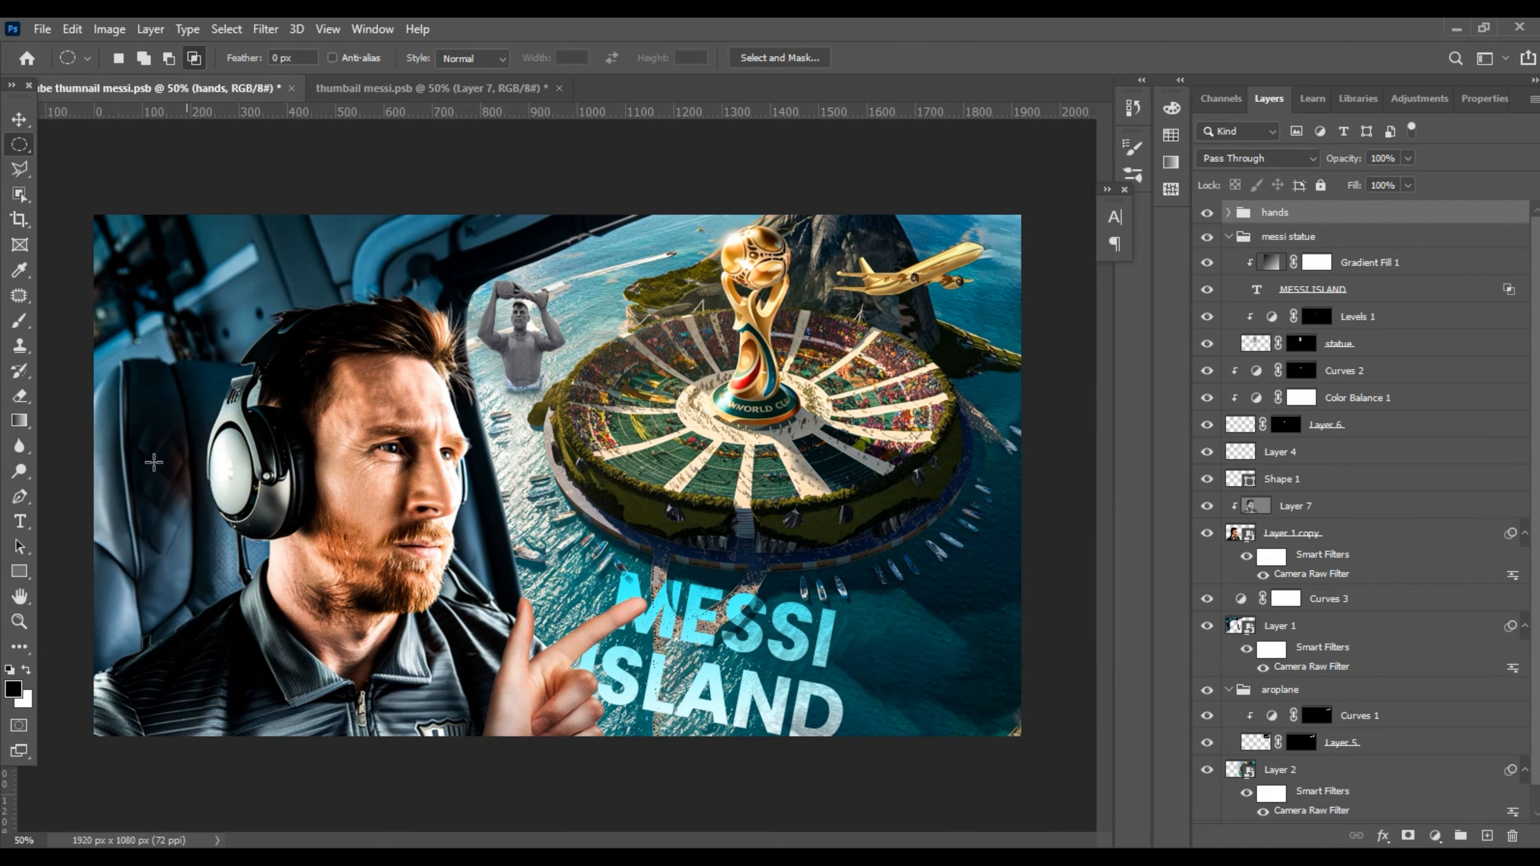
Clip the Curves 3 adjustment to the cockpit layer, Layer 1.
scroll(1333, 545, "down", 1)
left_click(1299, 575)
key("ctrl+alt+g")
double_click(1299, 575)
left_click(1269, 98)
Stamp all visible layers into a new merged layer above the hands group.
scroll(1340, 303, "up", 1)
left_click(1340, 219)
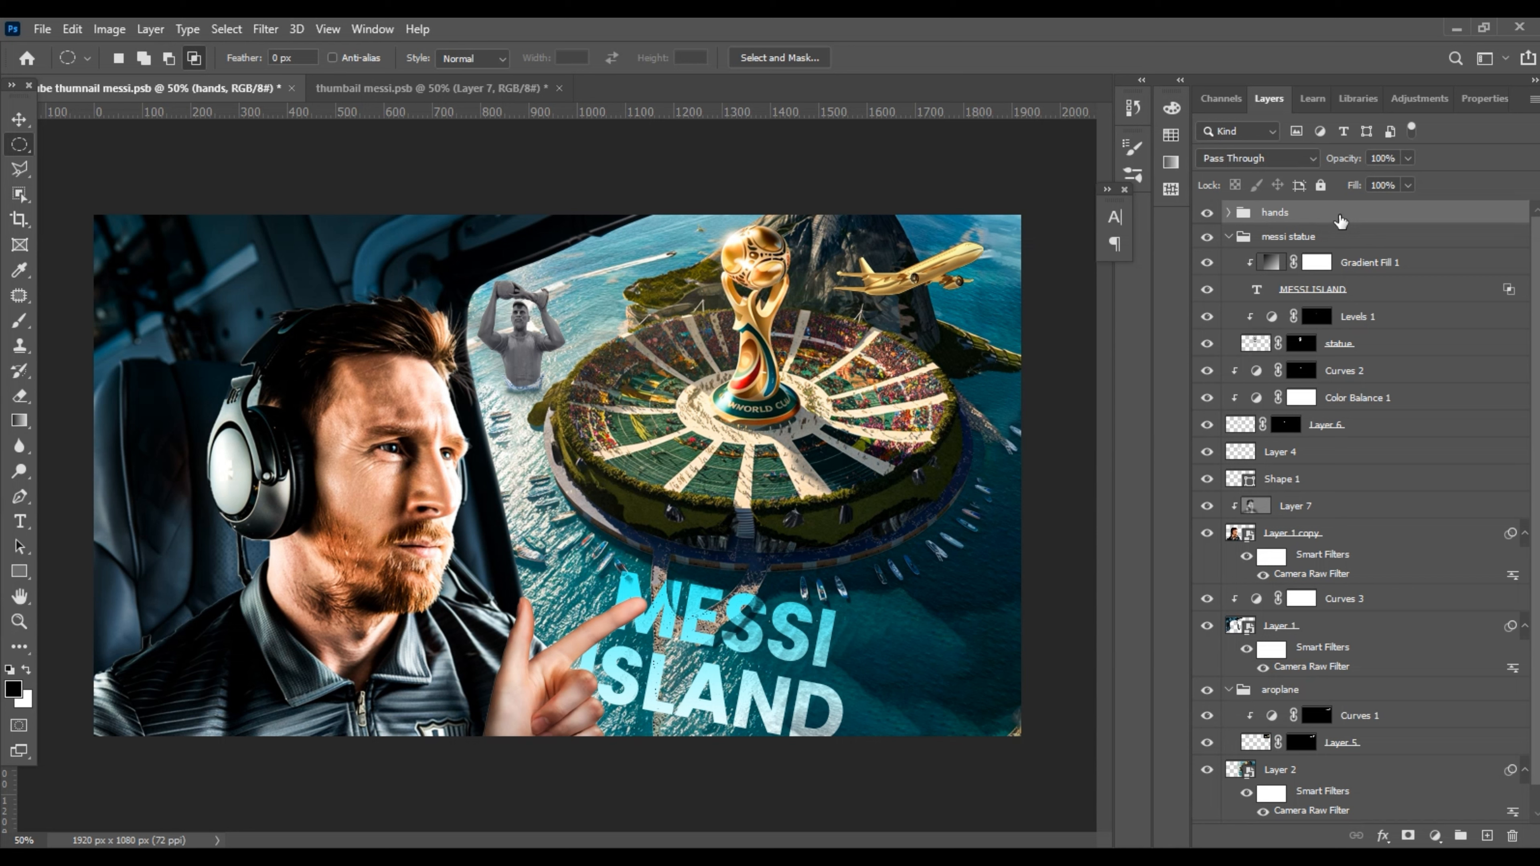
key("ctrl+shift+alt+e")
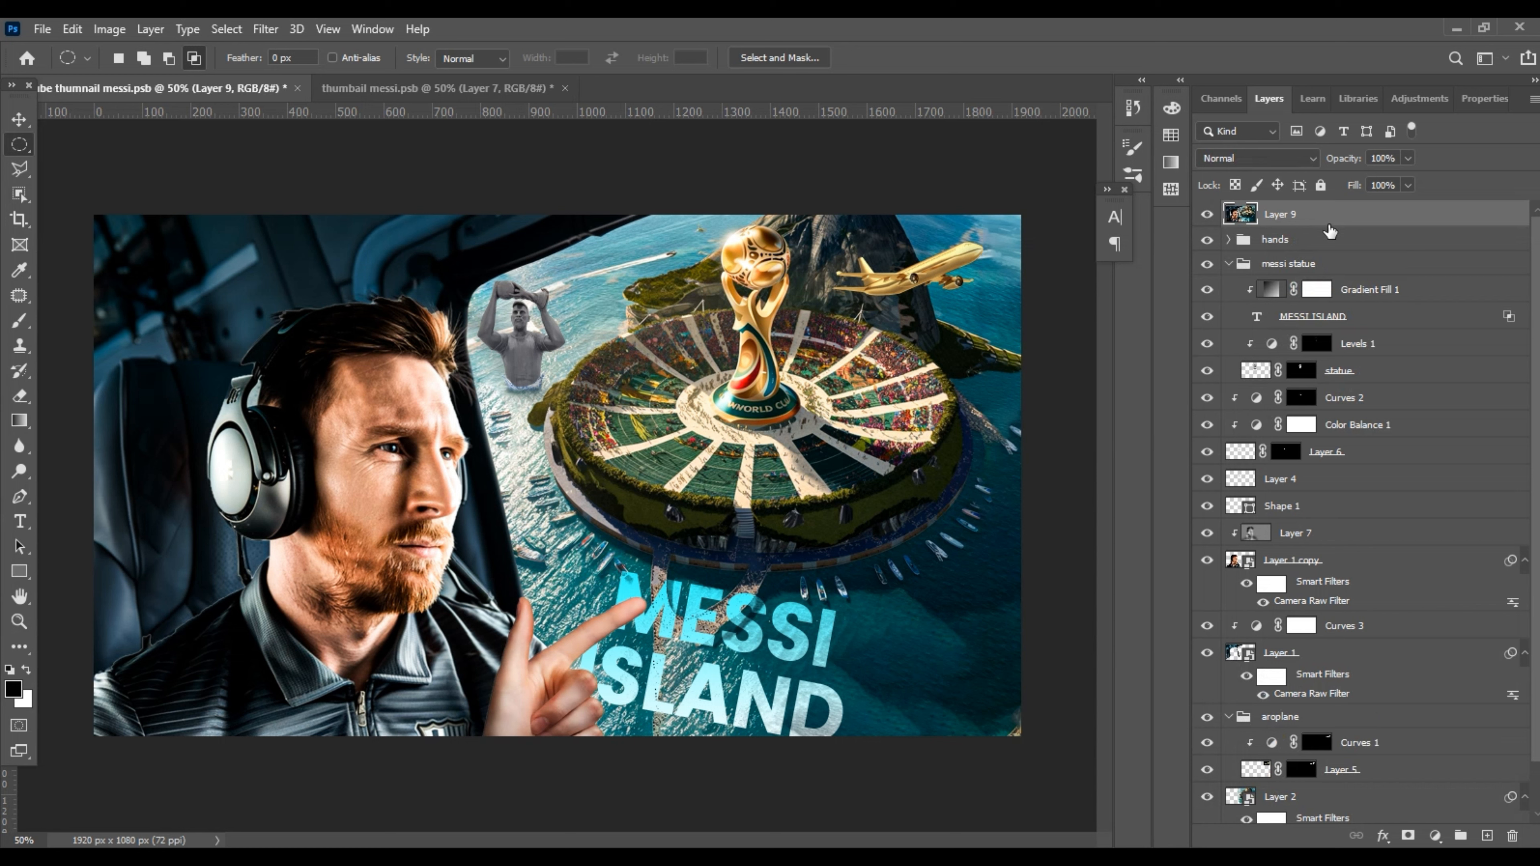
right_click(1339, 240)
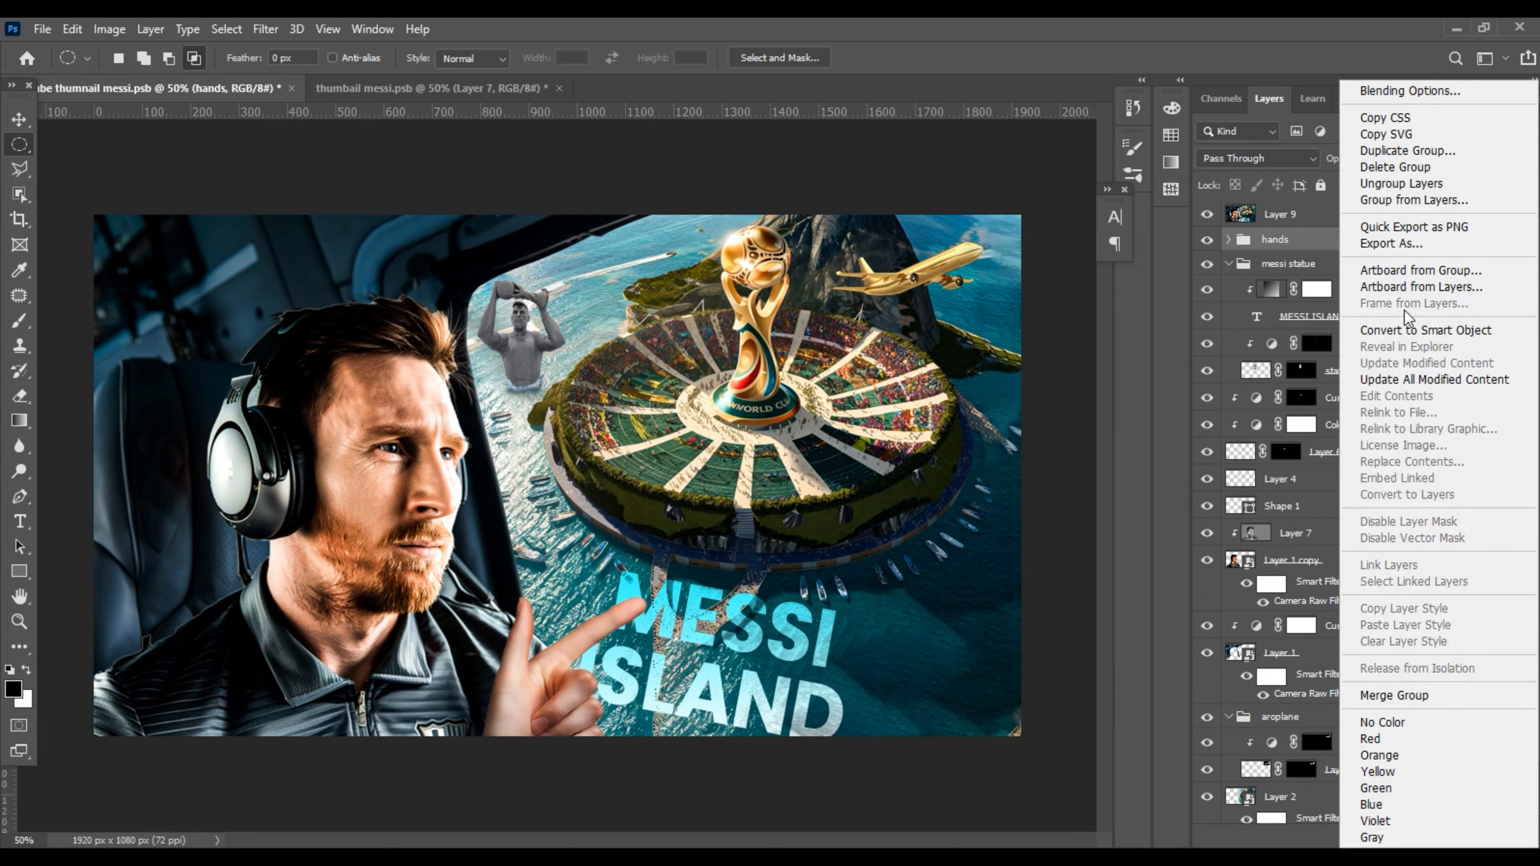
left_click(1417, 328)
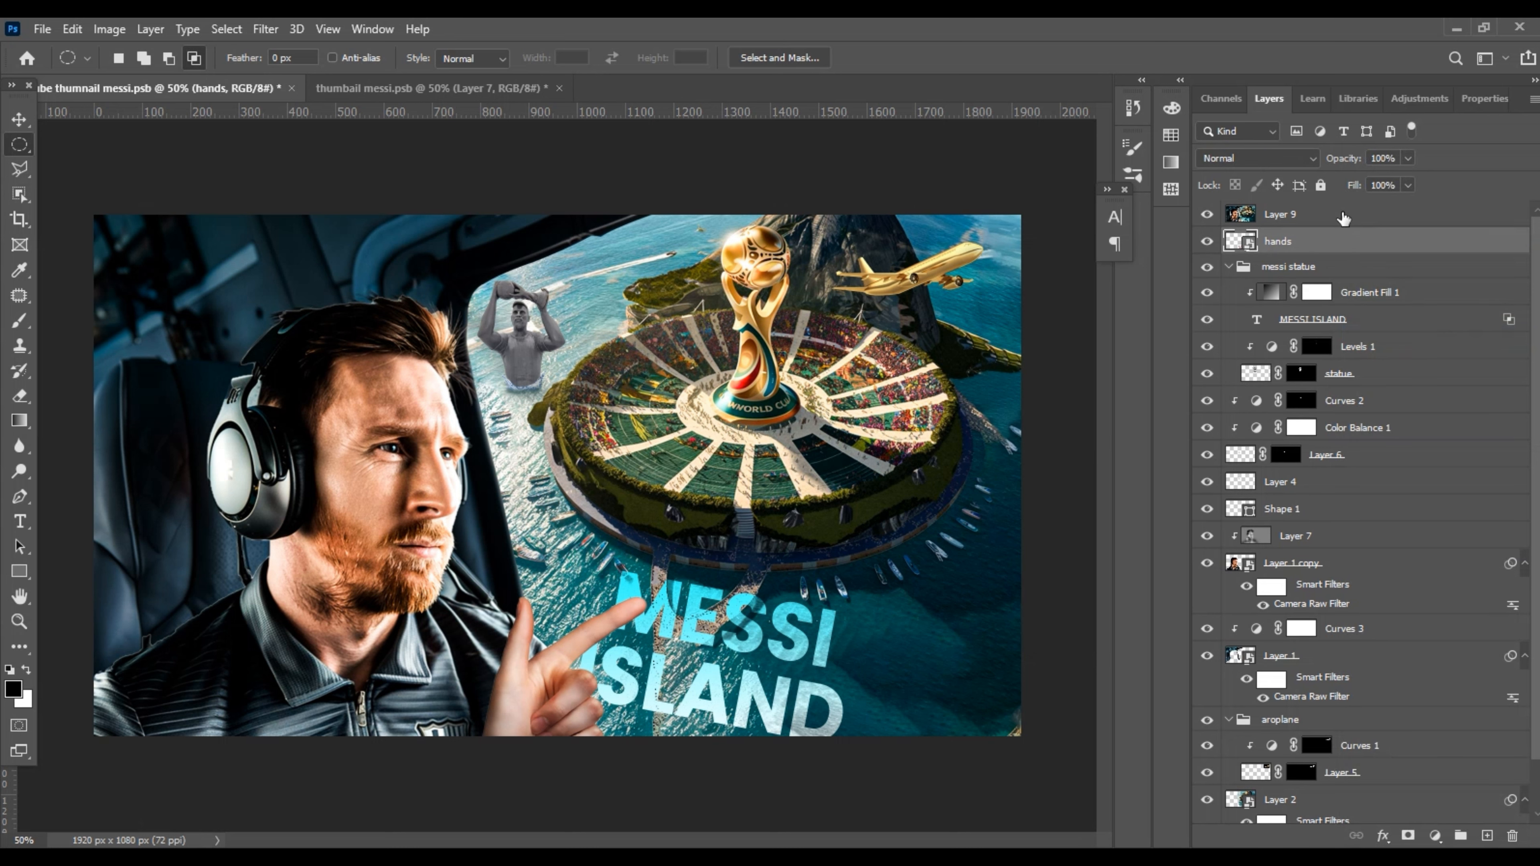
key("ctrl+z")
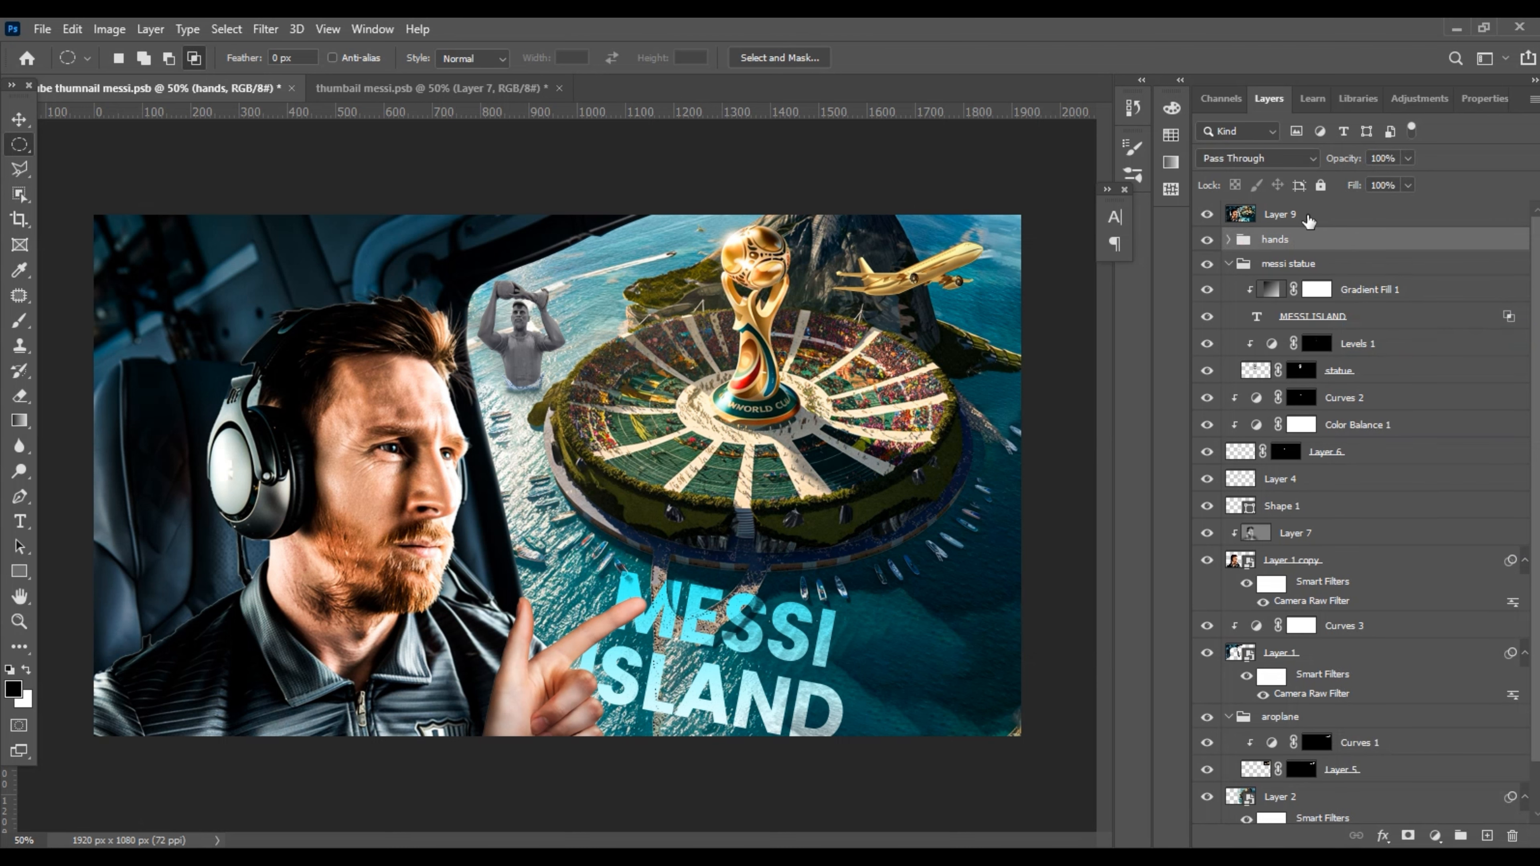
Convert the merged Layer 9 to a smart object.
left_click(1303, 217)
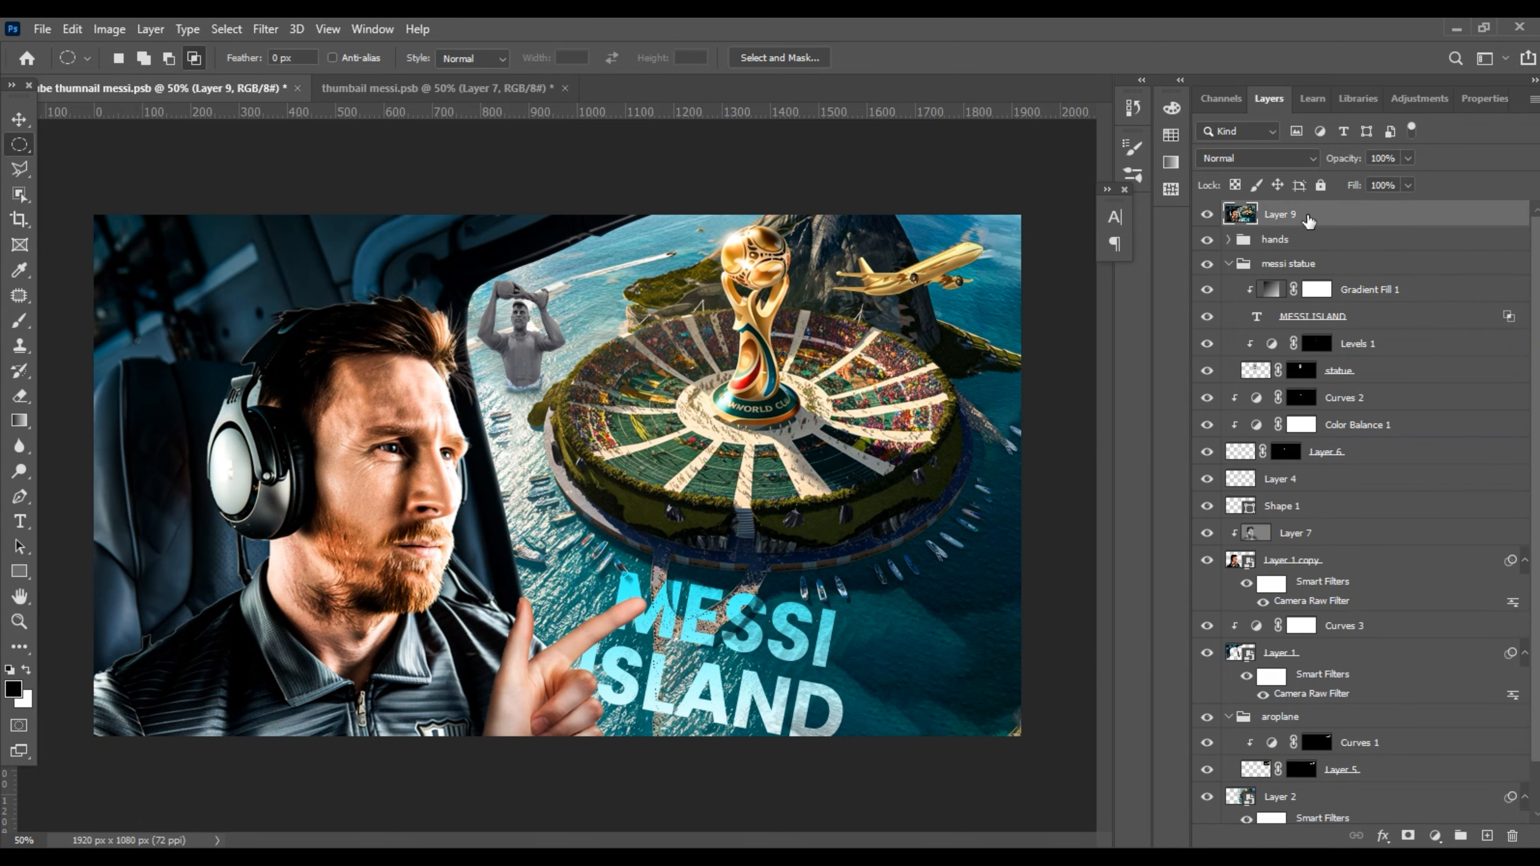
right_click(1307, 220)
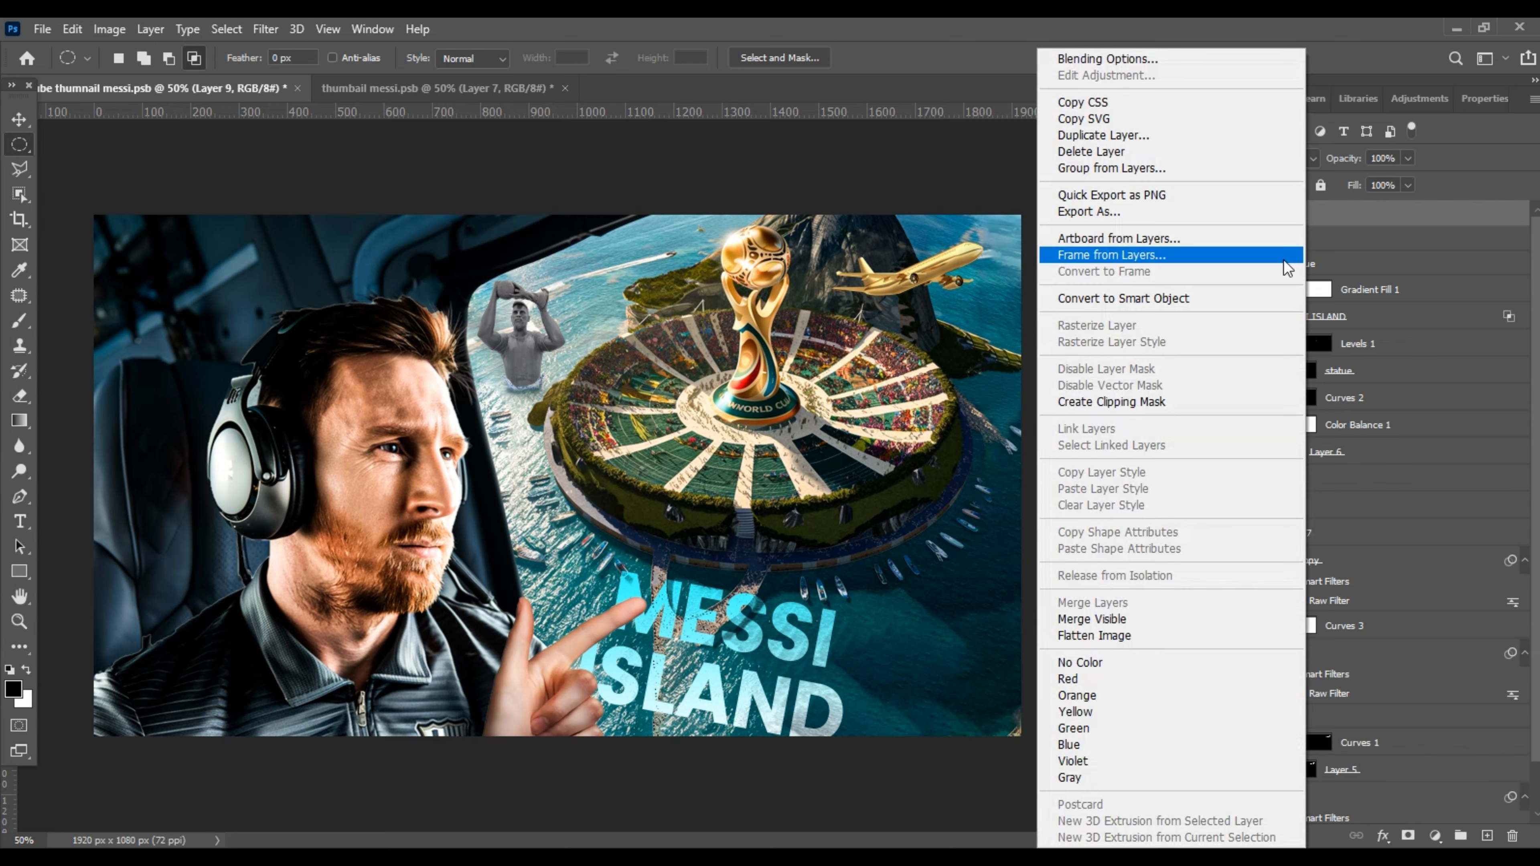
left_click(1161, 299)
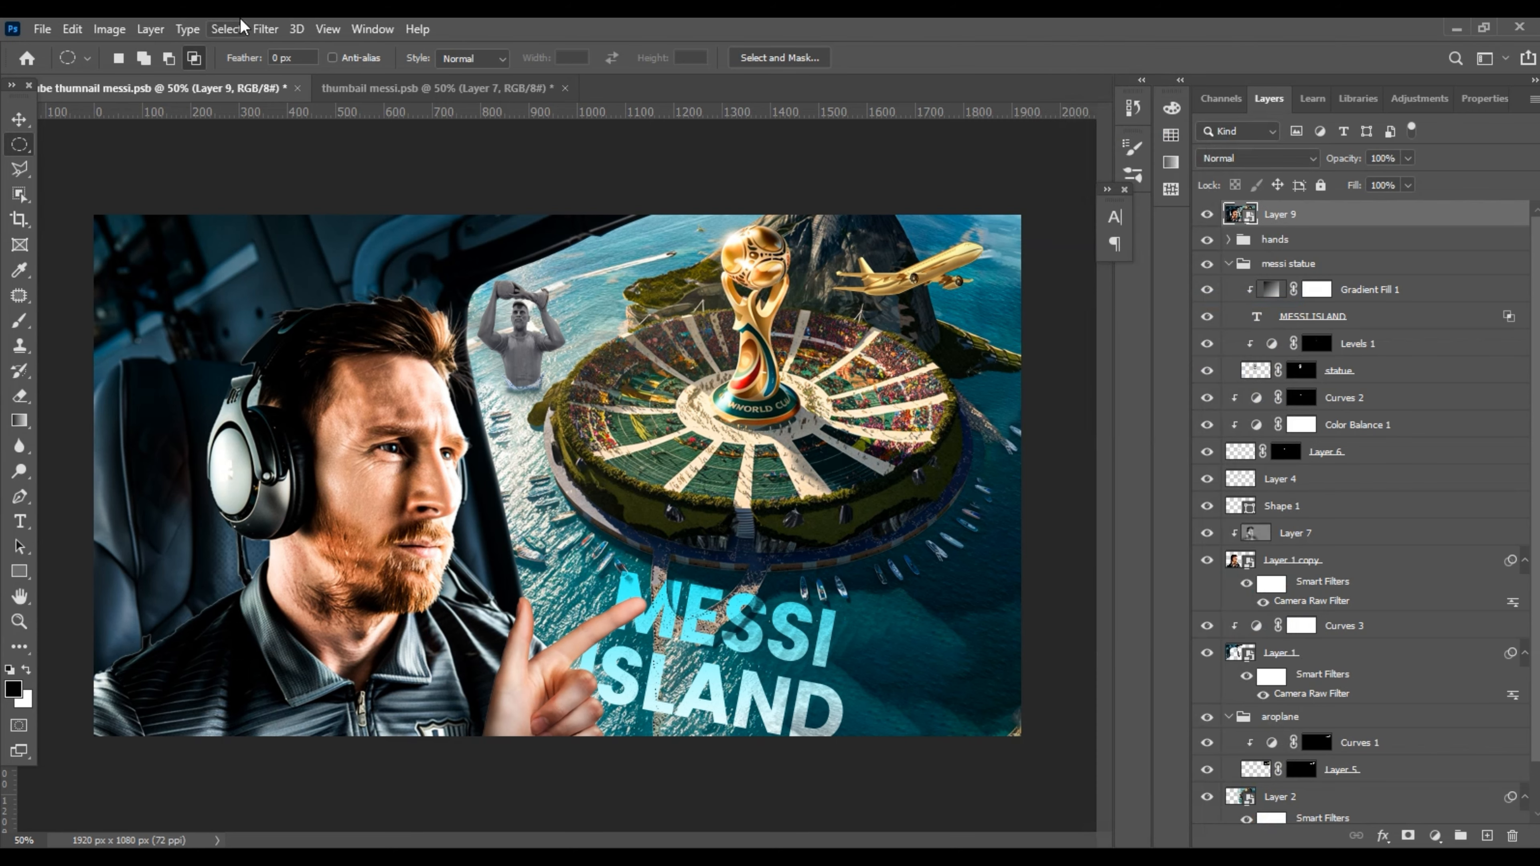
Start a Camera Raw filter on Layer 9 with temperature +11 and exposure +0.35.
left_click(265, 28)
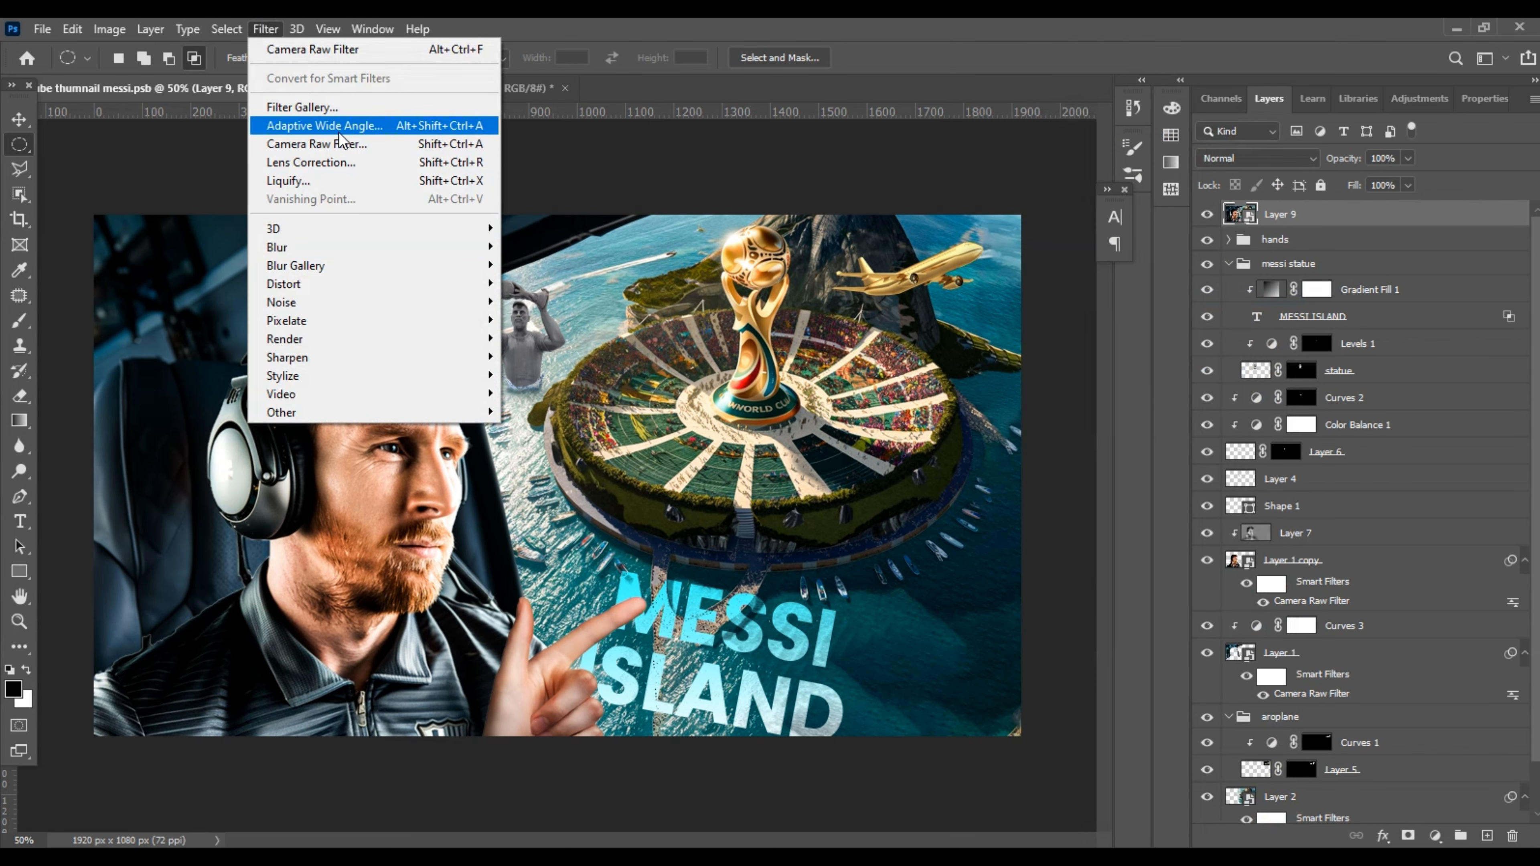
left_click(343, 145)
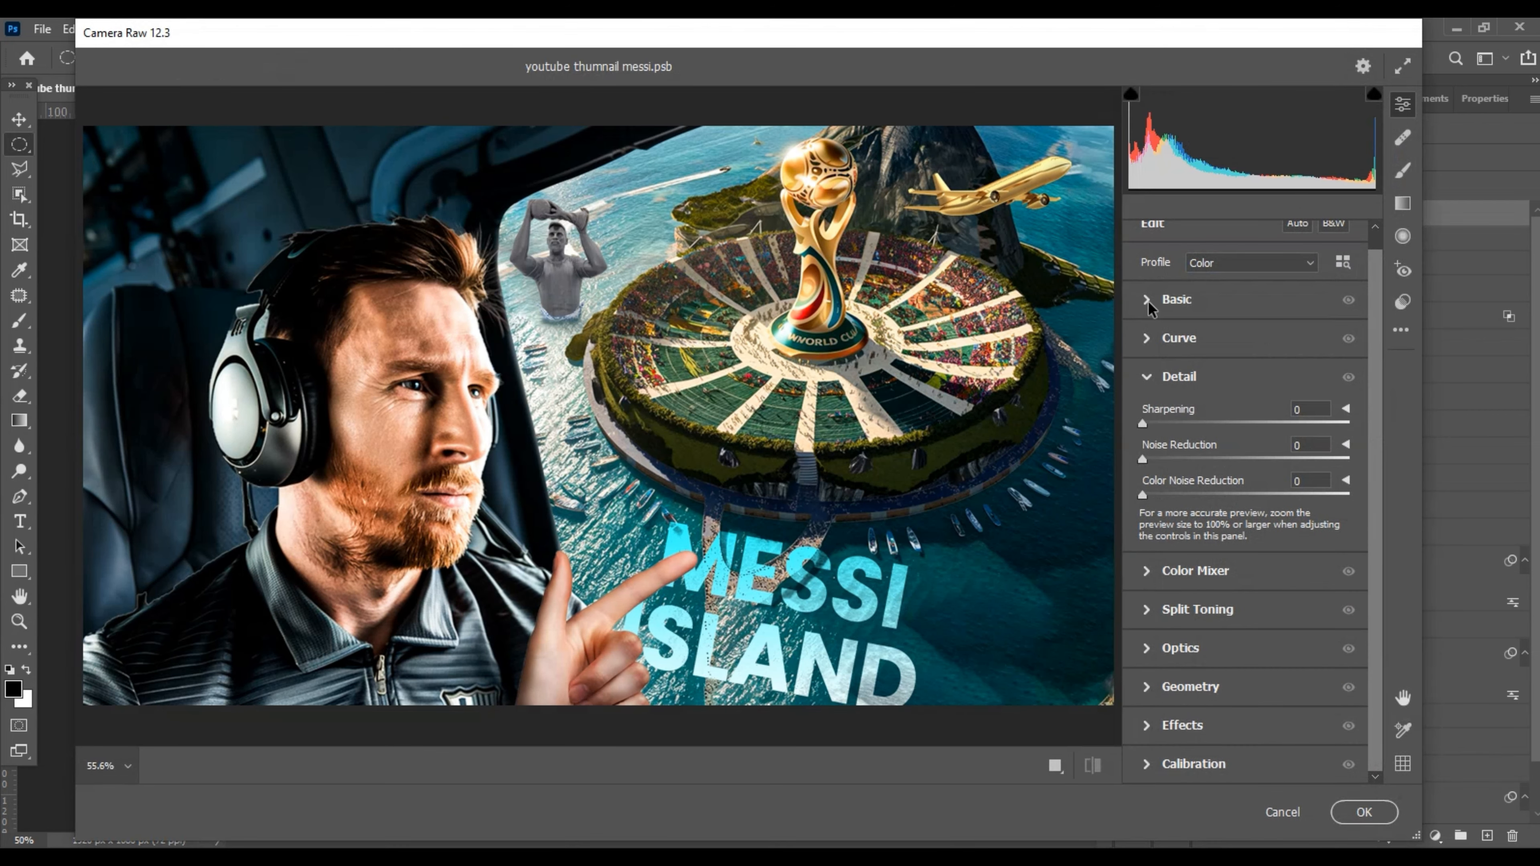
left_click(1150, 302)
left_click(1257, 332)
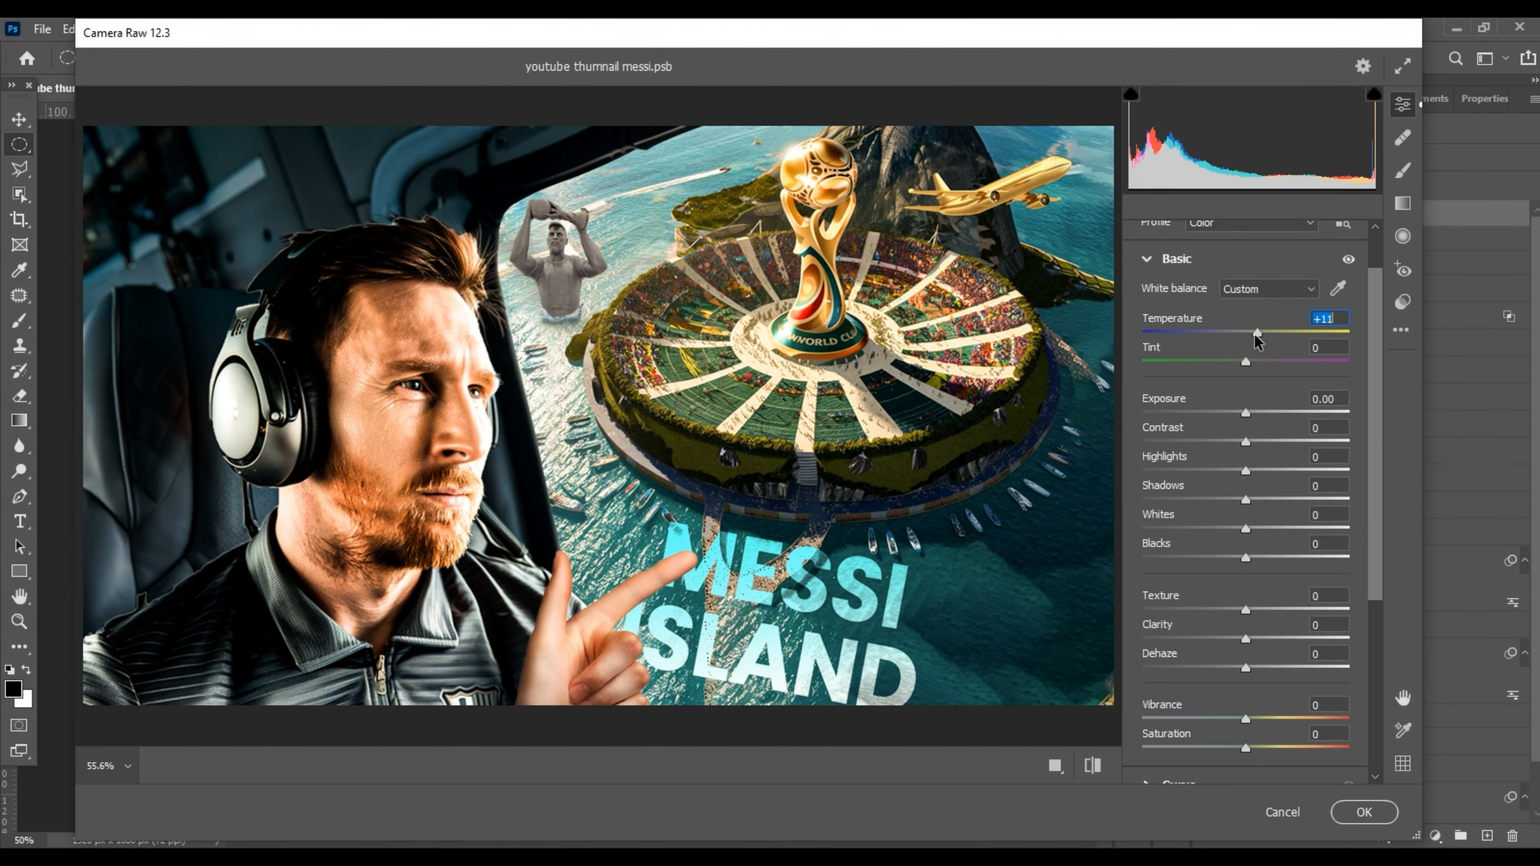
left_click(1250, 412)
left_click(1251, 413)
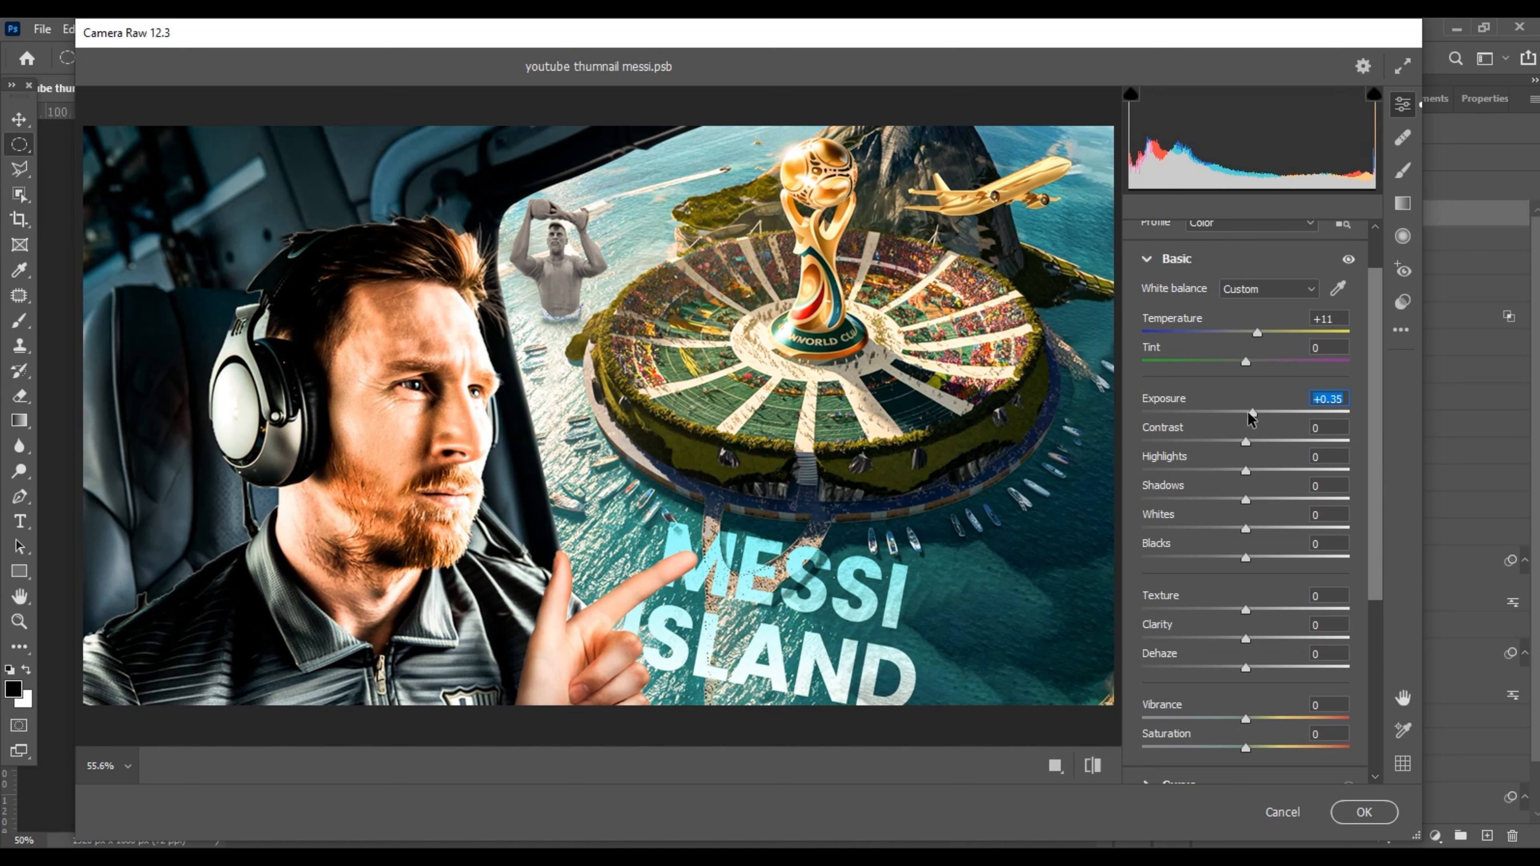
Set contrast +19, highlights +7, shadows -25, whites -3, blacks -25, texture +29, clarity +21 and dehaze +21, and apply the Camera Raw grade.
left_click(1261, 441)
scroll(1264, 440, "down", 1)
left_click_drag(1264, 424, 1222, 510)
scroll(1211, 452, "down", 1)
left_click_drag(1229, 390, 1242, 389)
left_click_drag(1266, 470, 1267, 529)
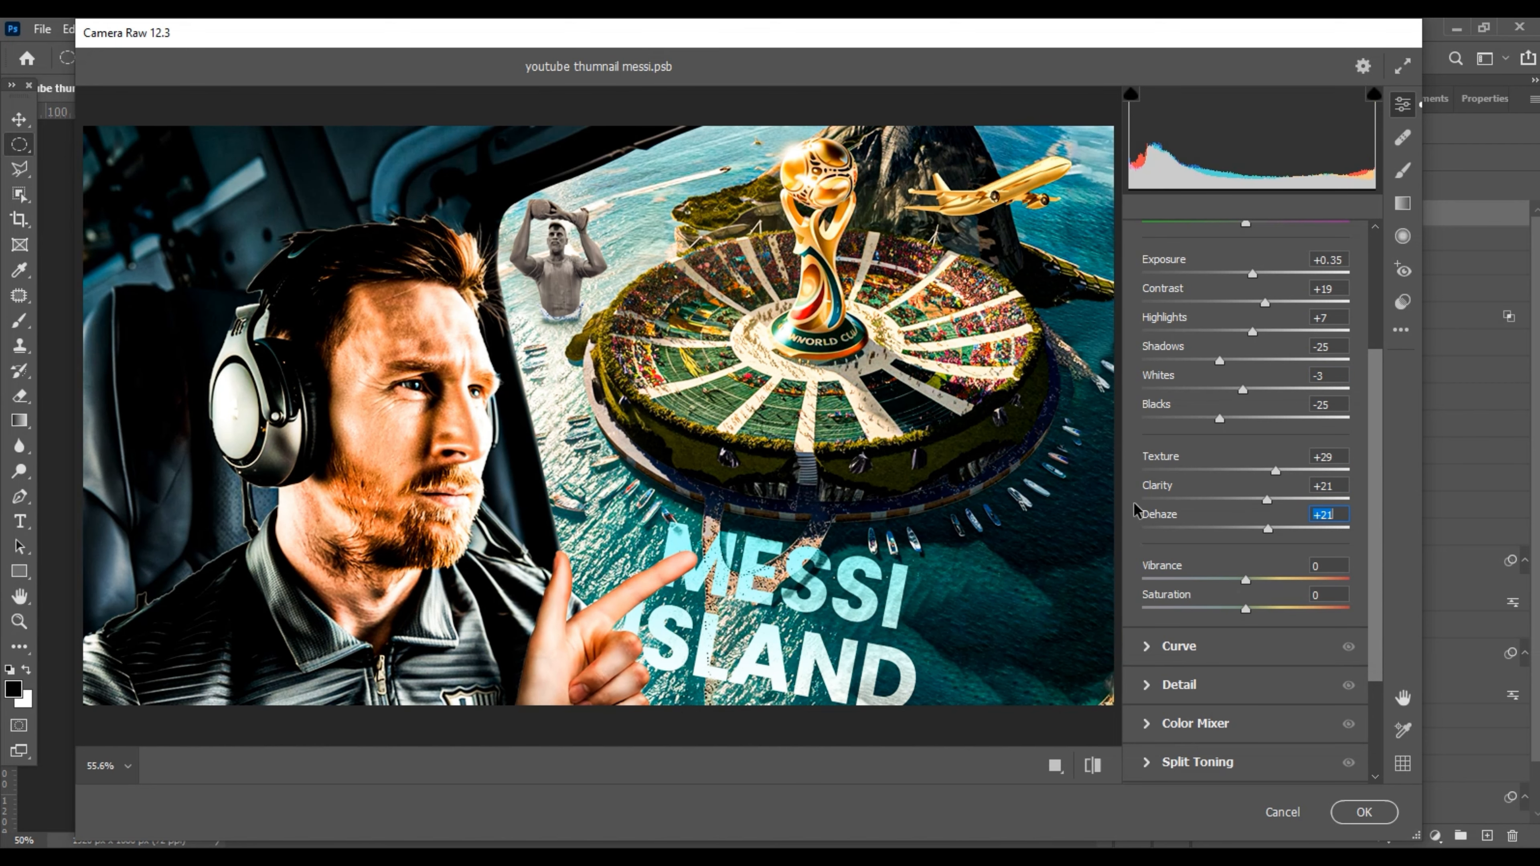
scroll(1258, 573, "down", 1)
left_click(1152, 592)
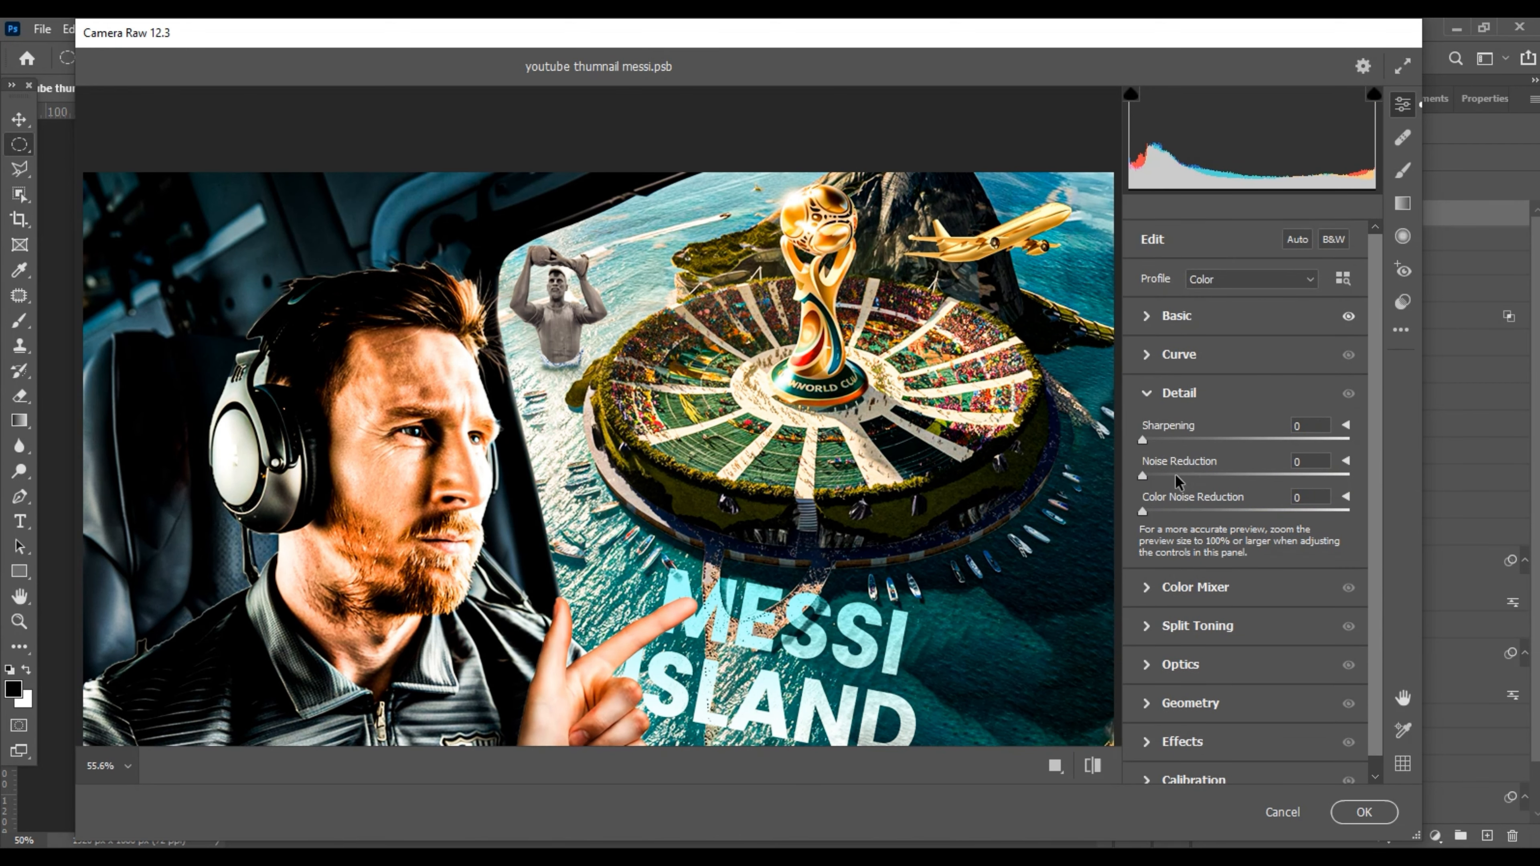
left_click(1364, 811)
Compare the image with and without the graded Layer 9, and set the layer's opacity to 97%.
left_click(1212, 223)
left_click(1212, 222)
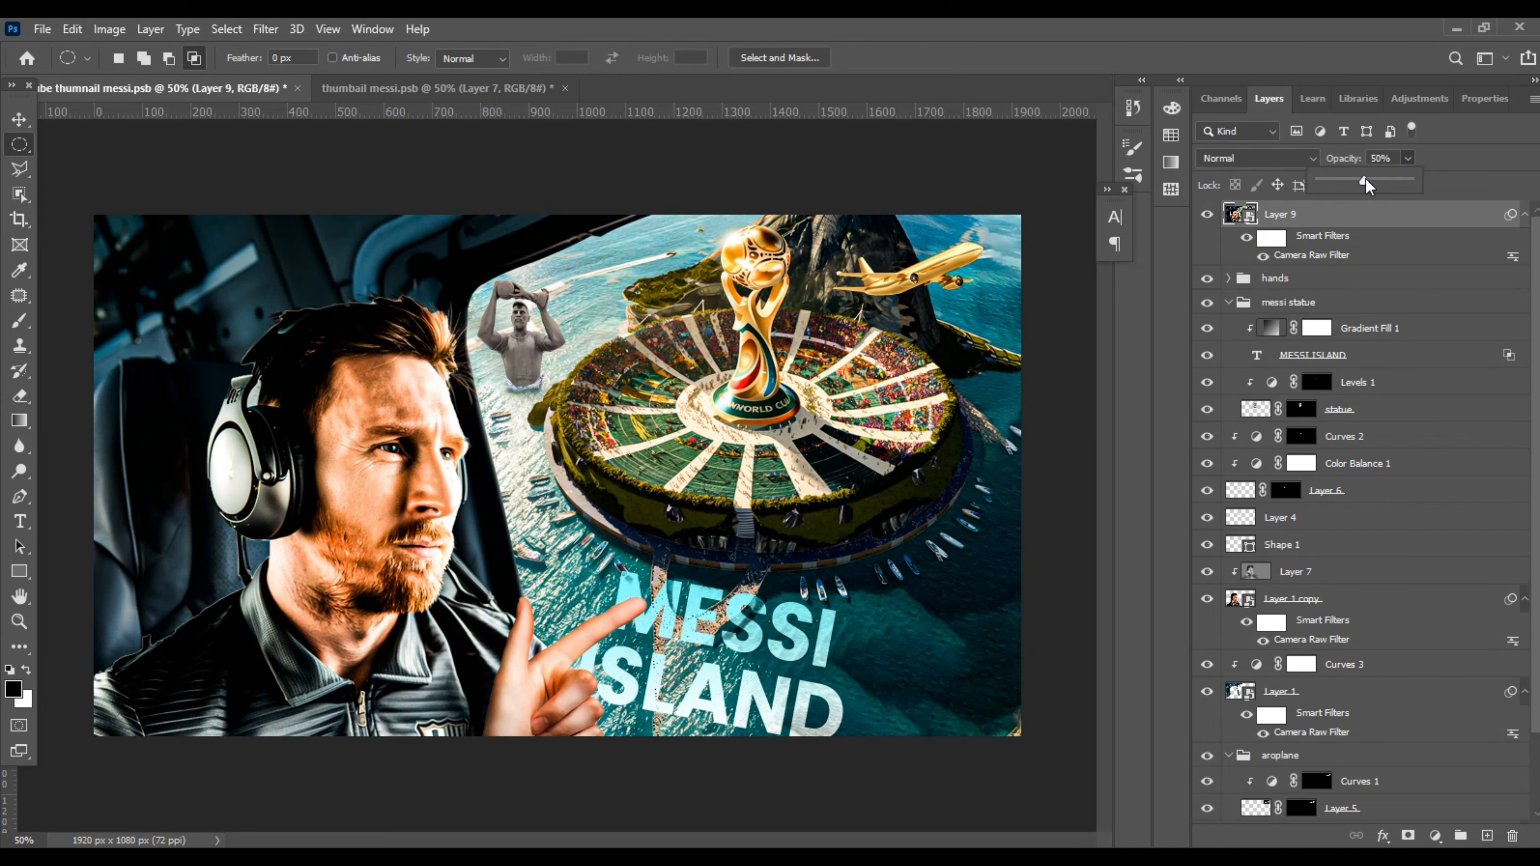
left_click_drag(1365, 179, 1411, 175)
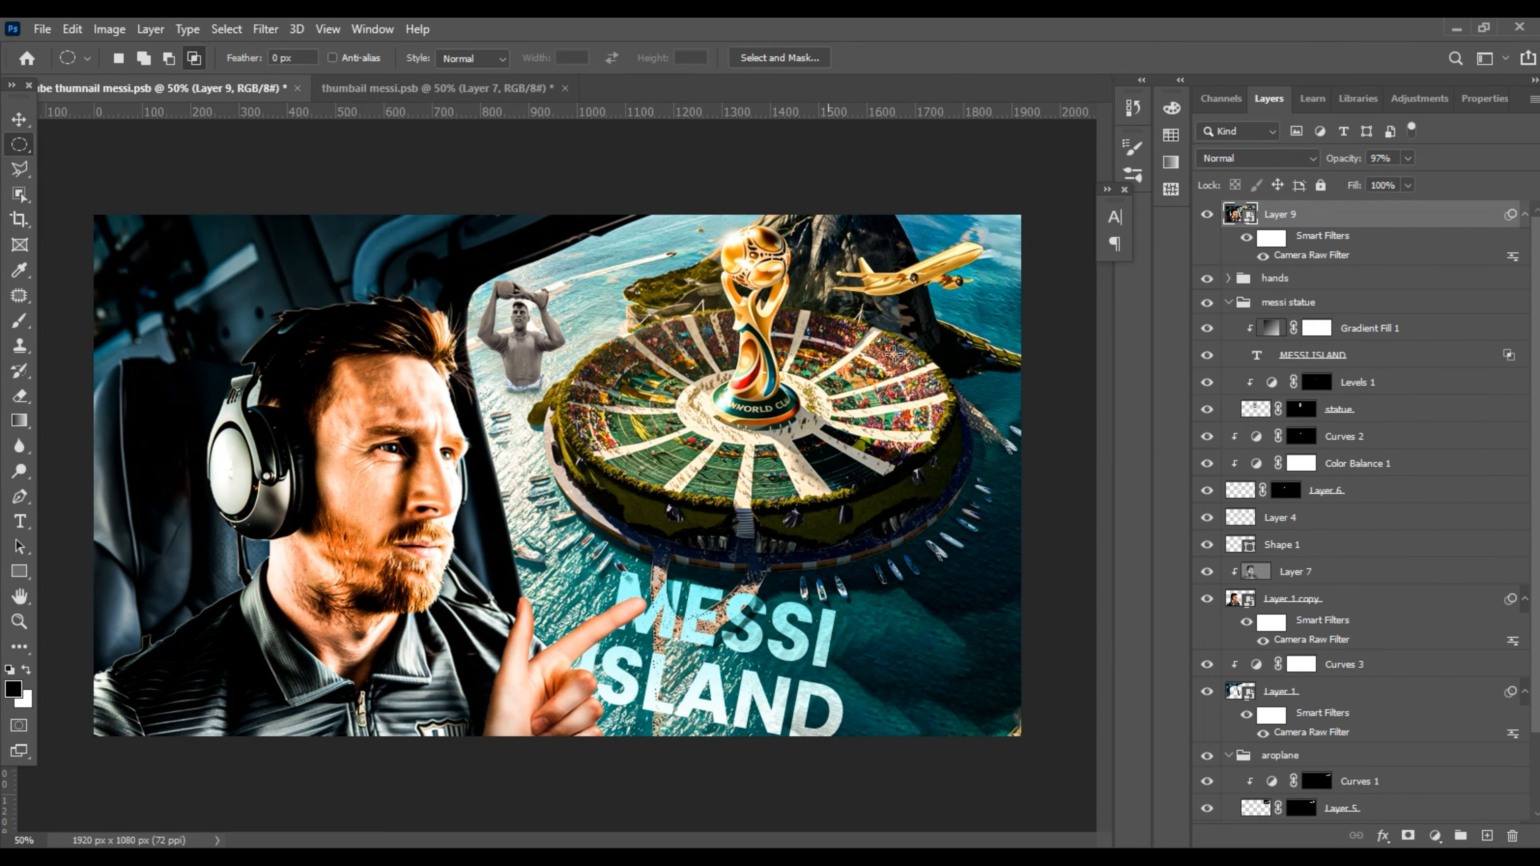